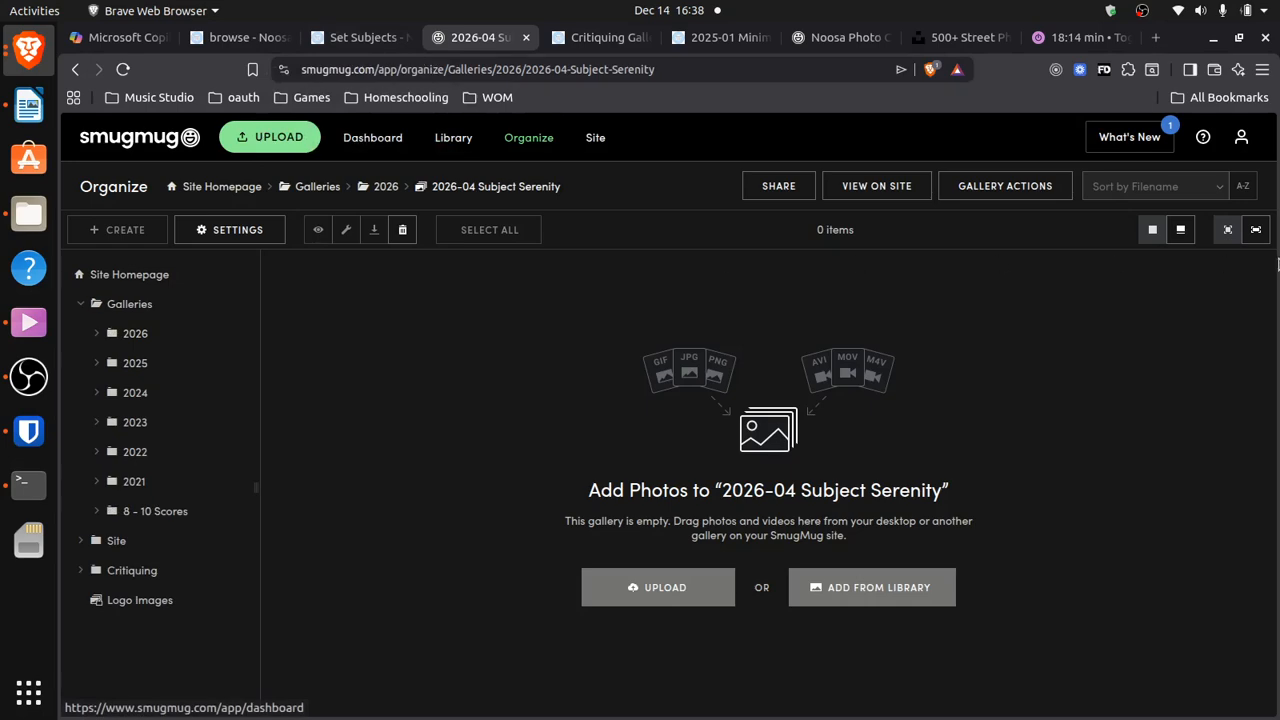
# Bring up the Critiquing Galleries page and scroll through its monthly Open and subject links
pyautogui.click(603, 41)
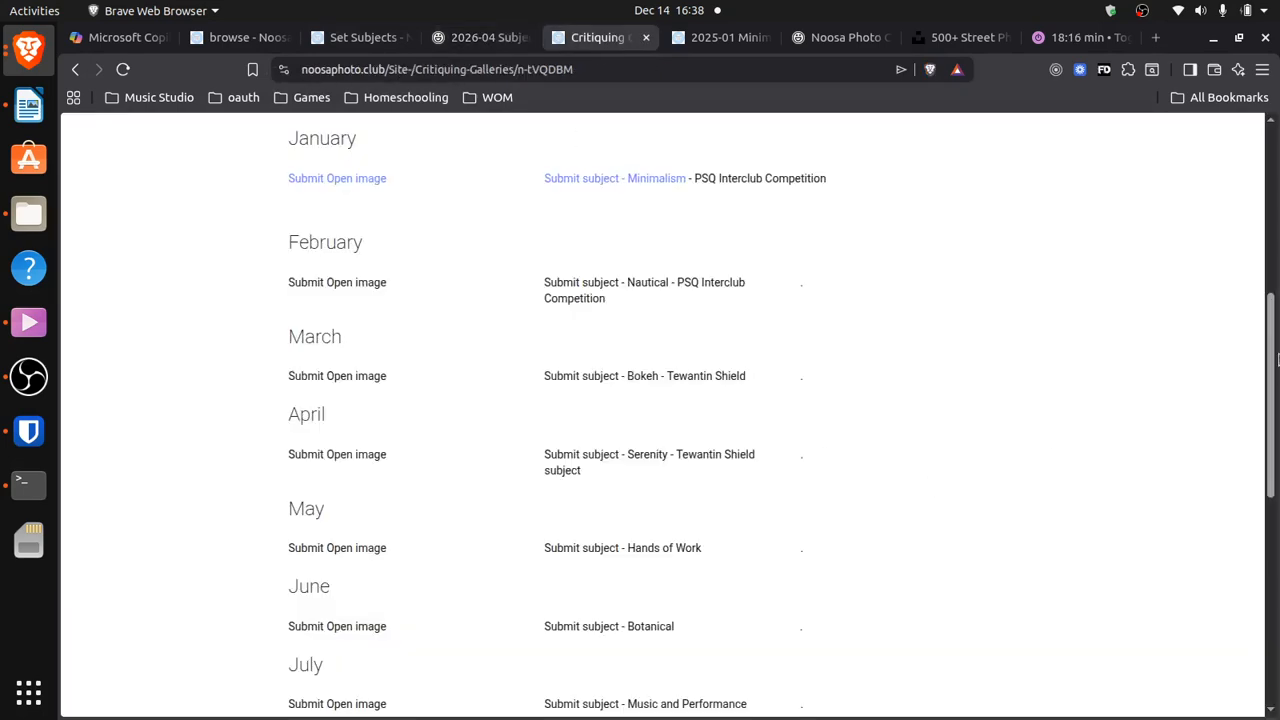
pyautogui.moveTo(1273, 348); pyautogui.dragTo(1270, 708)
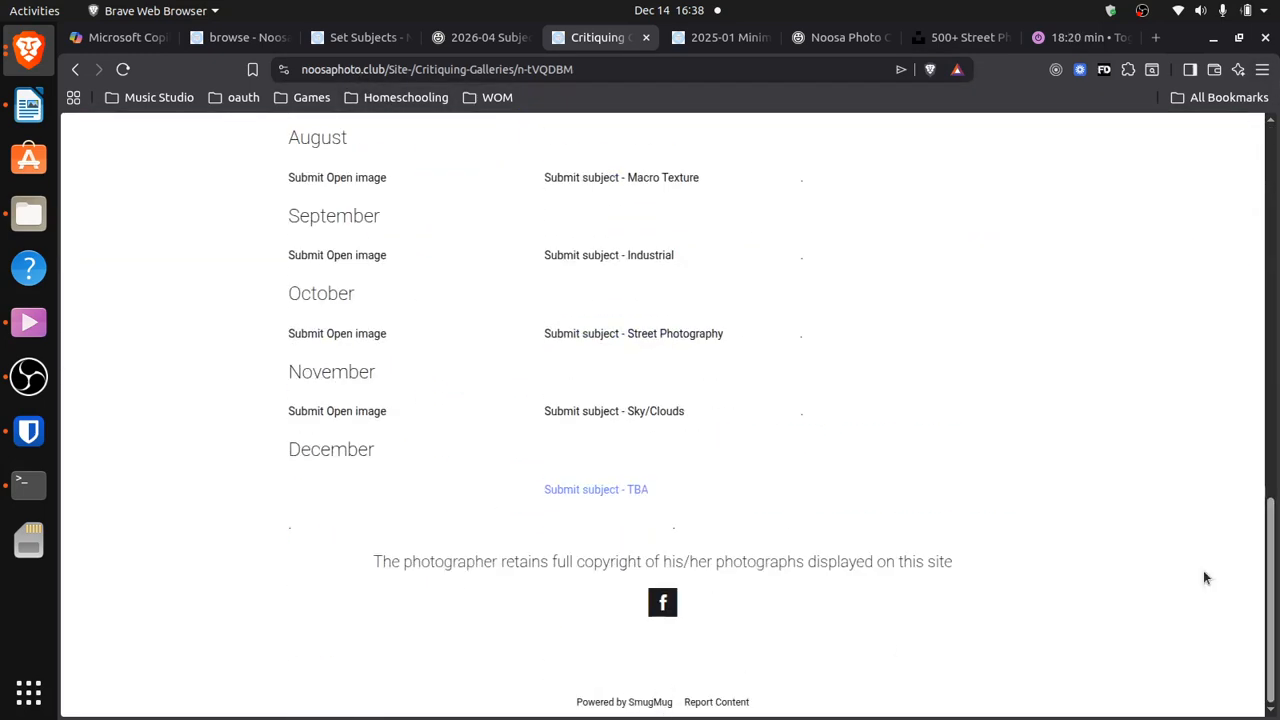
pyautogui.moveTo(1273, 567); pyautogui.dragTo(1270, 132)
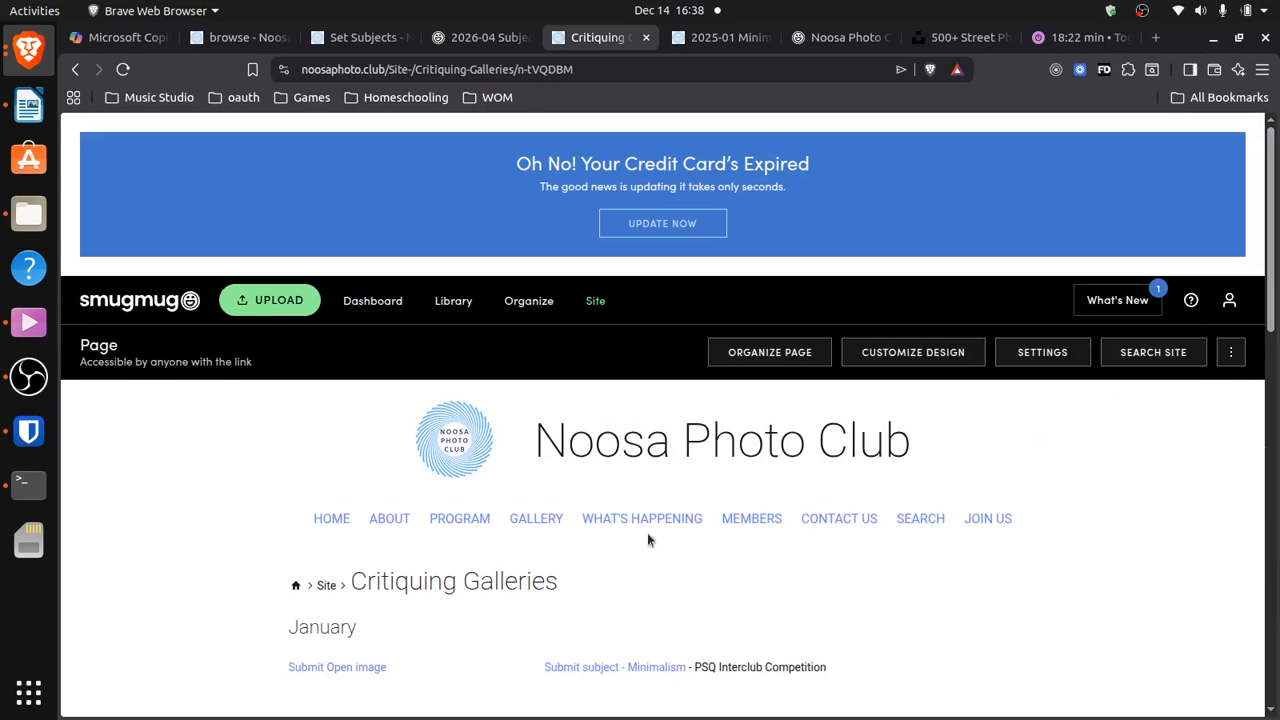
# In the organizer, add an empty folder titled 2027 under Galleries
pyautogui.click(517, 311)
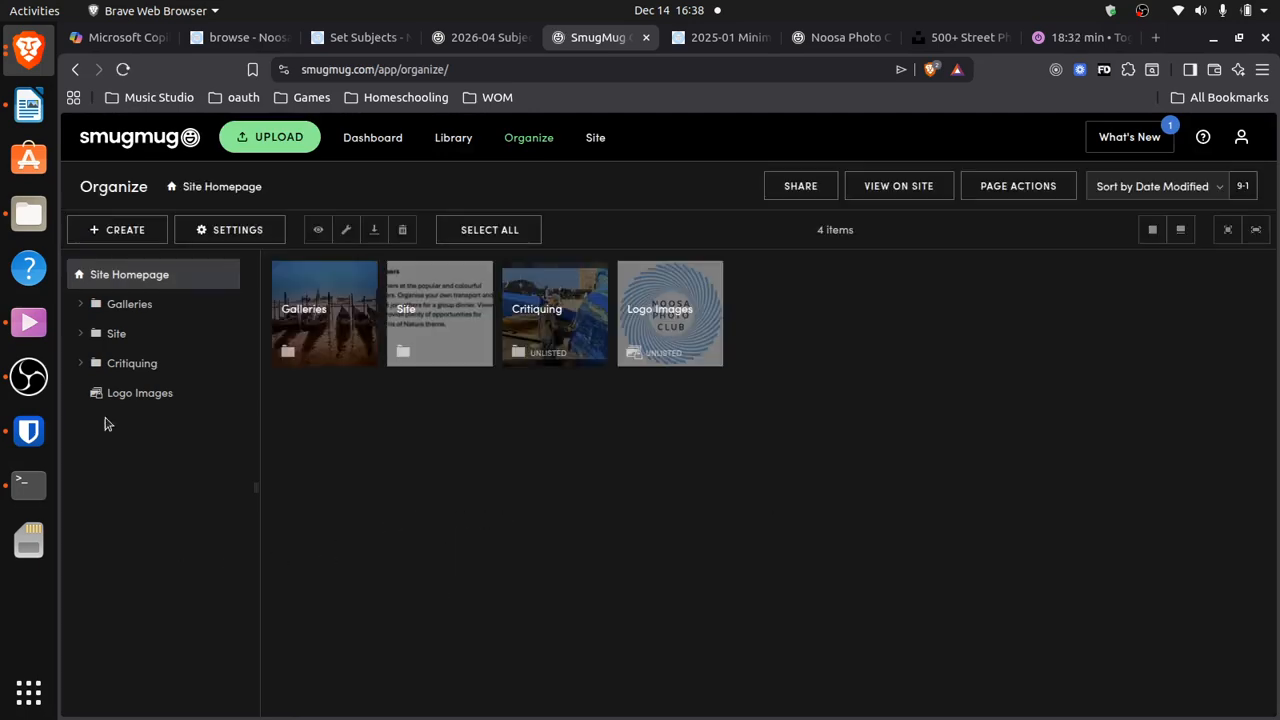
pyautogui.click(79, 305)
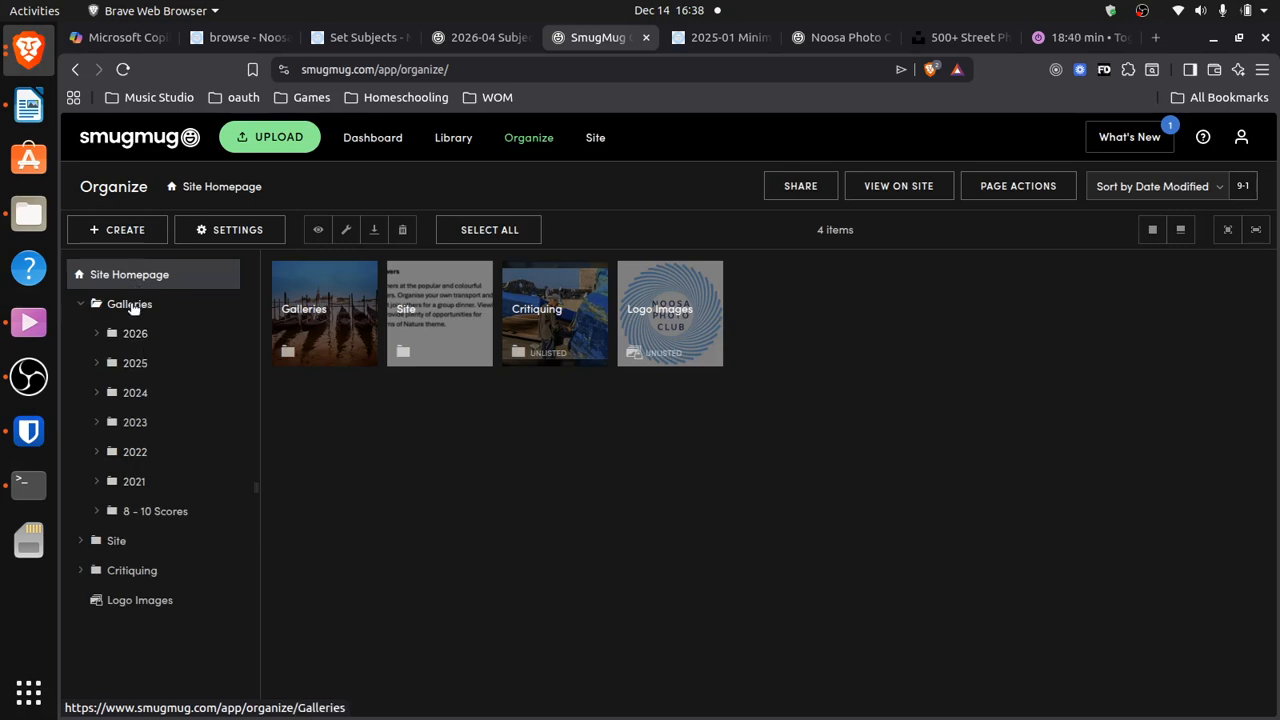
pyautogui.click(133, 308)
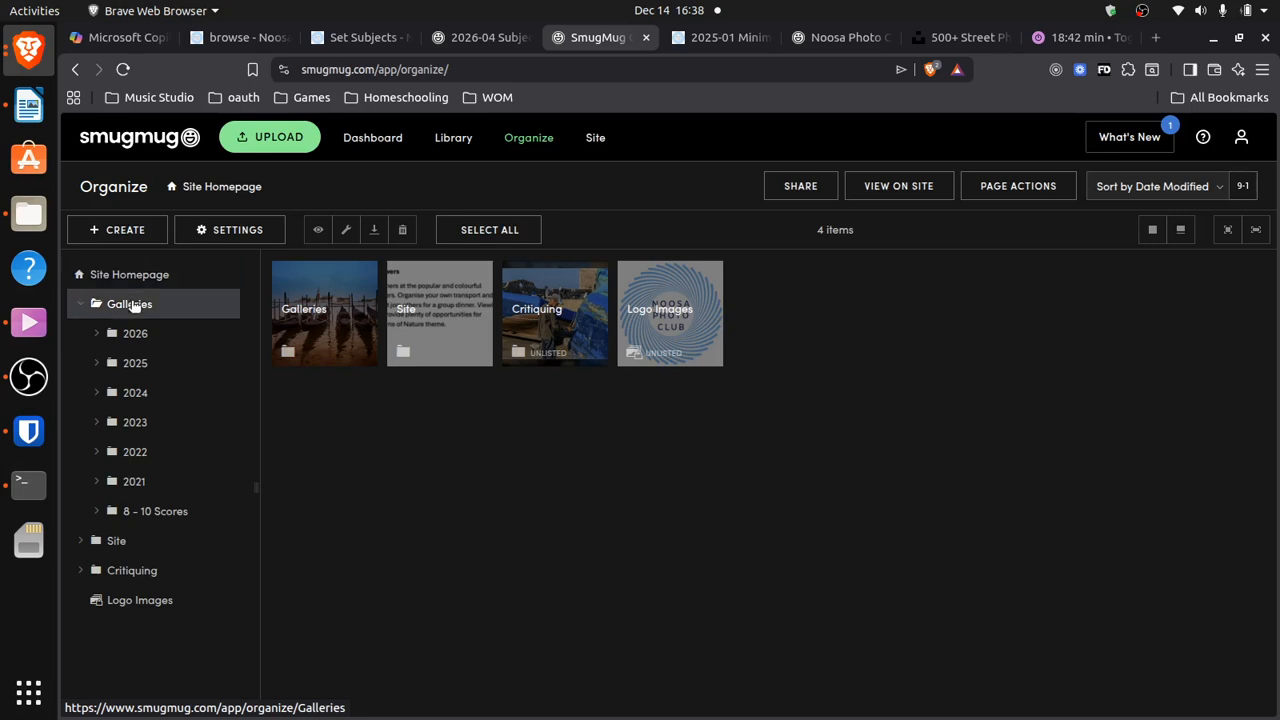
pyautogui.click(128, 236)
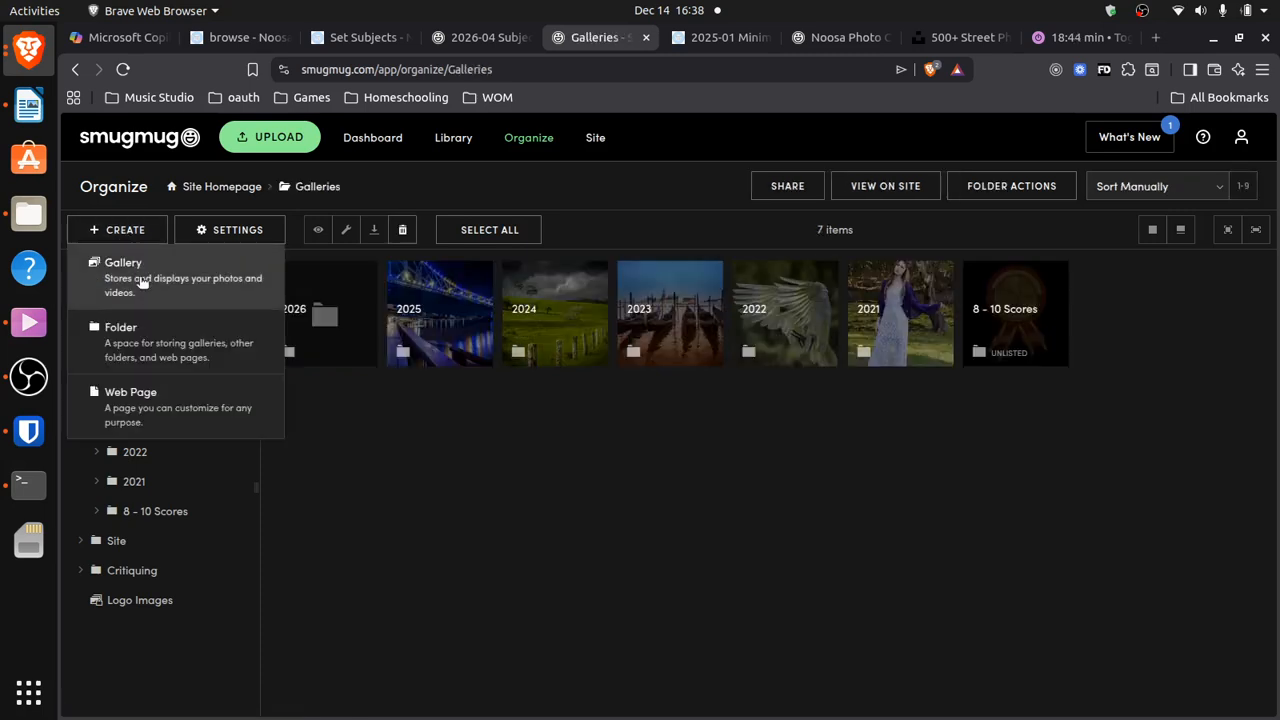
pyautogui.click(125, 337)
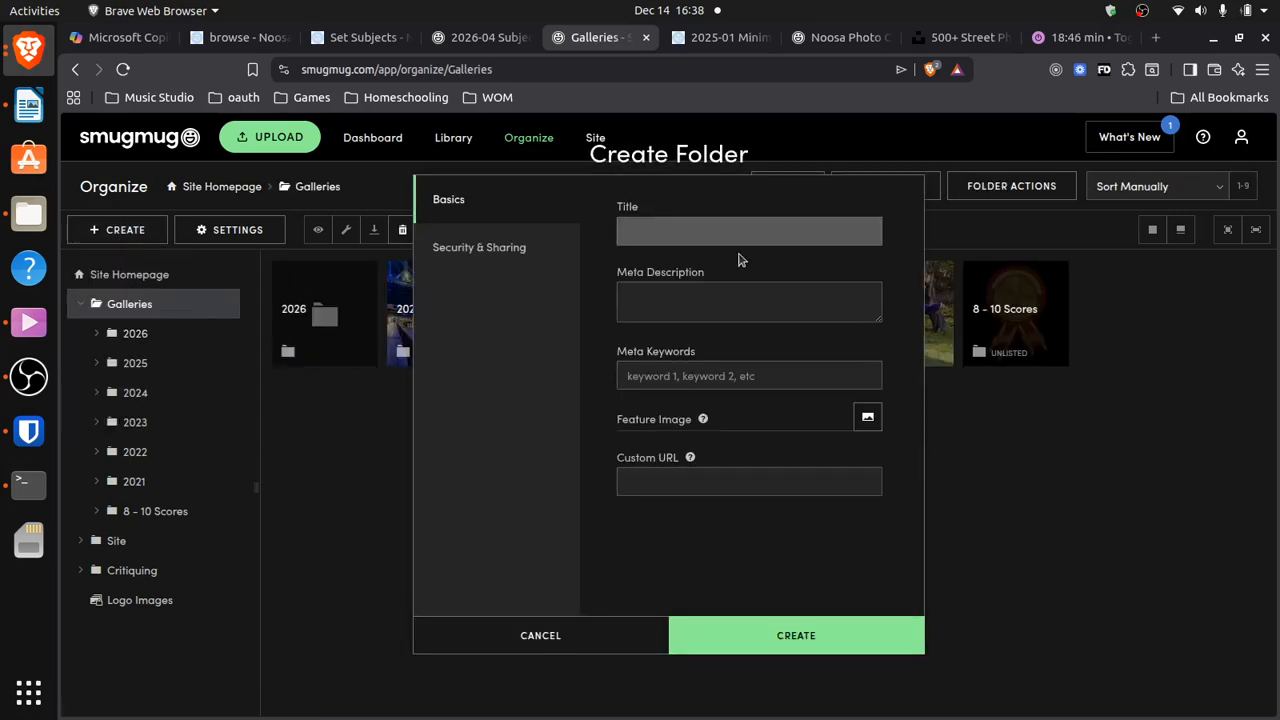
pyautogui.write('2027')
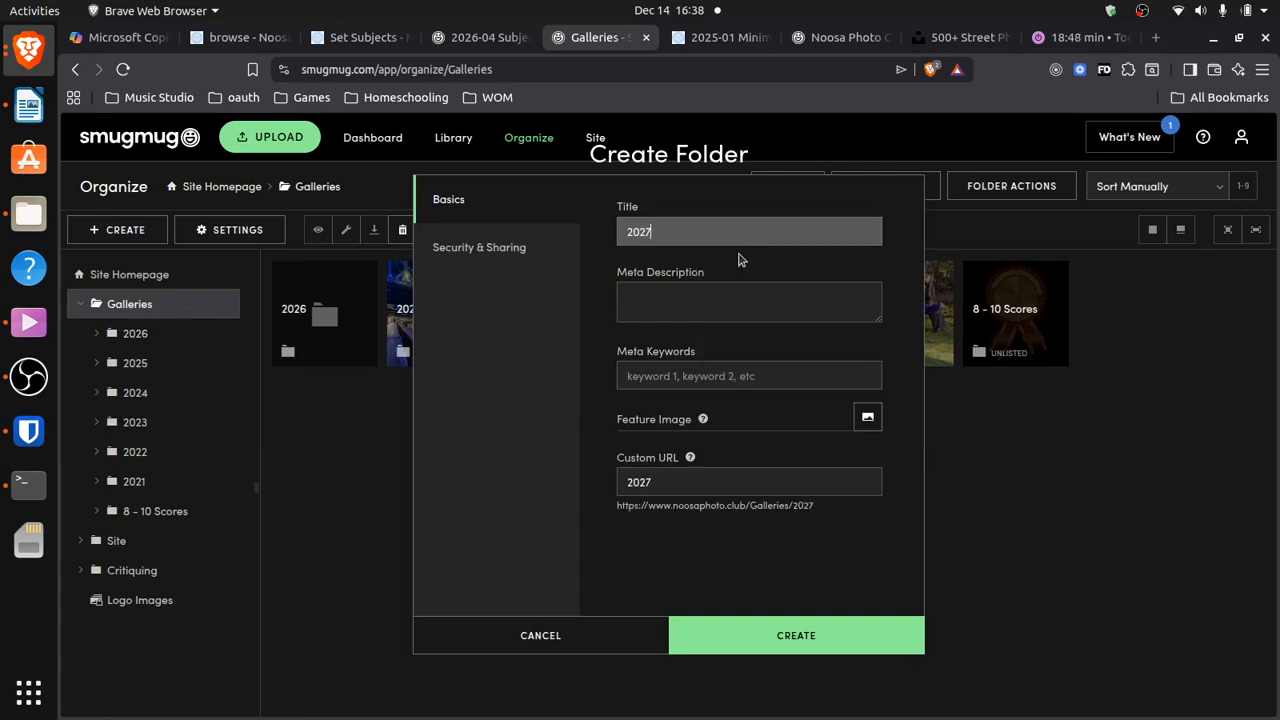
pyautogui.click(822, 636)
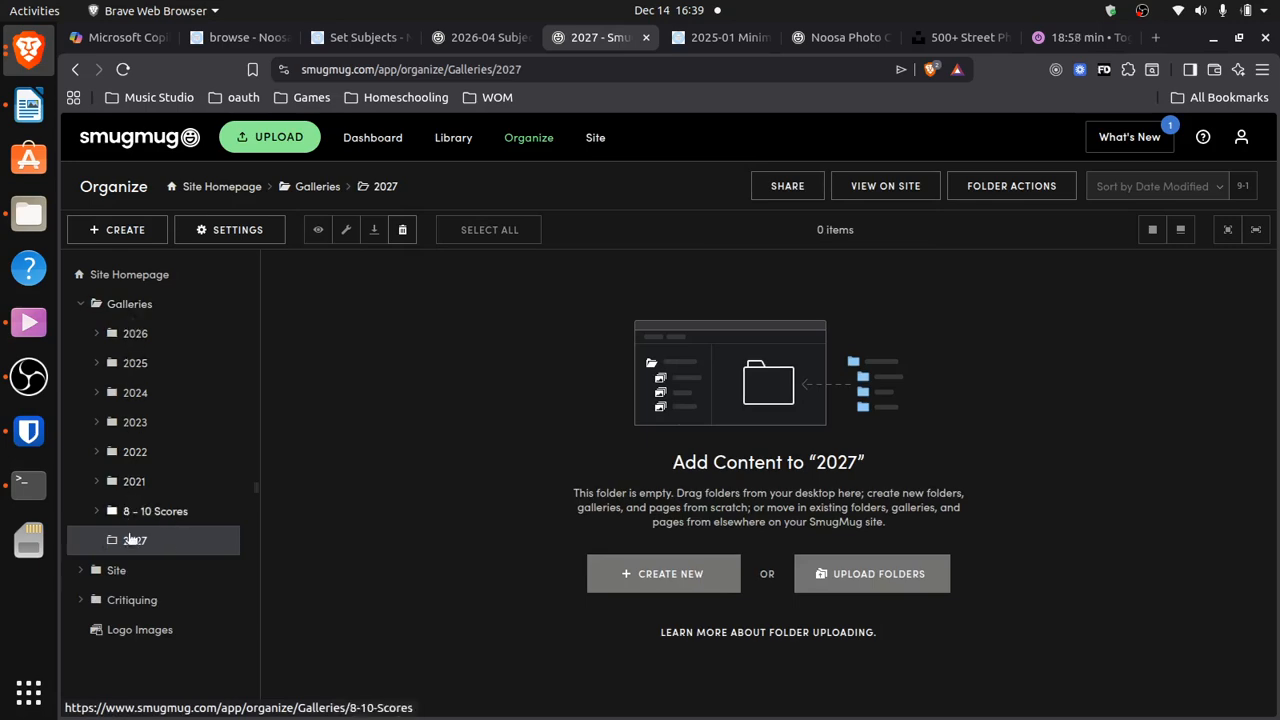
# Permanently delete the 2027 folder, then show the 2026 folder's galleries
pyautogui.click(130, 303)
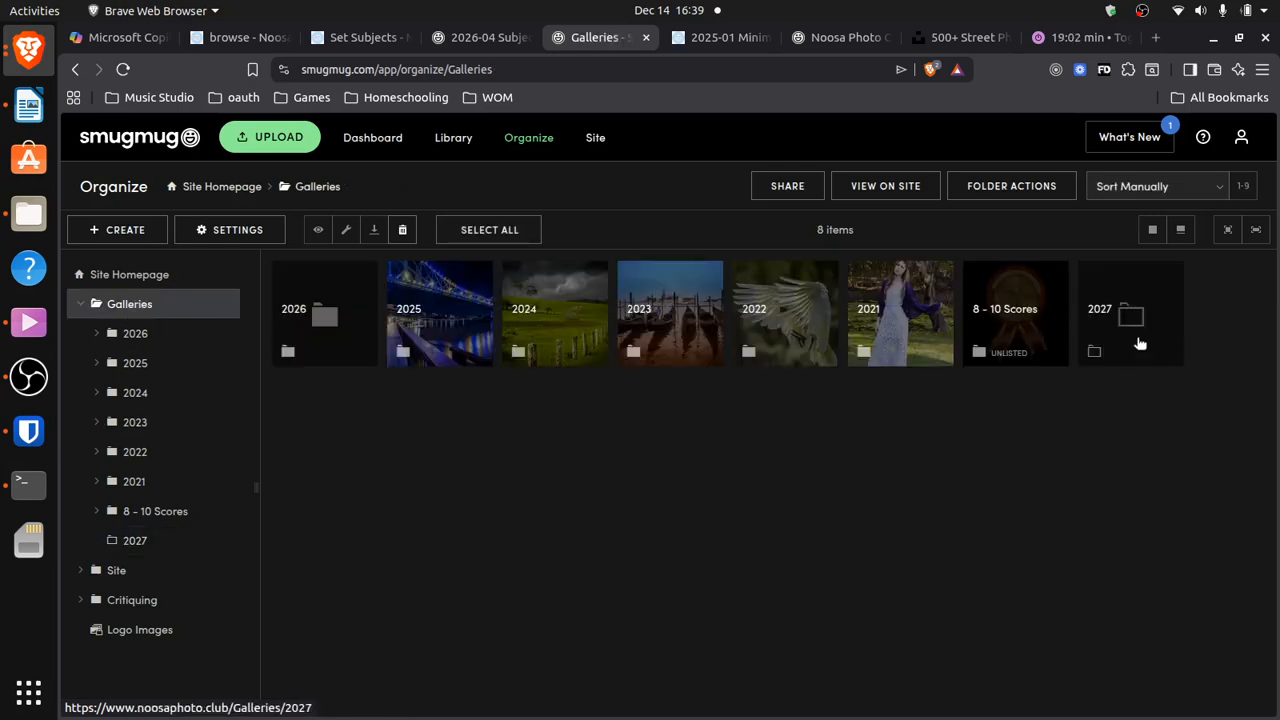
pyautogui.moveTo(1138, 343); pyautogui.dragTo(310, 360)
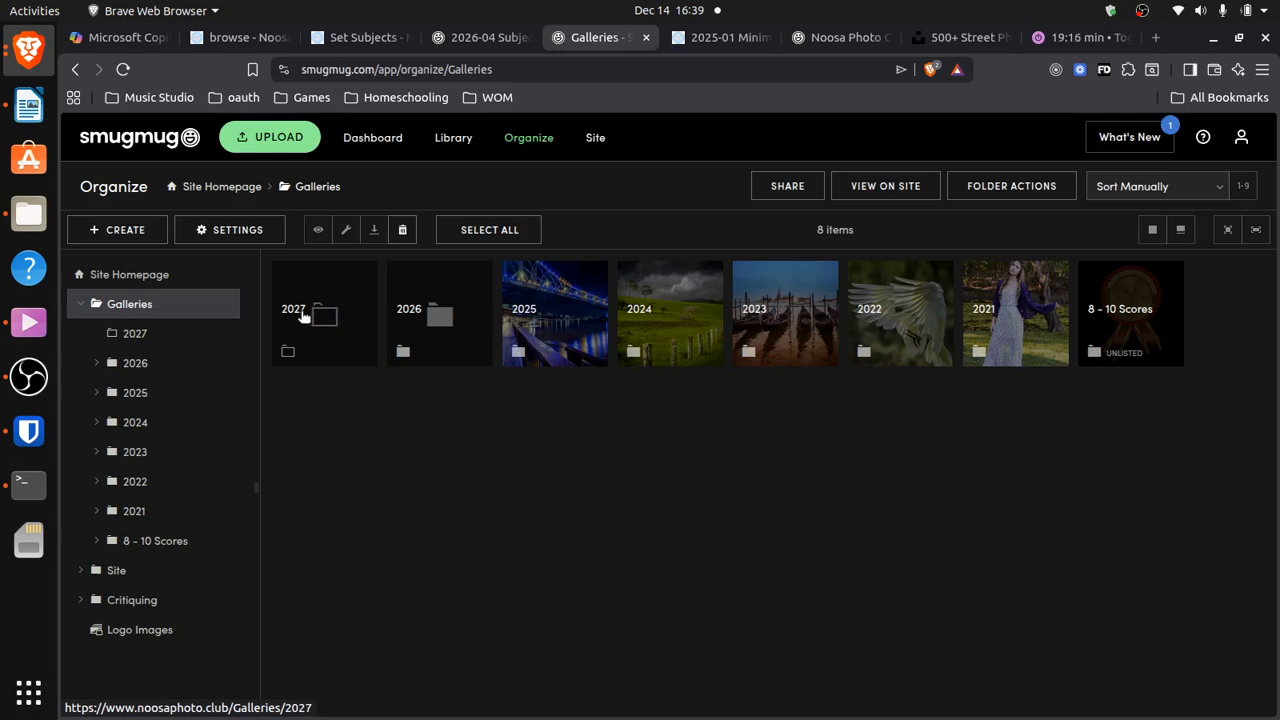
pyautogui.rightClick(136, 338)
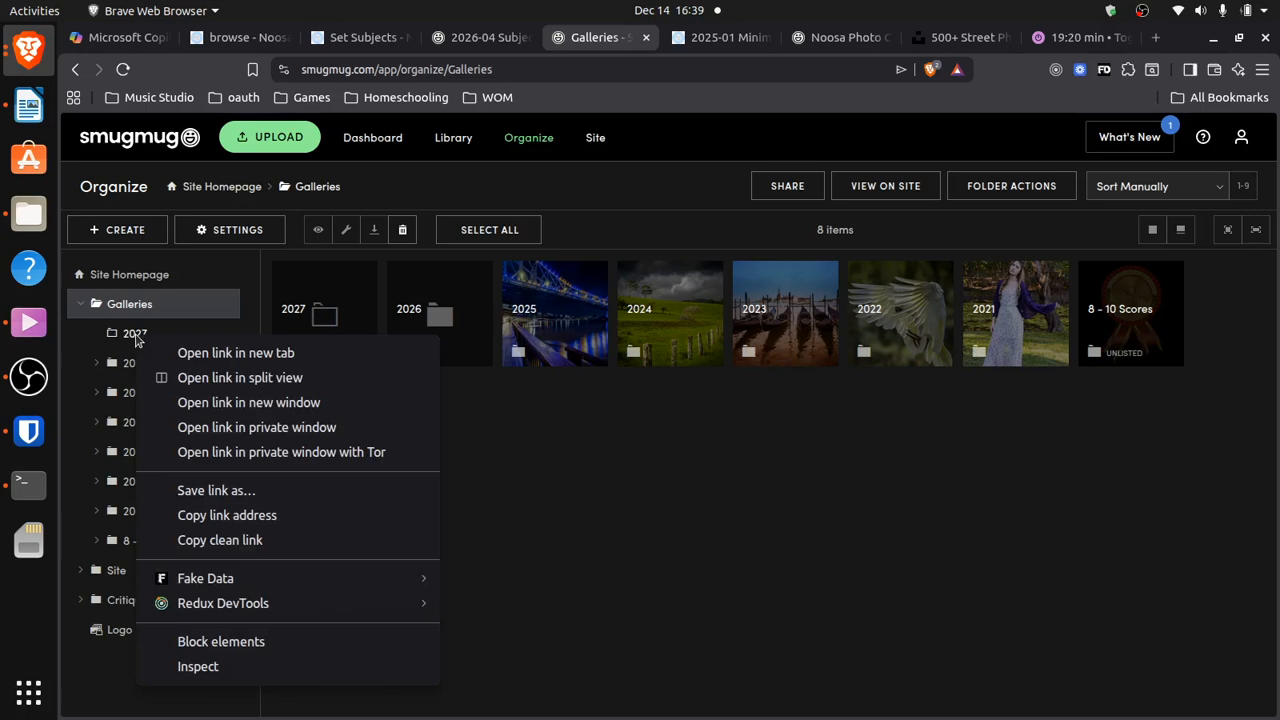
pyautogui.click(136, 338)
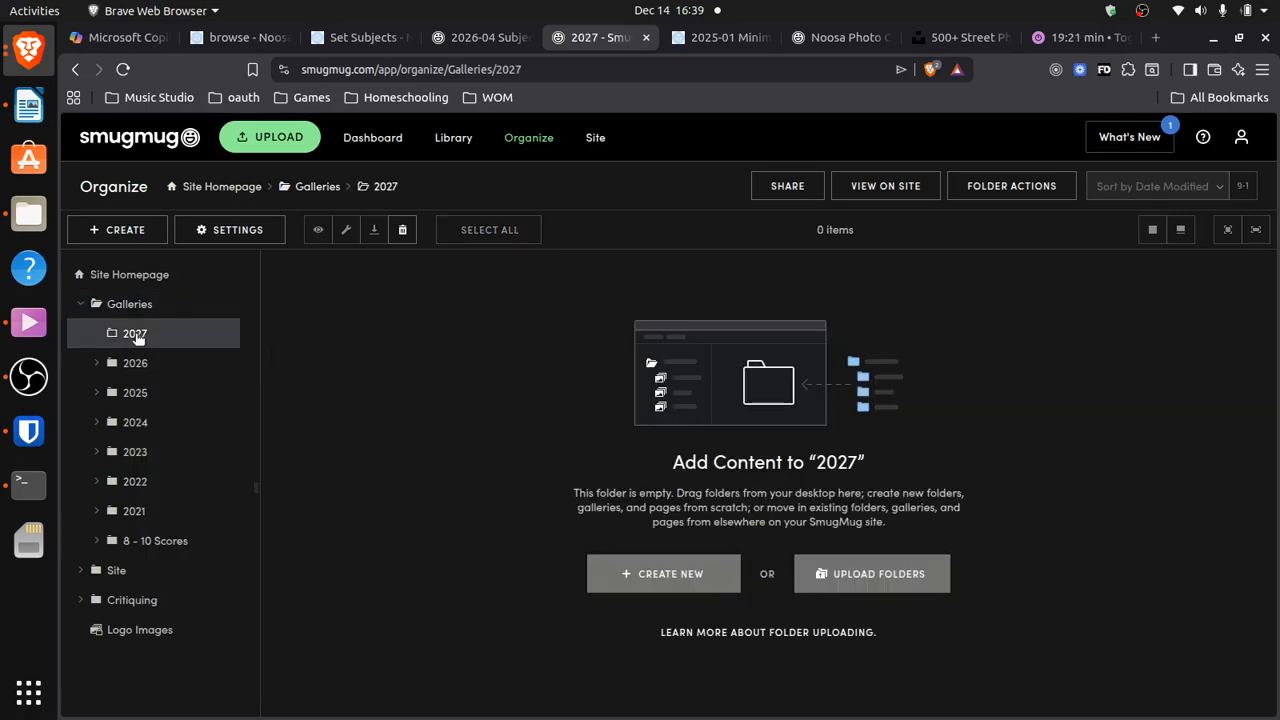
pyautogui.click(403, 231)
pyautogui.click(772, 455)
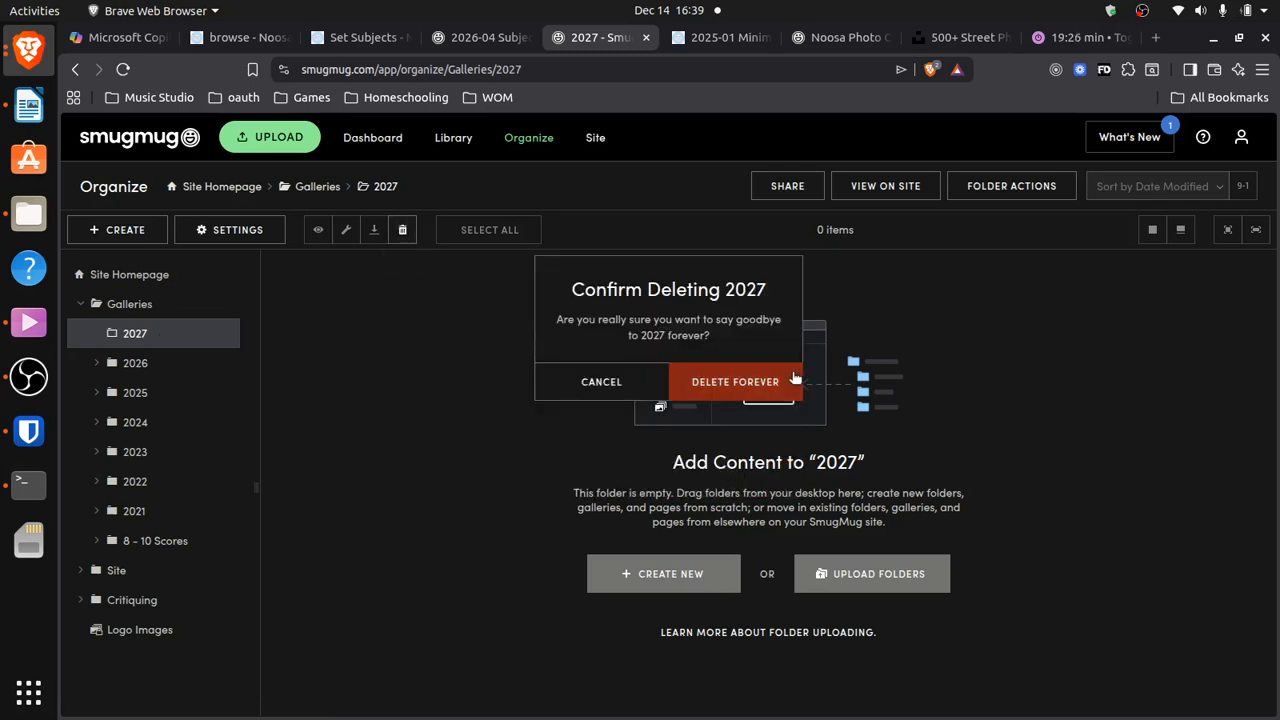
pyautogui.click(759, 381)
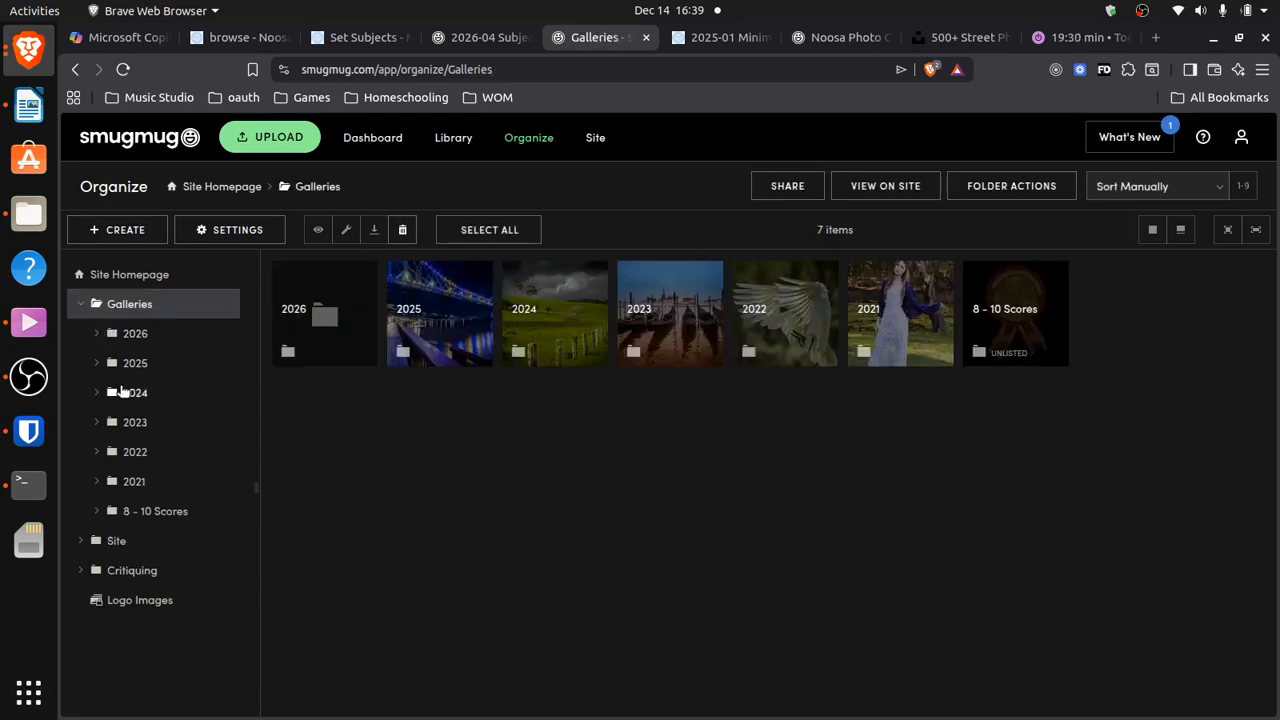
pyautogui.click(97, 341)
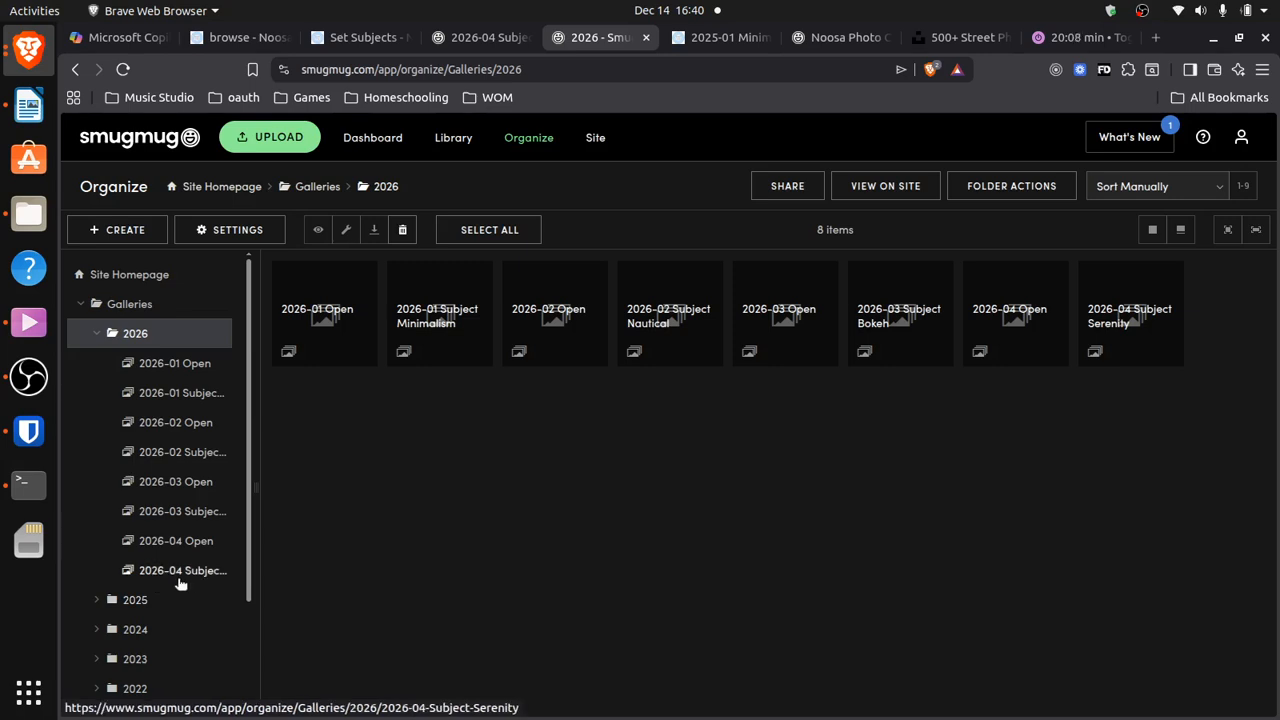
pyautogui.click(704, 40)
pyautogui.moveTo(677, 360)
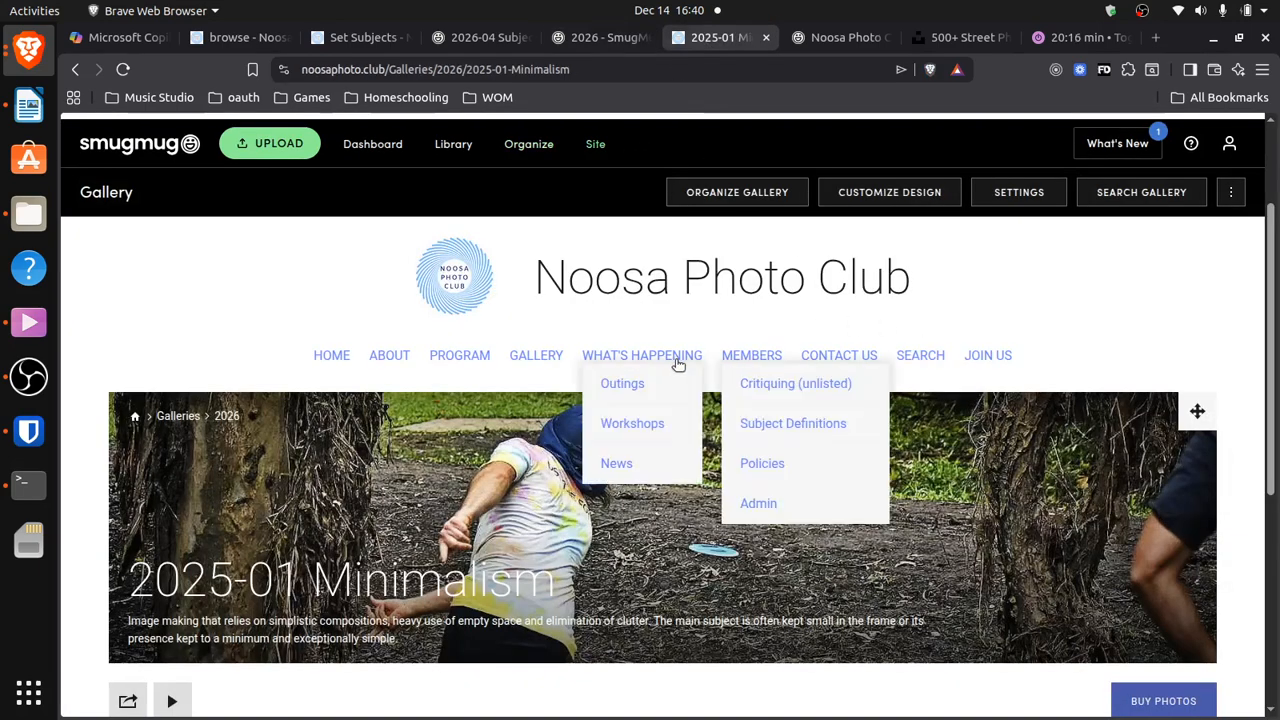
pyautogui.moveTo(743, 355)
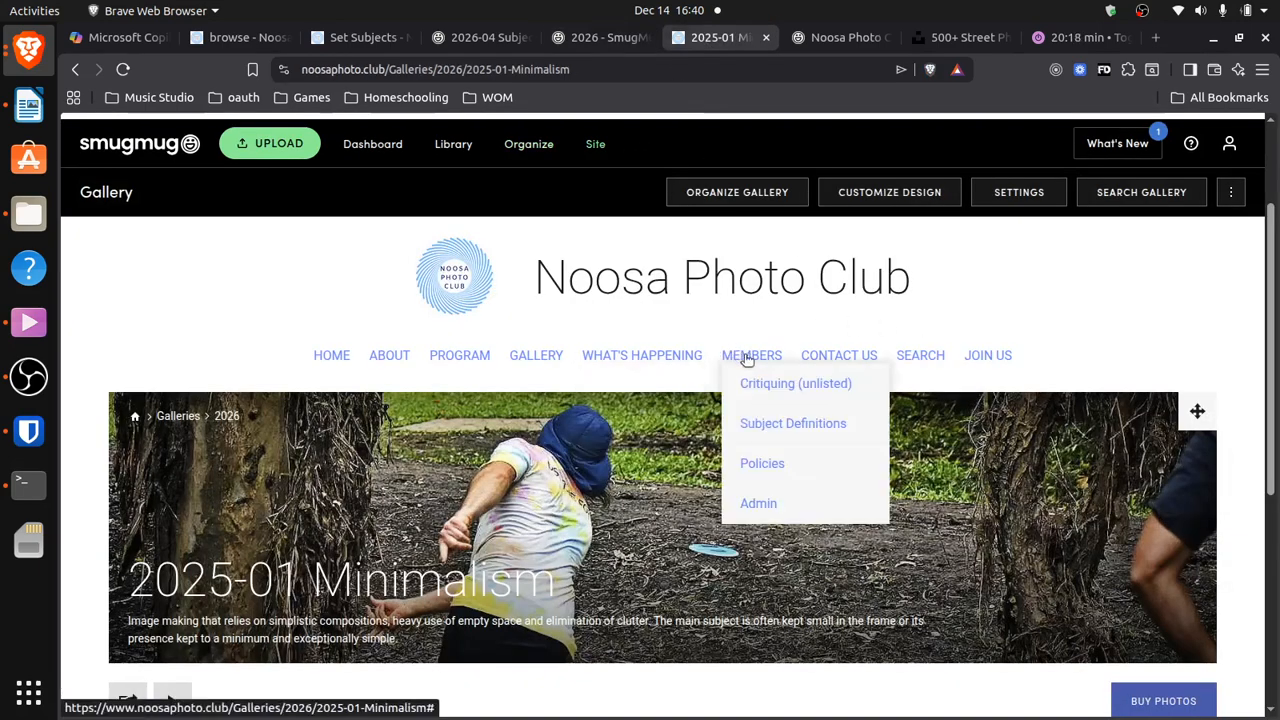
pyautogui.click(750, 424)
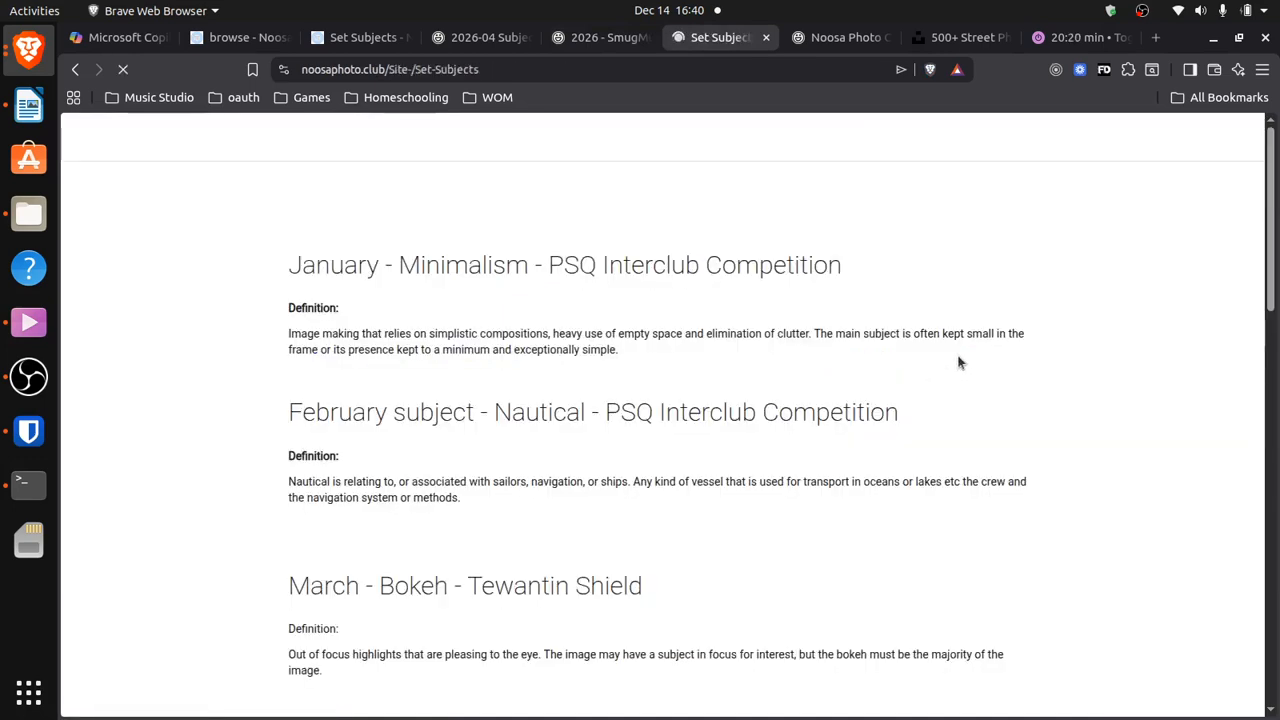
pyautogui.moveTo(1272, 224)
pyautogui.mouseDown()
pyautogui.moveTo(1262, 374)
pyautogui.moveTo(1262, 231)
pyautogui.mouseUp()
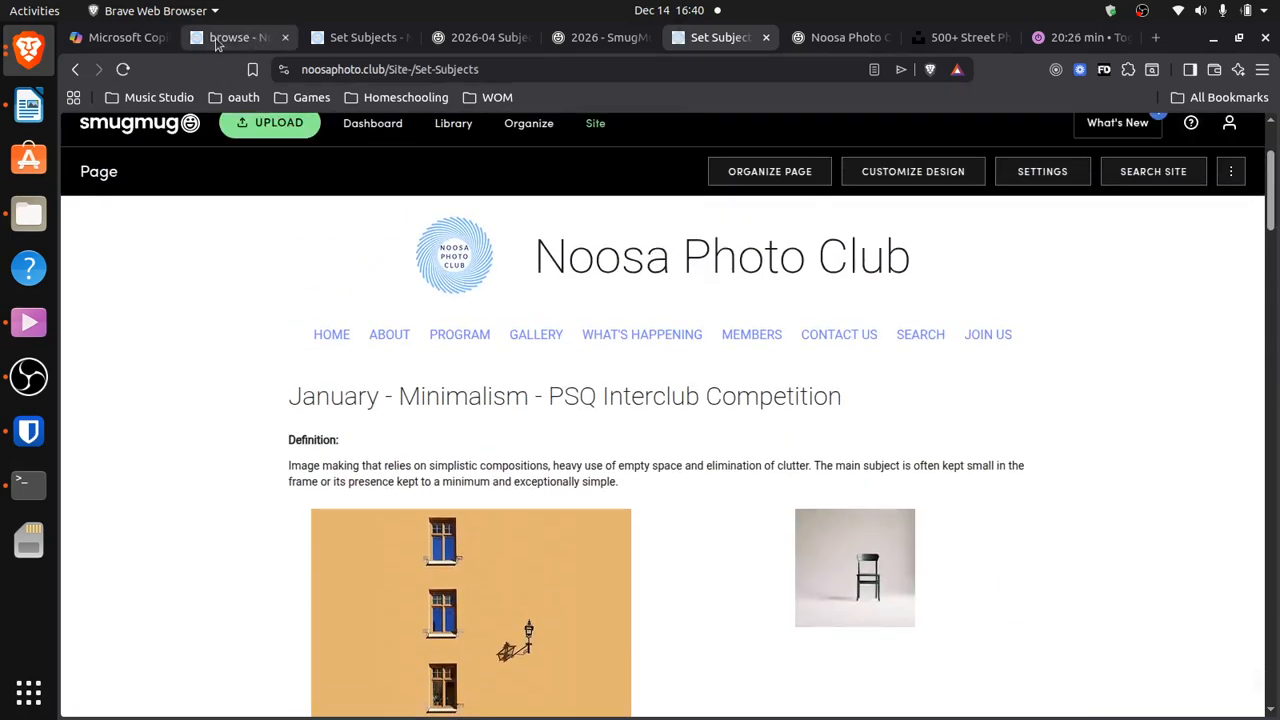
pyautogui.click(600, 37)
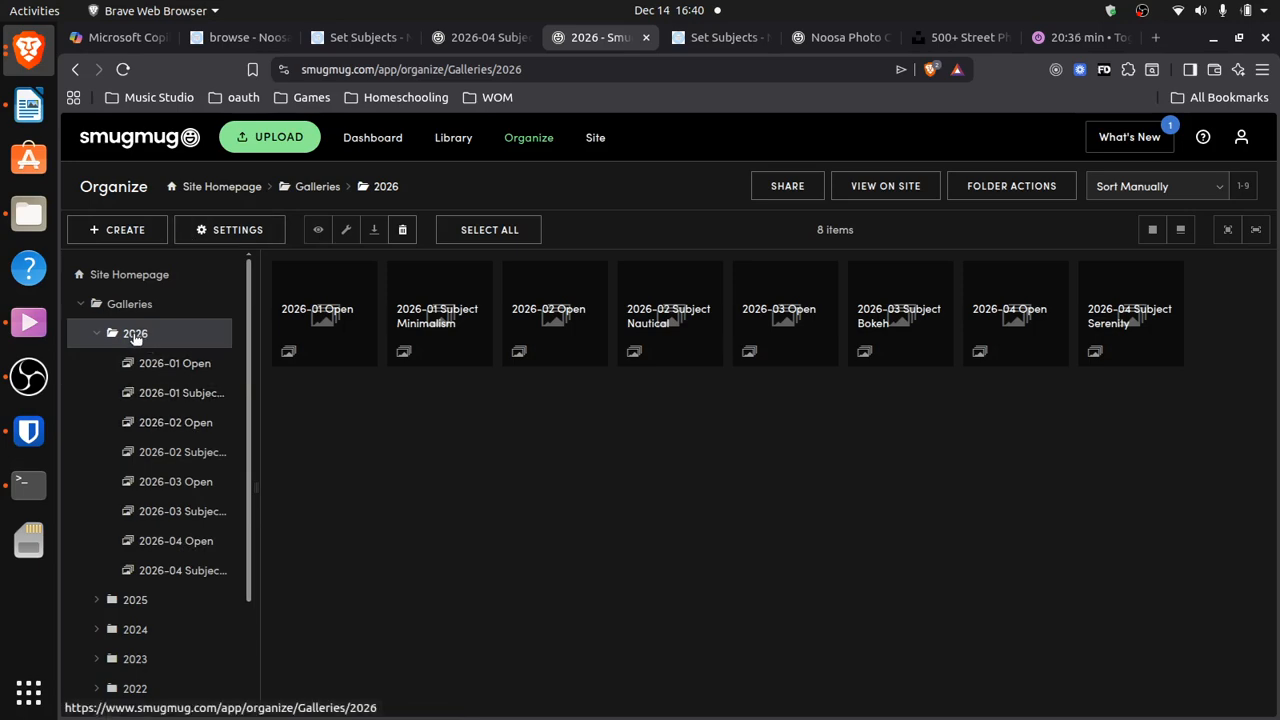
# Start a 2026-05 Open gallery in the 2026 folder and bring up its visibility setting
pyautogui.click(153, 370)
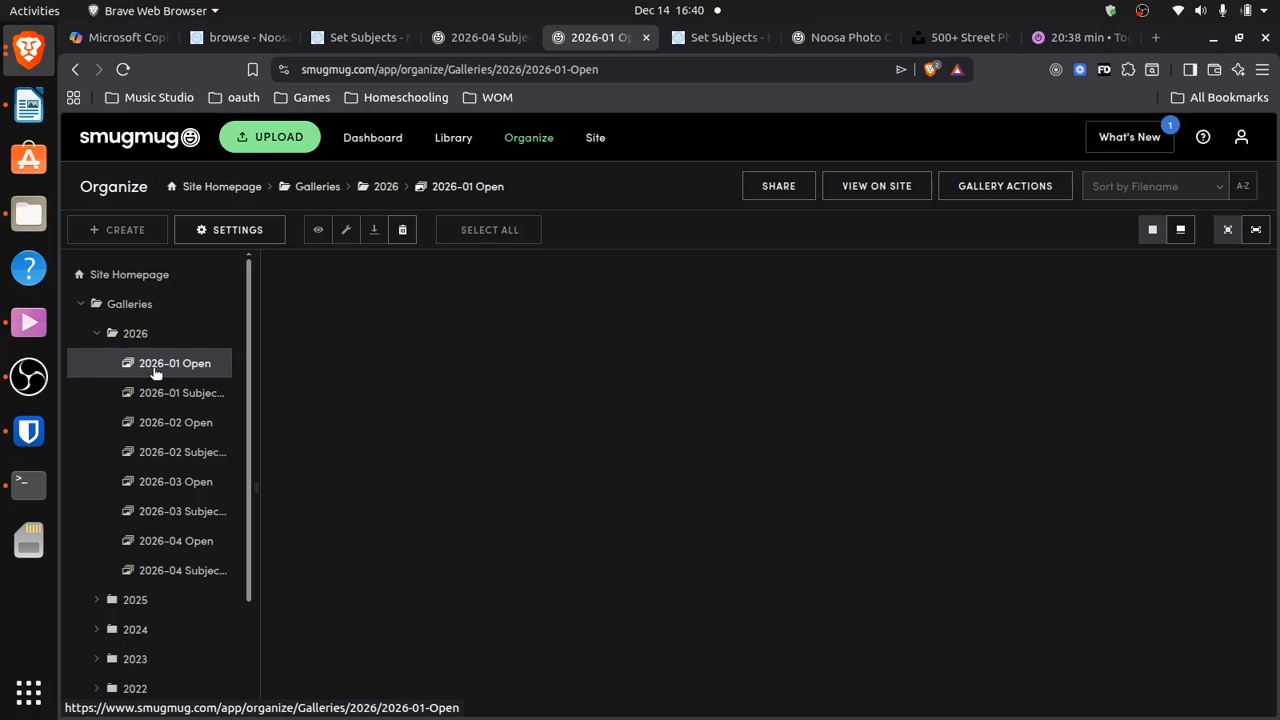
pyautogui.click(142, 334)
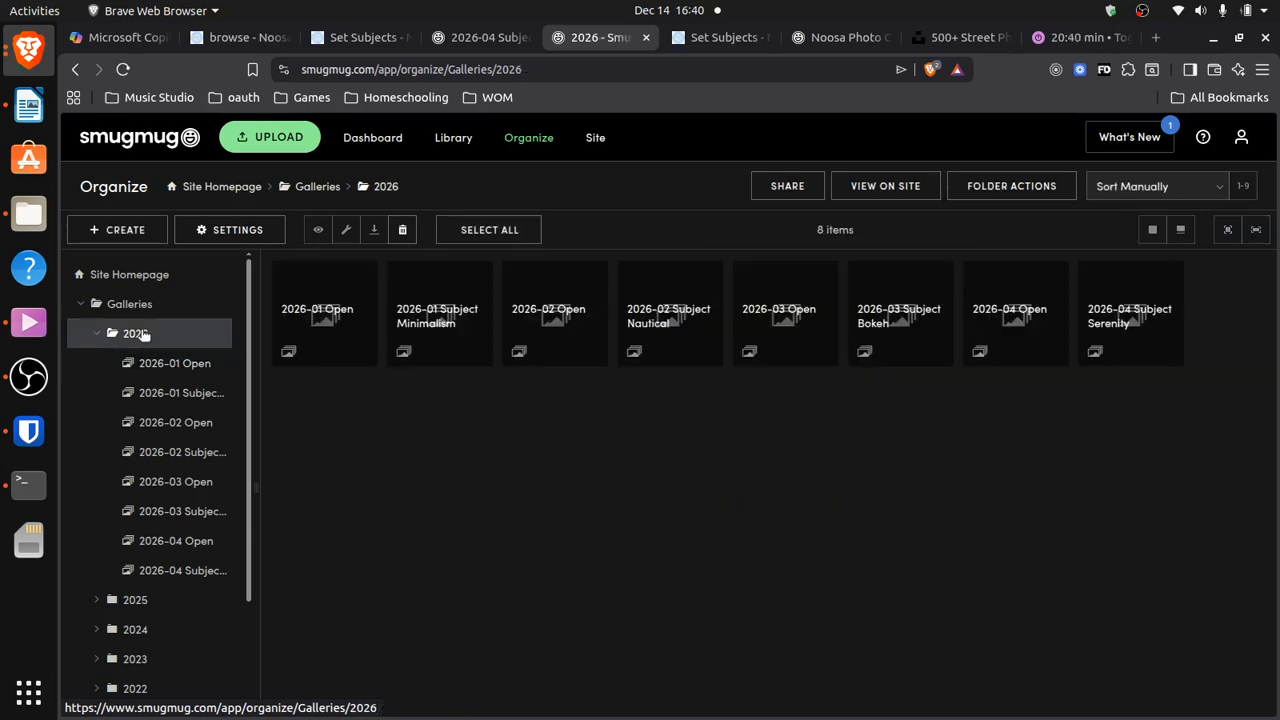
pyautogui.click(112, 229)
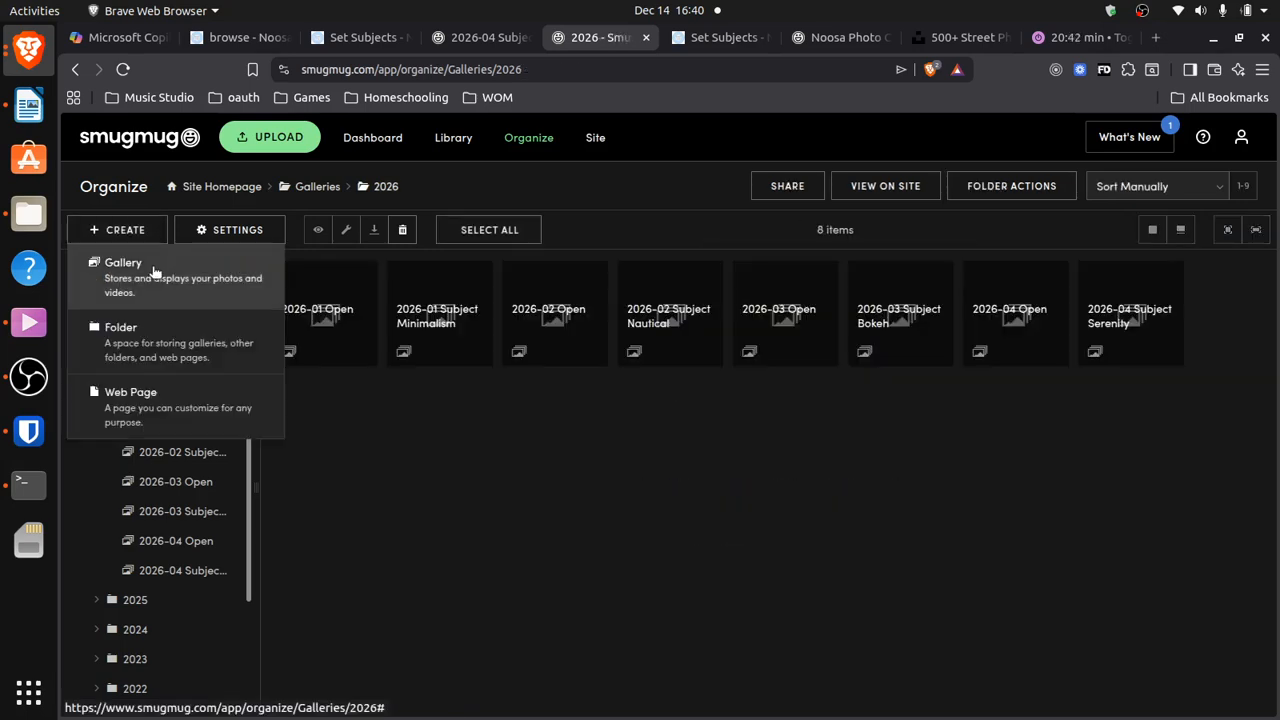
pyautogui.click(155, 272)
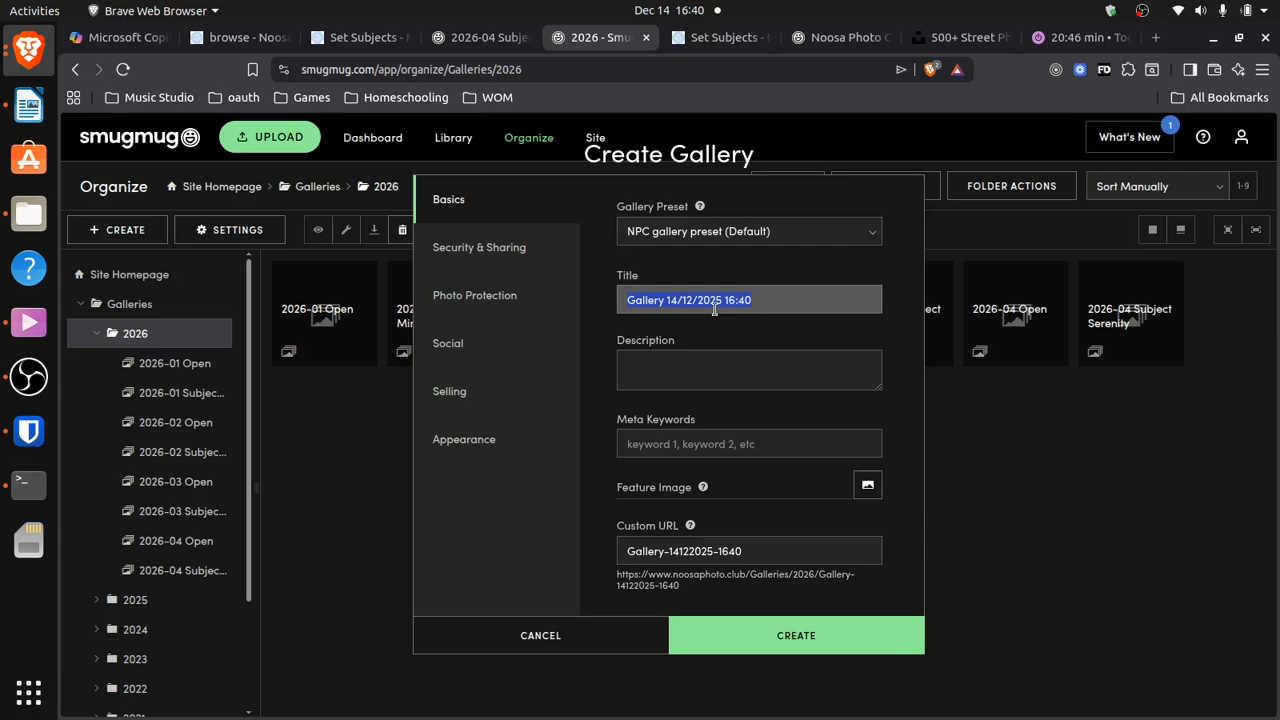
pyautogui.write('2026')
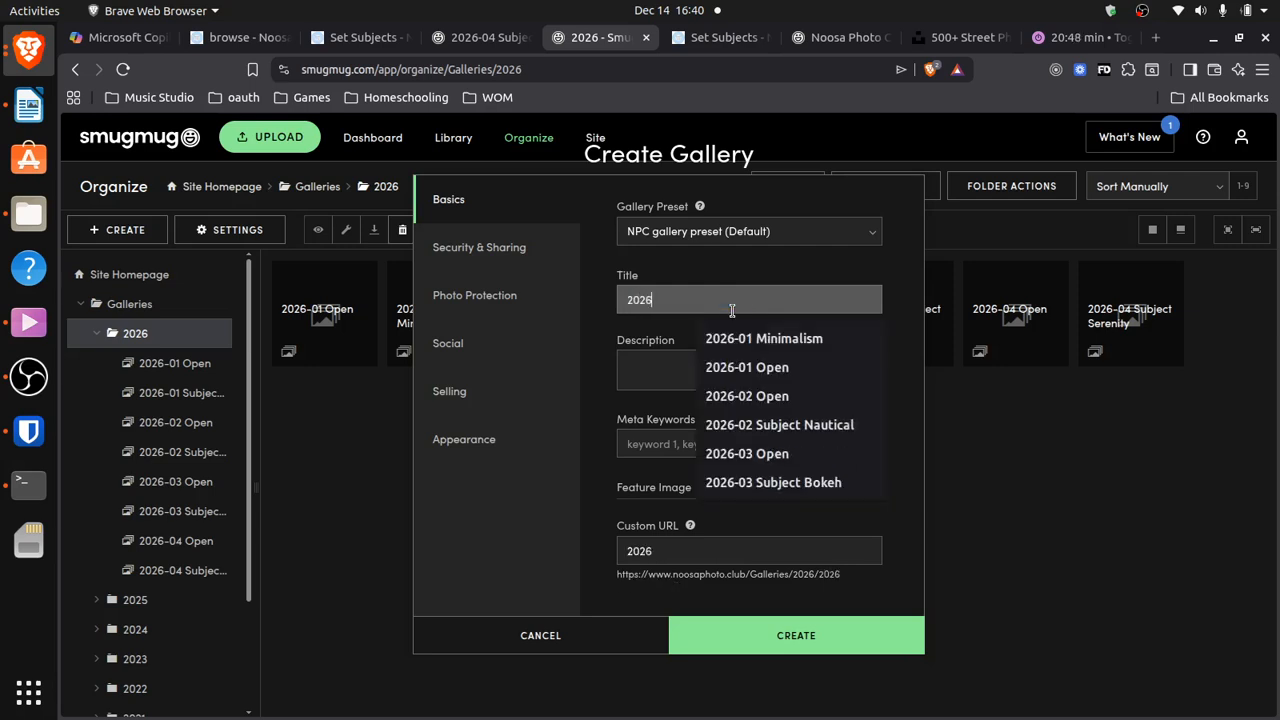
pyautogui.write('-05 Open')
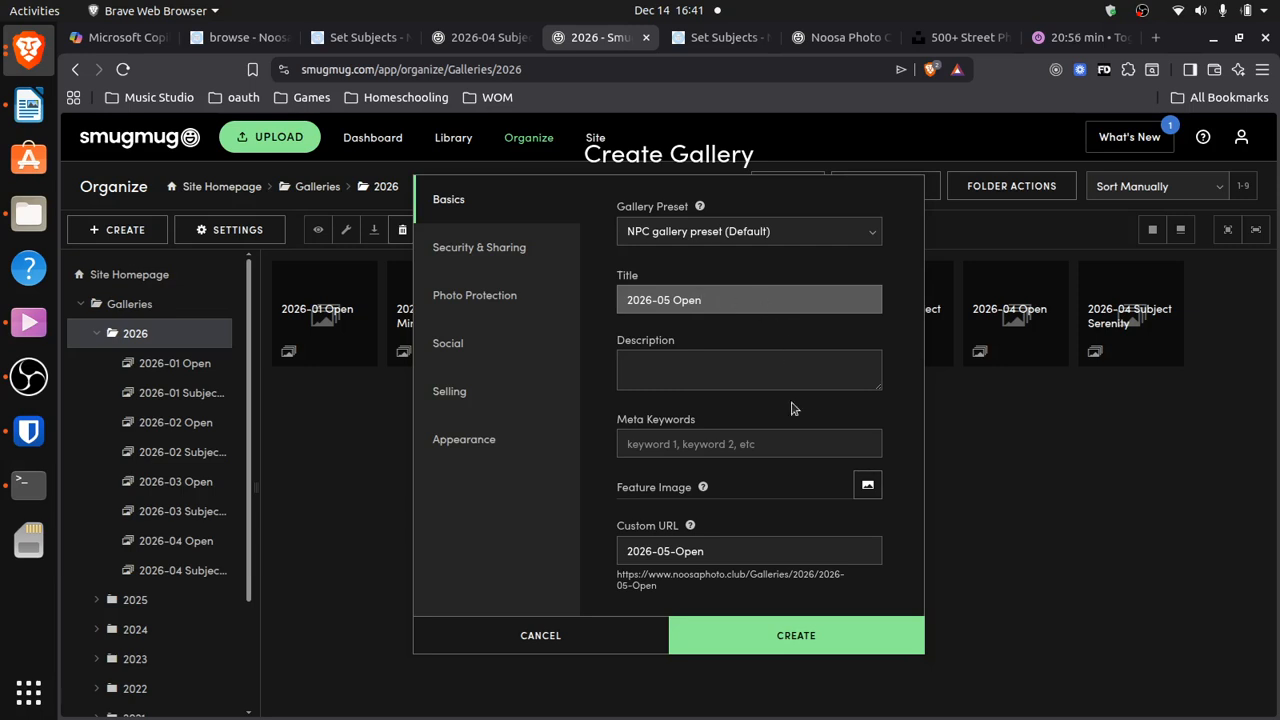
pyautogui.click(470, 249)
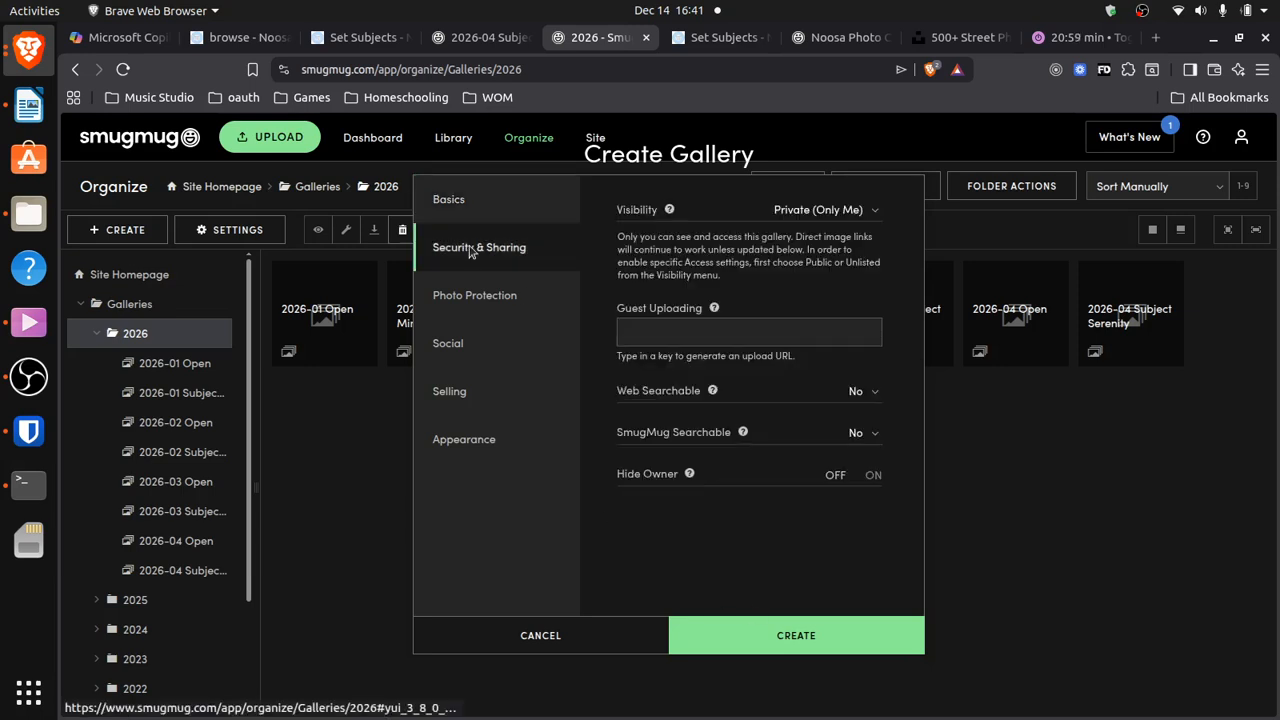
pyautogui.click(855, 212)
pyautogui.click(852, 237)
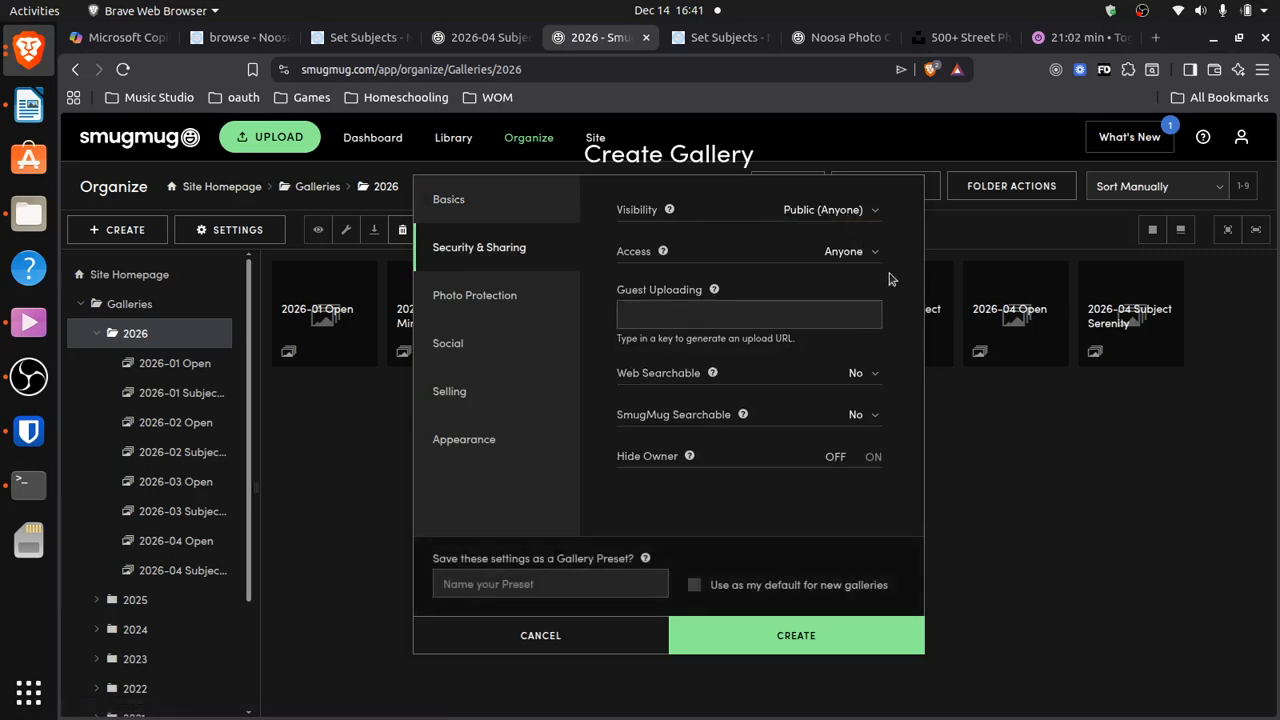
pyautogui.click(660, 315)
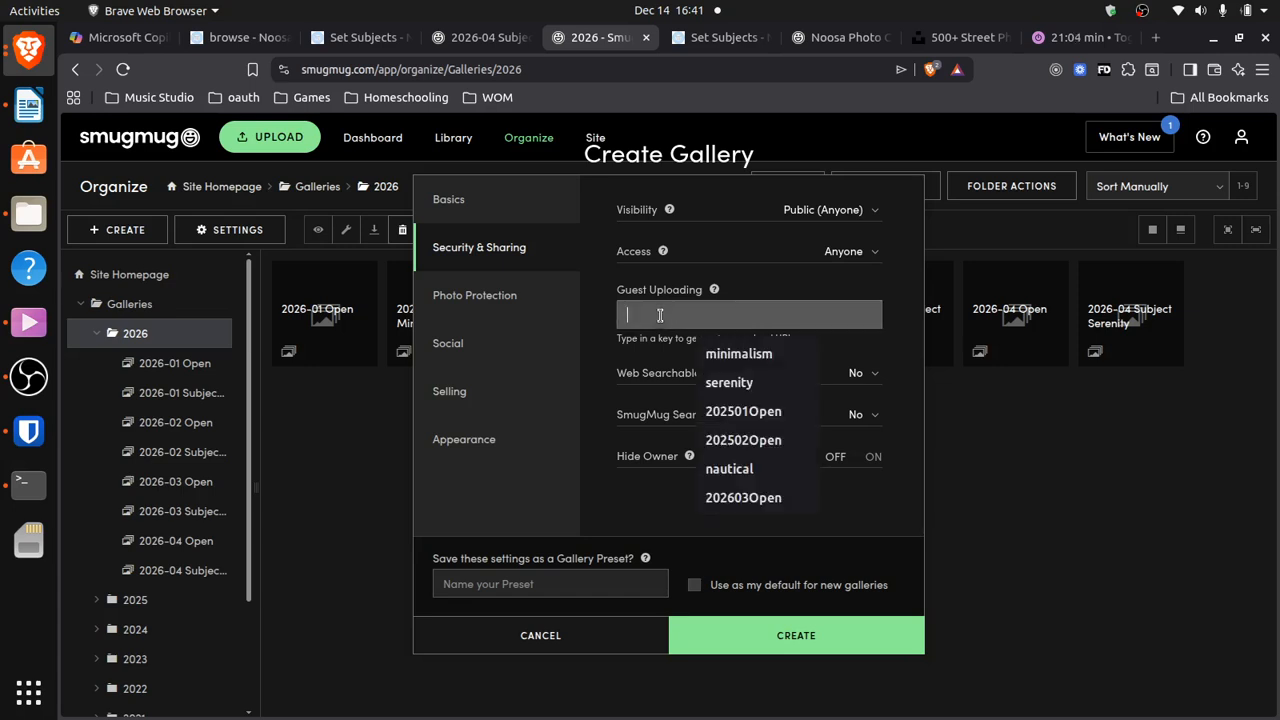
pyautogui.click(760, 411)
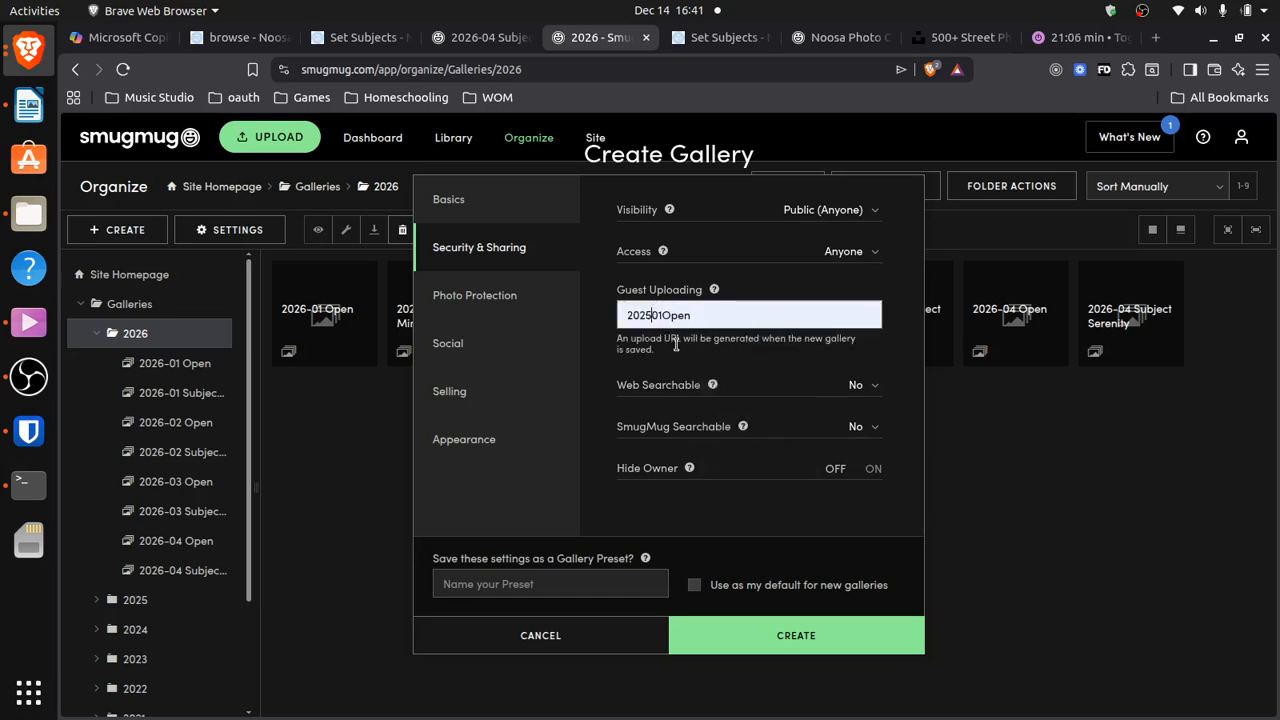
pyautogui.press('BackSpace')
pyautogui.write('6')
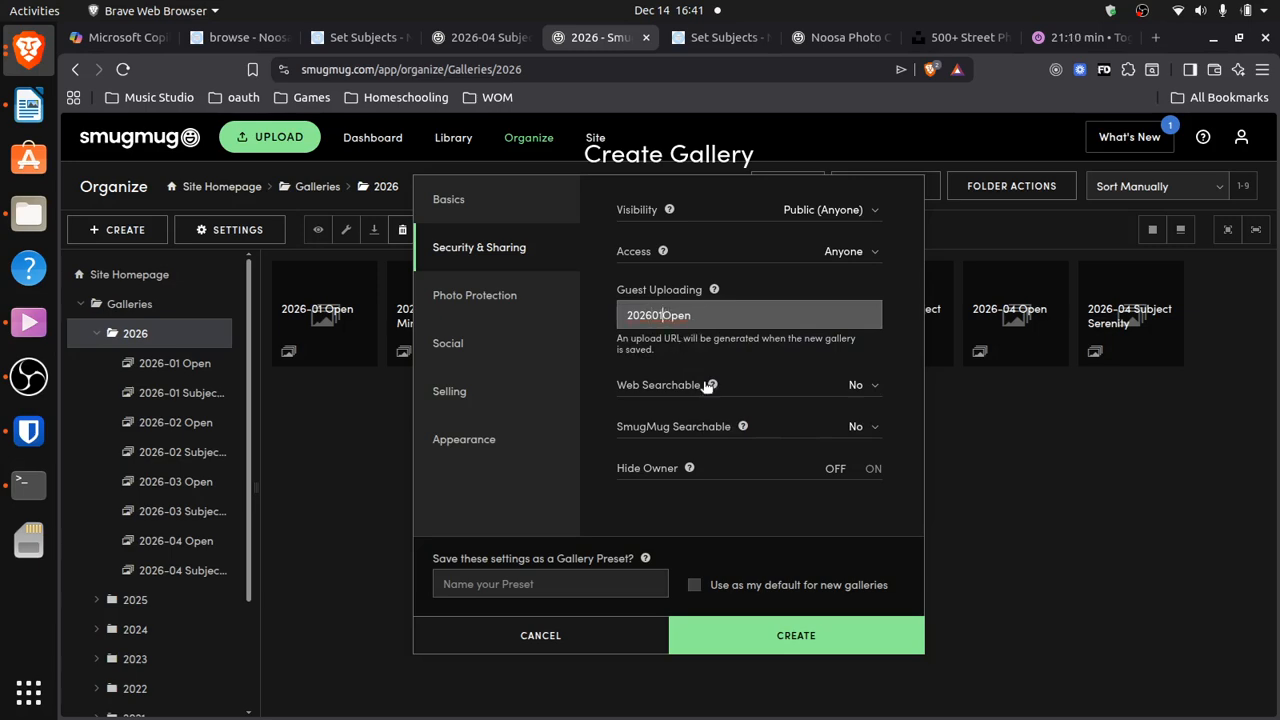
pyautogui.moveTo(707, 386)
pyautogui.press('BackSpace')
pyautogui.write('5')
# Allow downloads in Photo Protection and require the saved download password
pyautogui.click(464, 302)
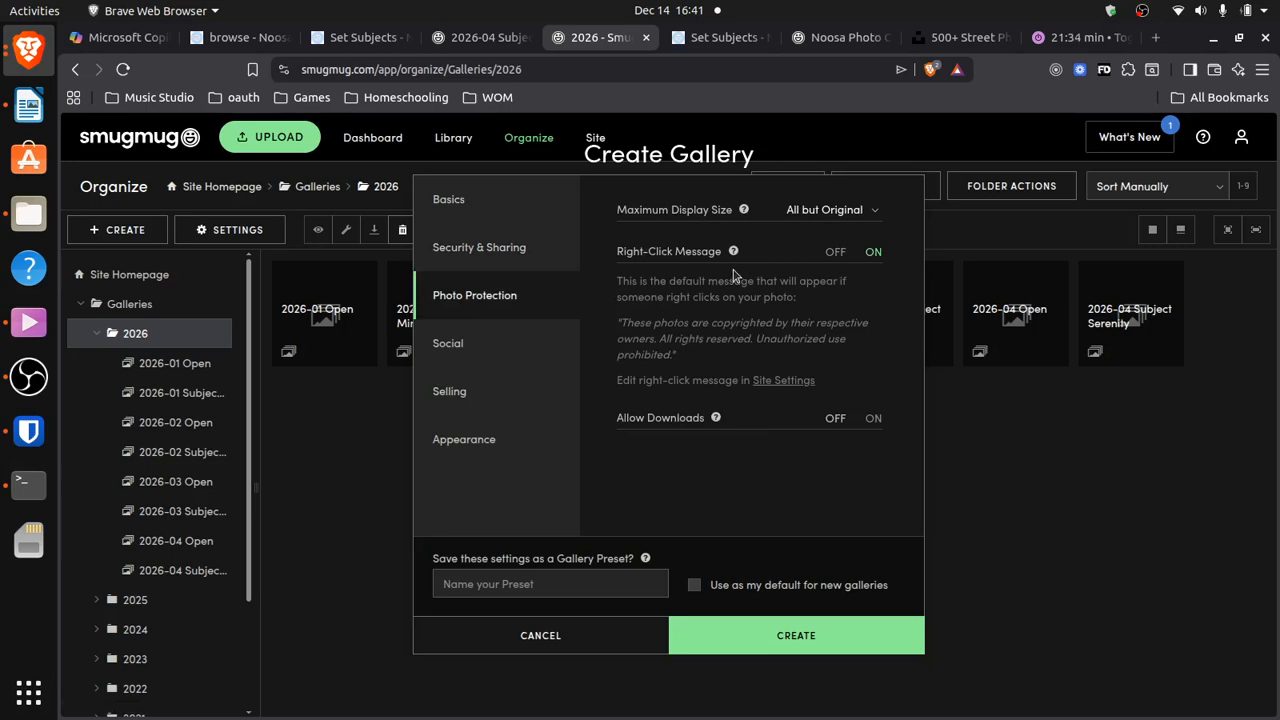
pyautogui.click(871, 422)
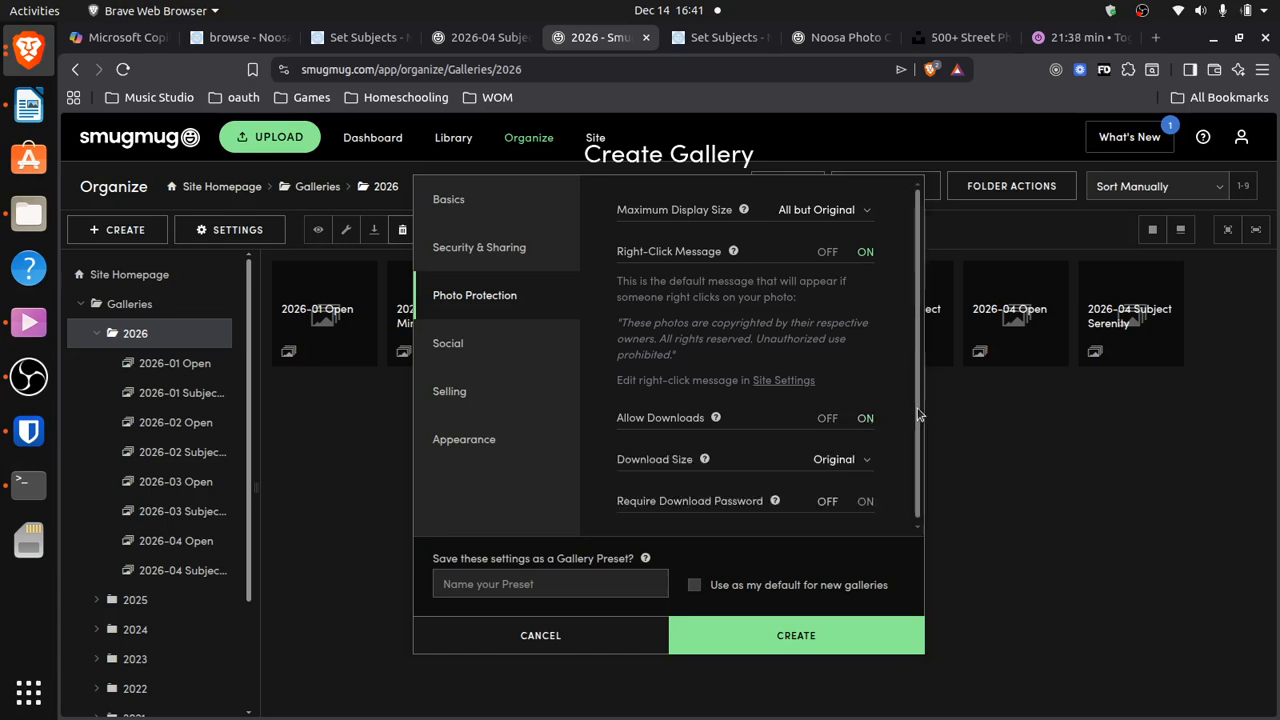
pyautogui.scroll(-1, 918, 414)
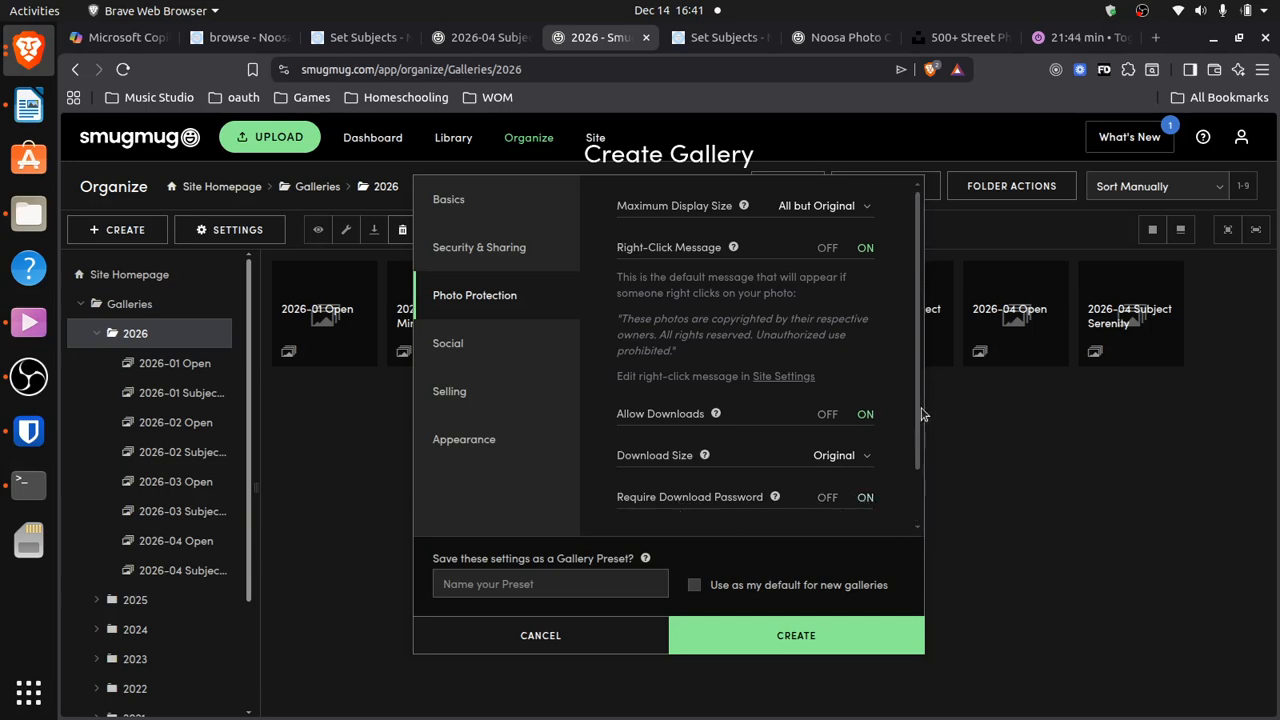
pyautogui.scroll(-1, 922, 414)
pyautogui.click(714, 497)
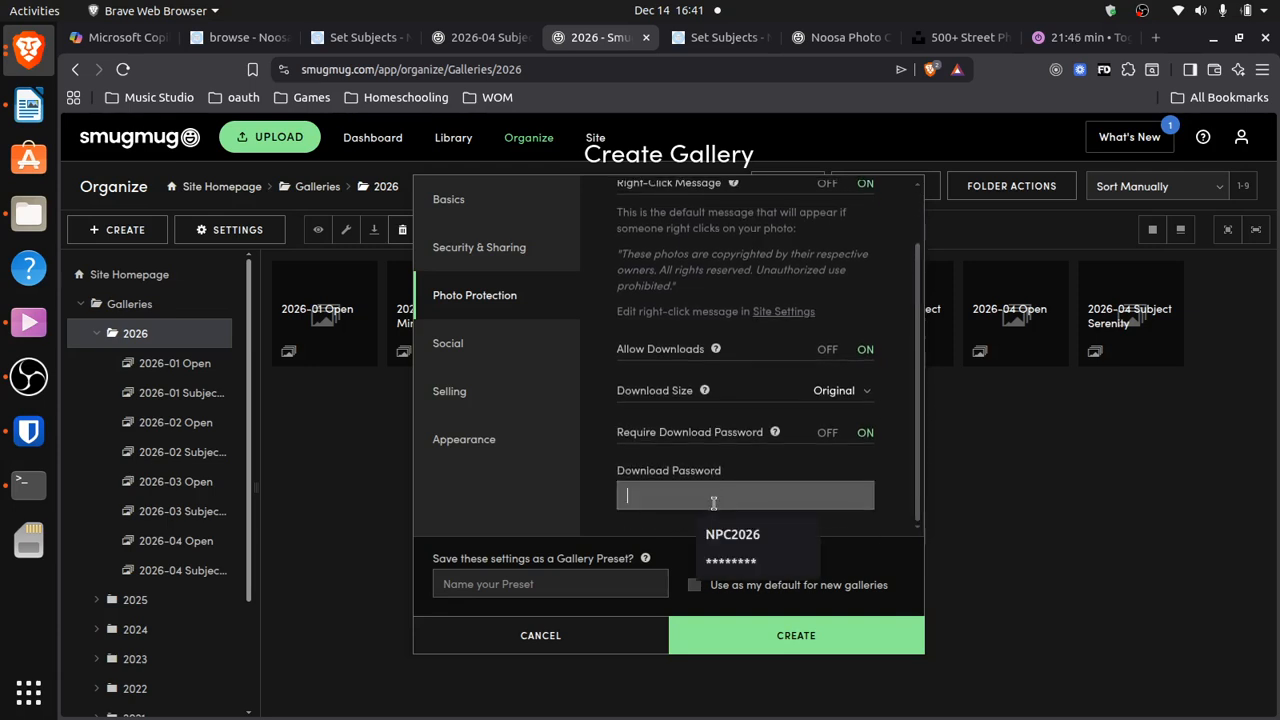
pyautogui.click(716, 537)
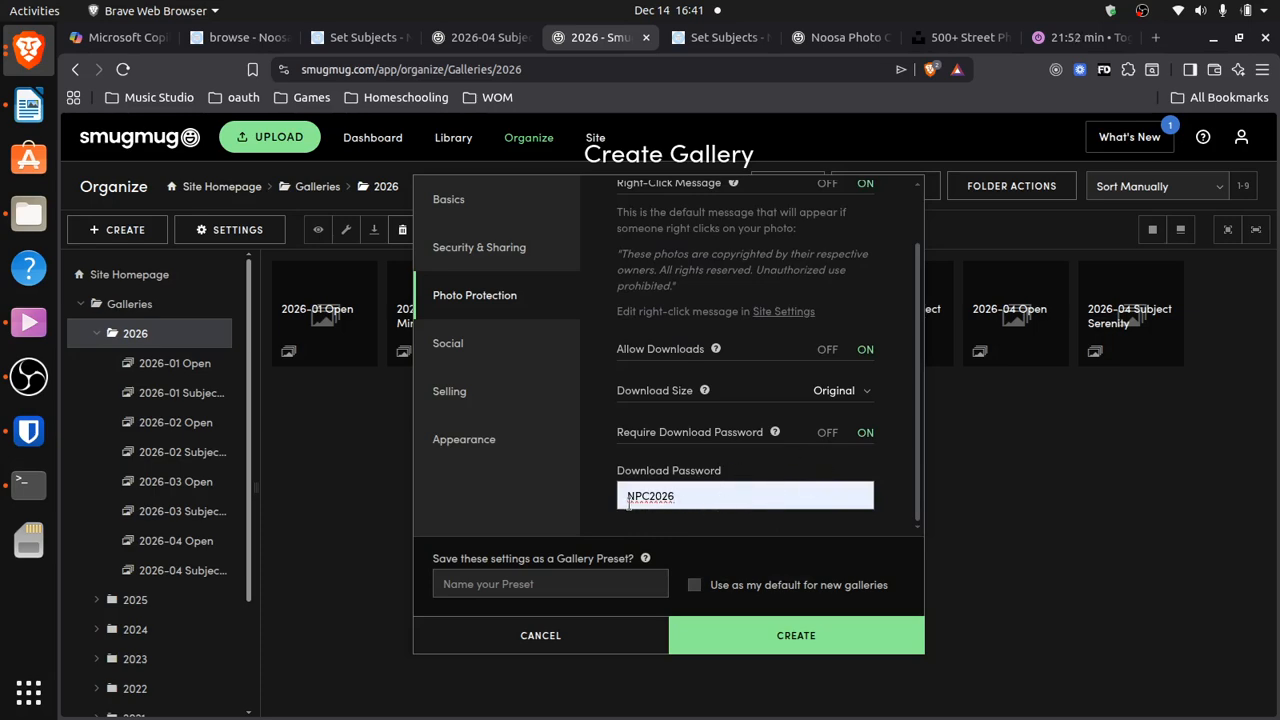
pyautogui.moveTo(918, 465); pyautogui.dragTo(926, 388)
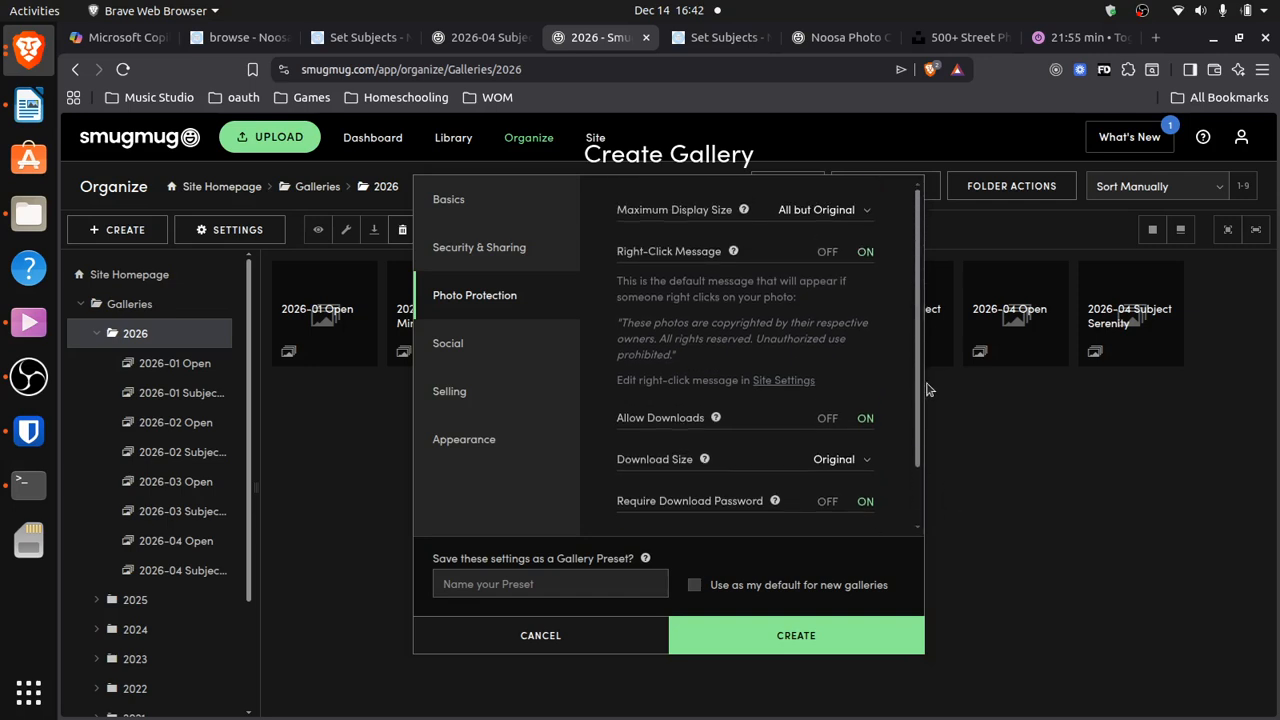
pyautogui.click(476, 344)
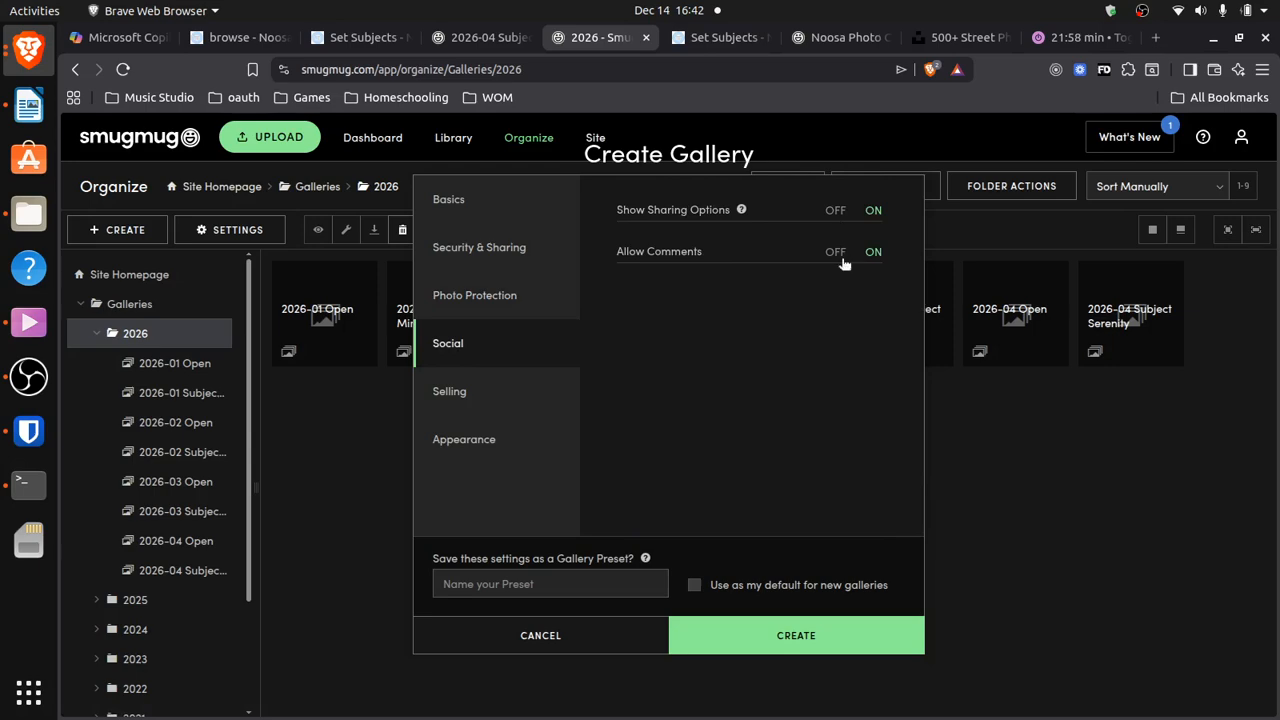
# Review the Selling and Appearance settings, save the 2026-05 Open gallery, and return to the 2026 folder
pyautogui.click(467, 400)
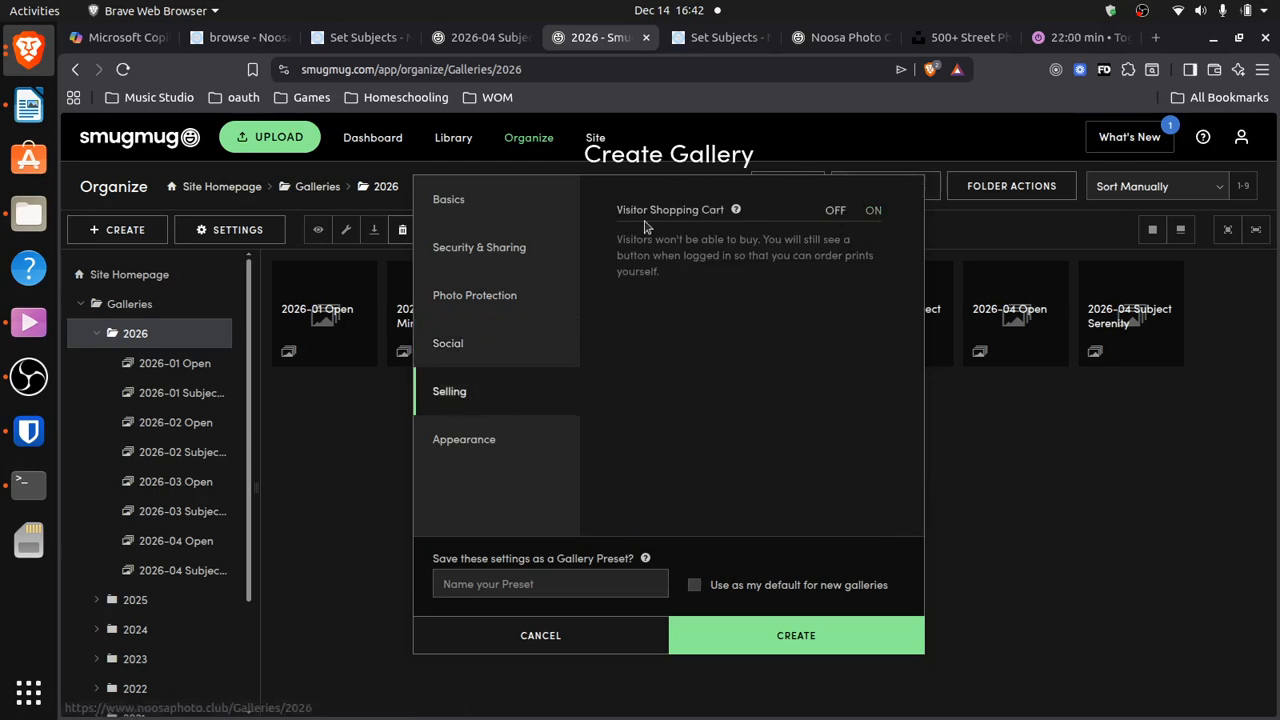
pyautogui.click(453, 449)
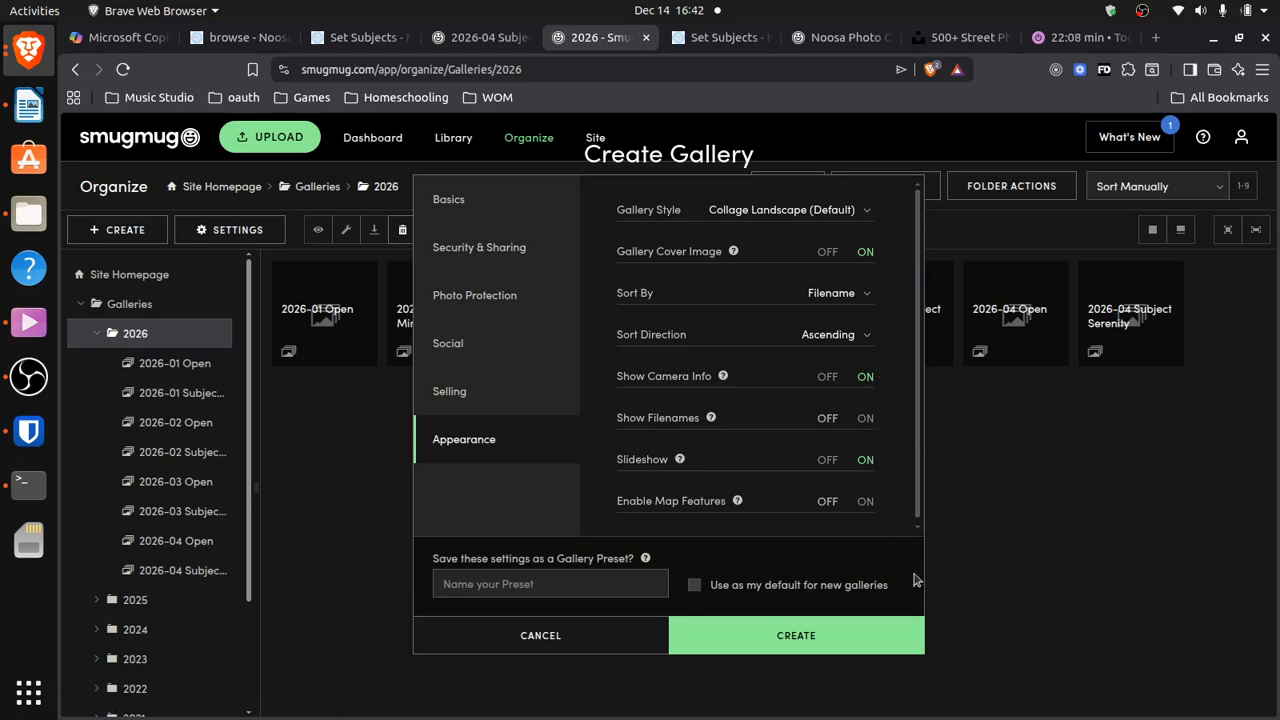
pyautogui.click(830, 643)
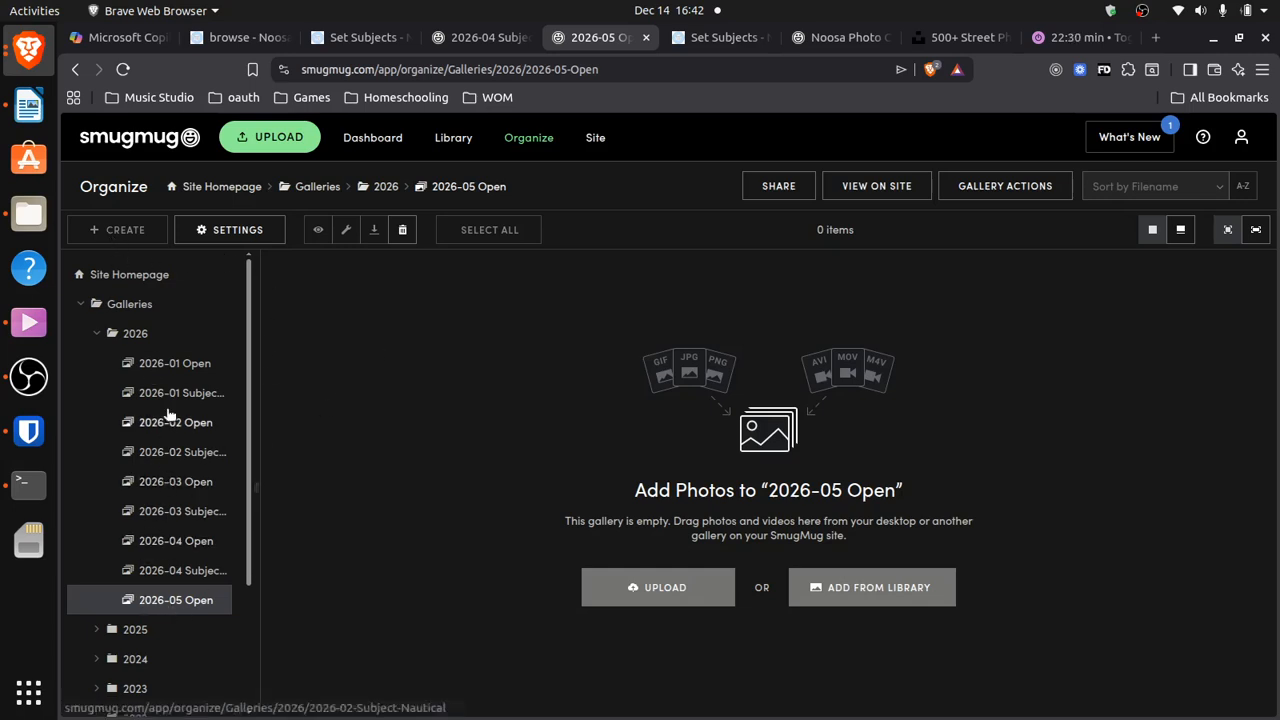
pyautogui.click(134, 336)
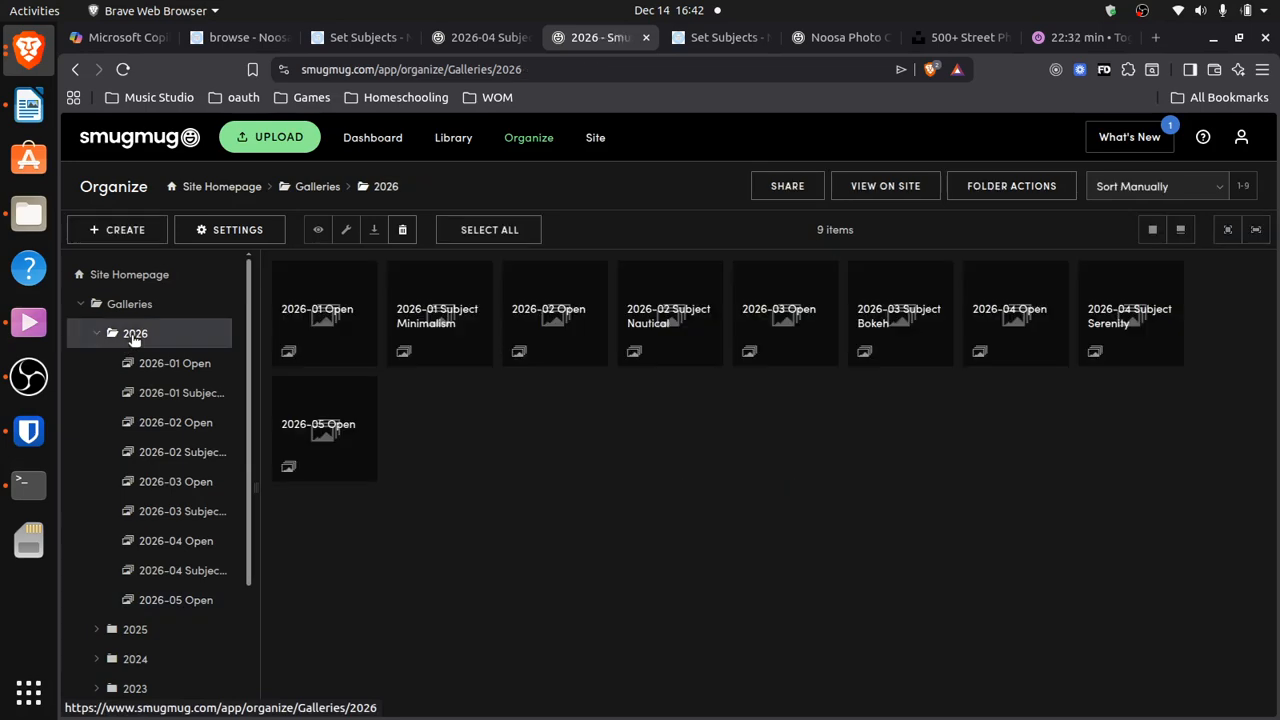
# Create a gallery titled '2026-05 Subject Hands of Work' and bring up its visibility options
pyautogui.click(125, 230)
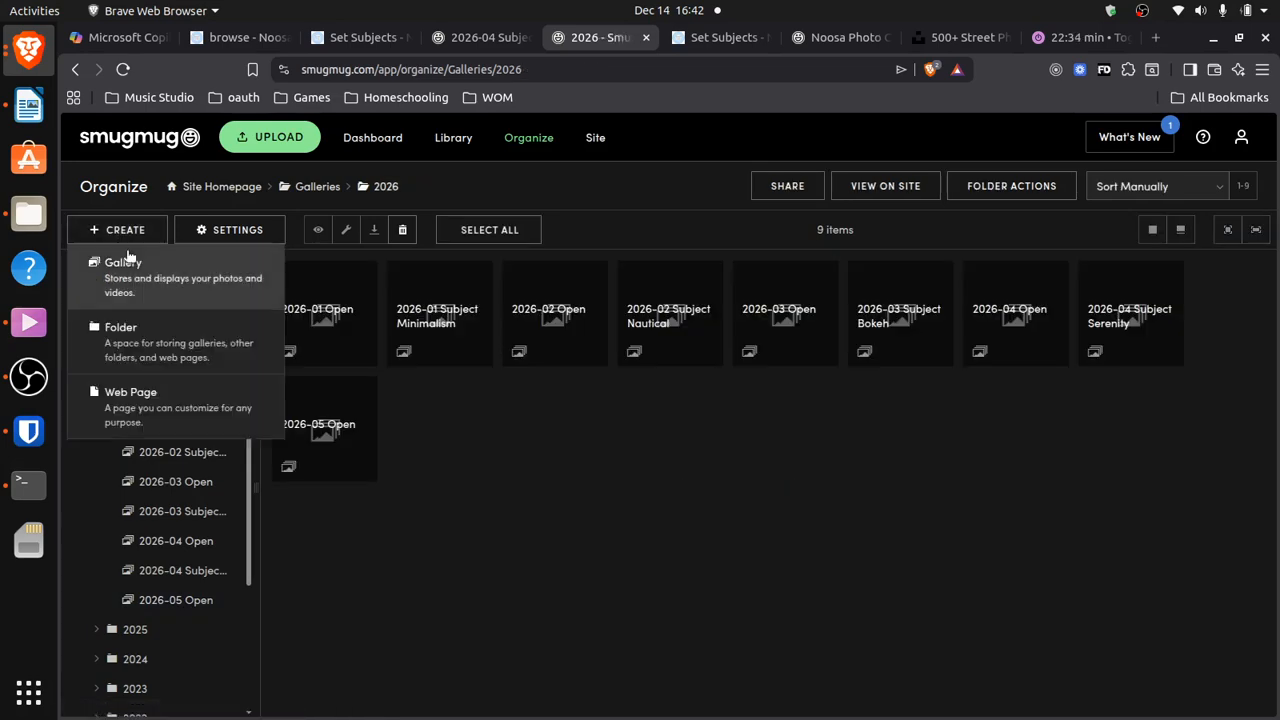
pyautogui.click(131, 284)
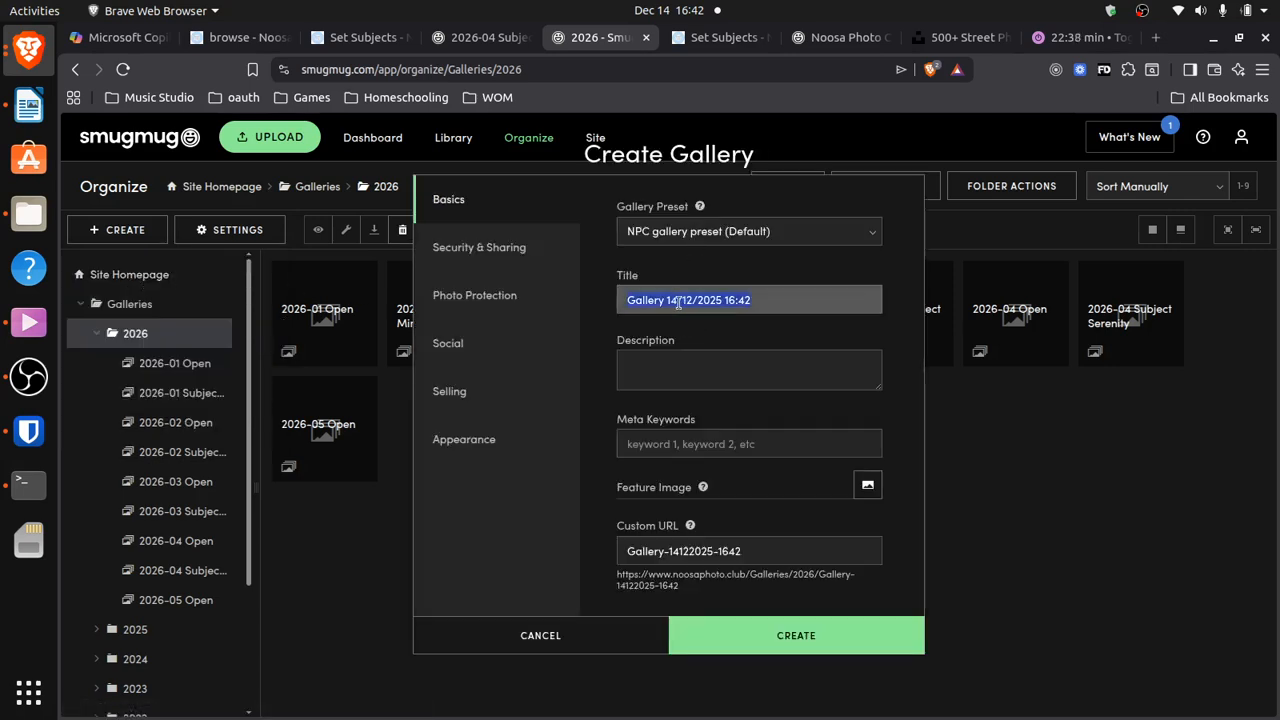
pyautogui.write('2026')
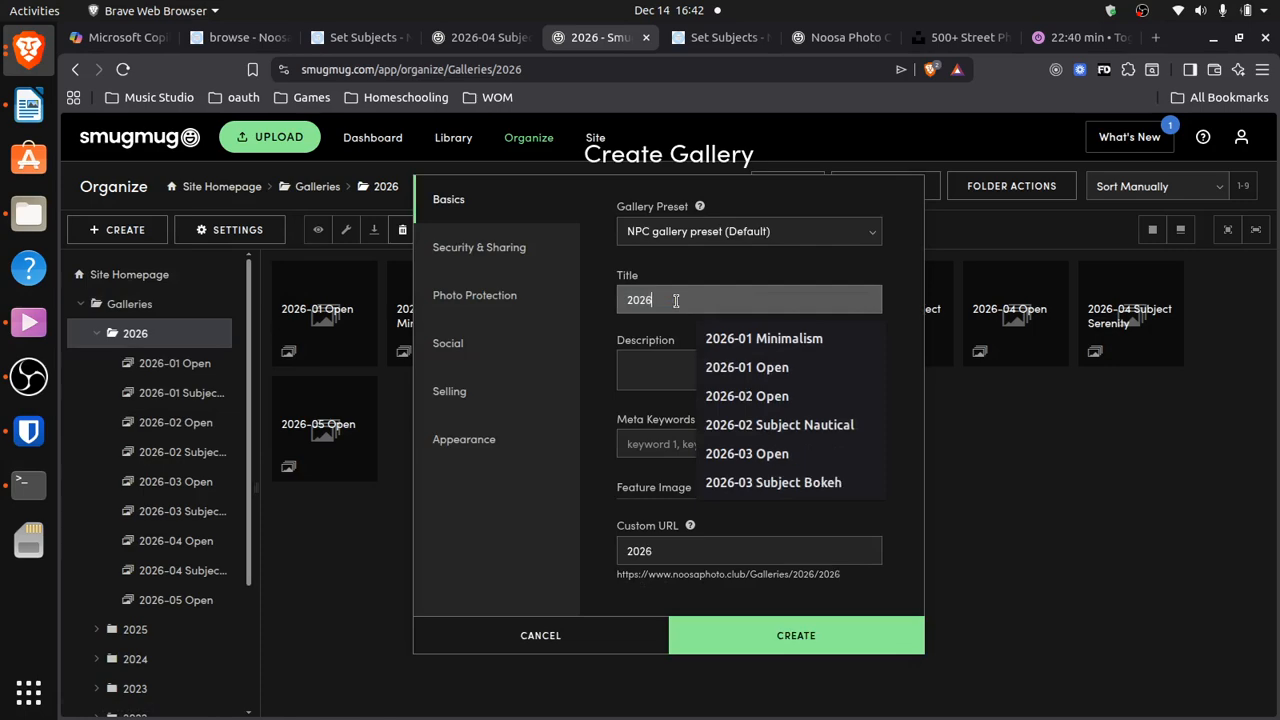
pyautogui.write('-05 Subject')
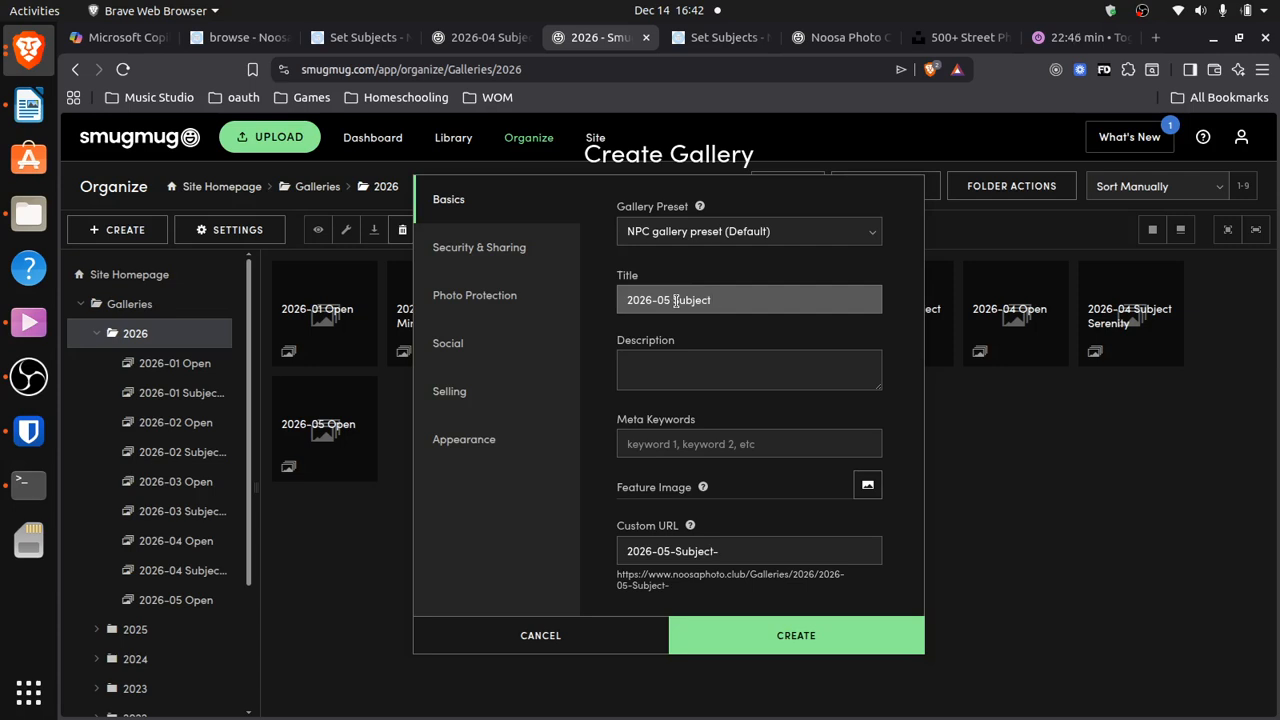
pyautogui.write('Hands of Work')
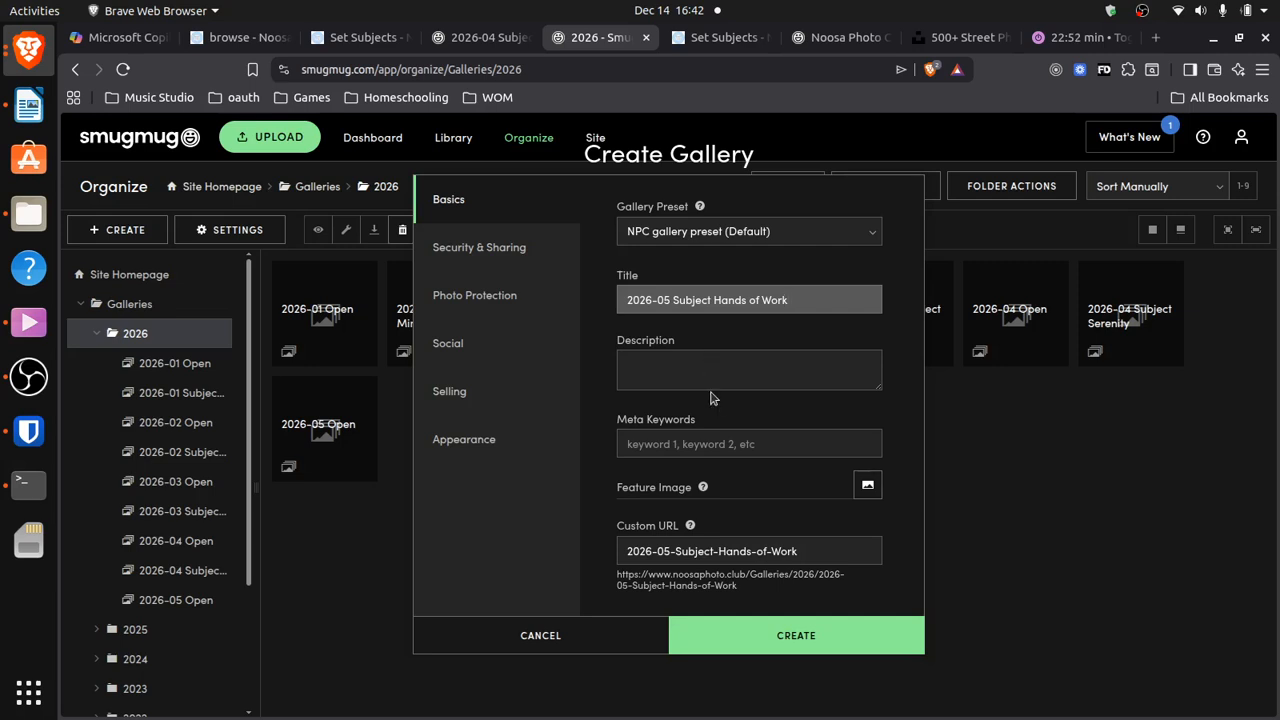
pyautogui.click(469, 256)
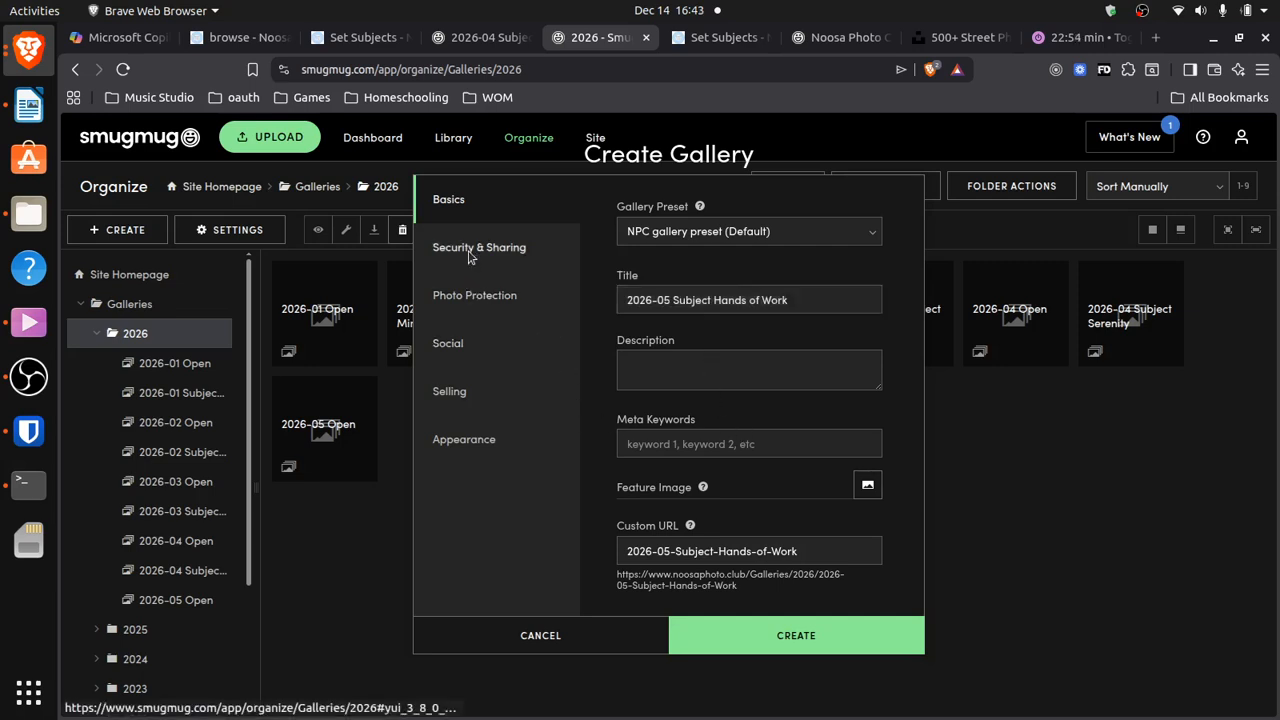
pyautogui.click(852, 214)
# Set visibility to Public (Anyone) and enter a hands-of-work guest upload key
pyautogui.click(845, 230)
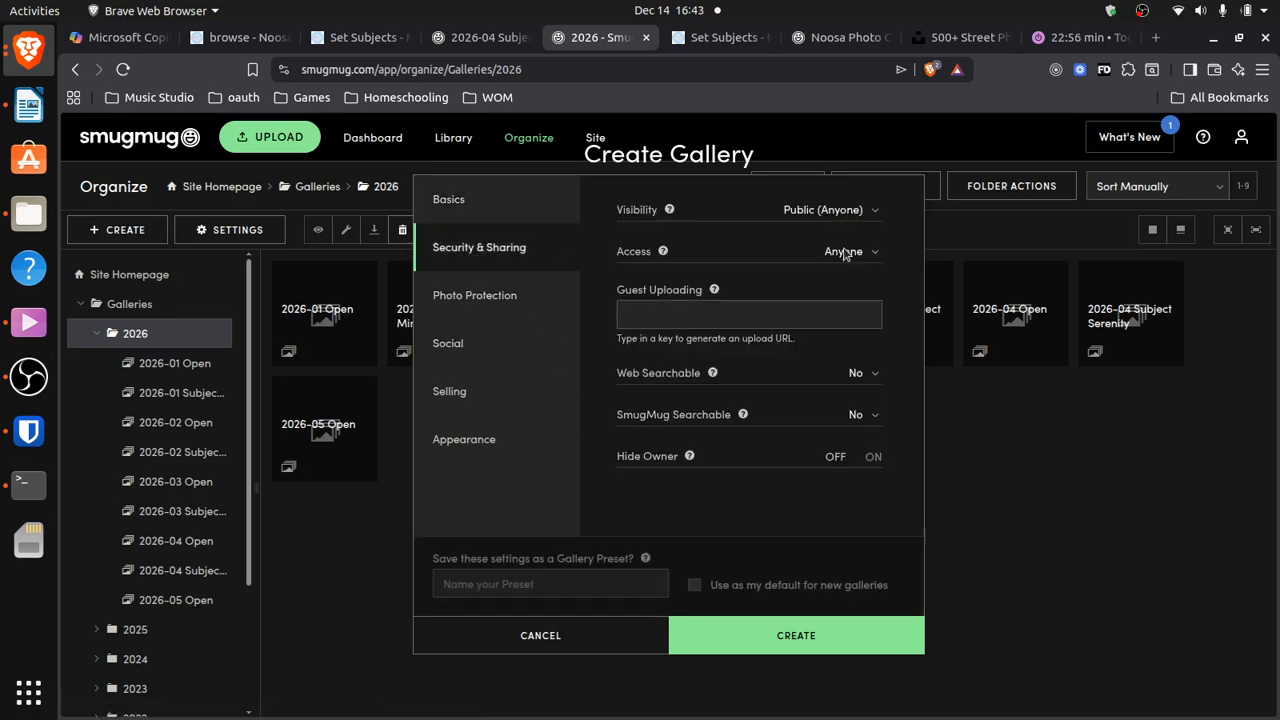
pyautogui.click(659, 312)
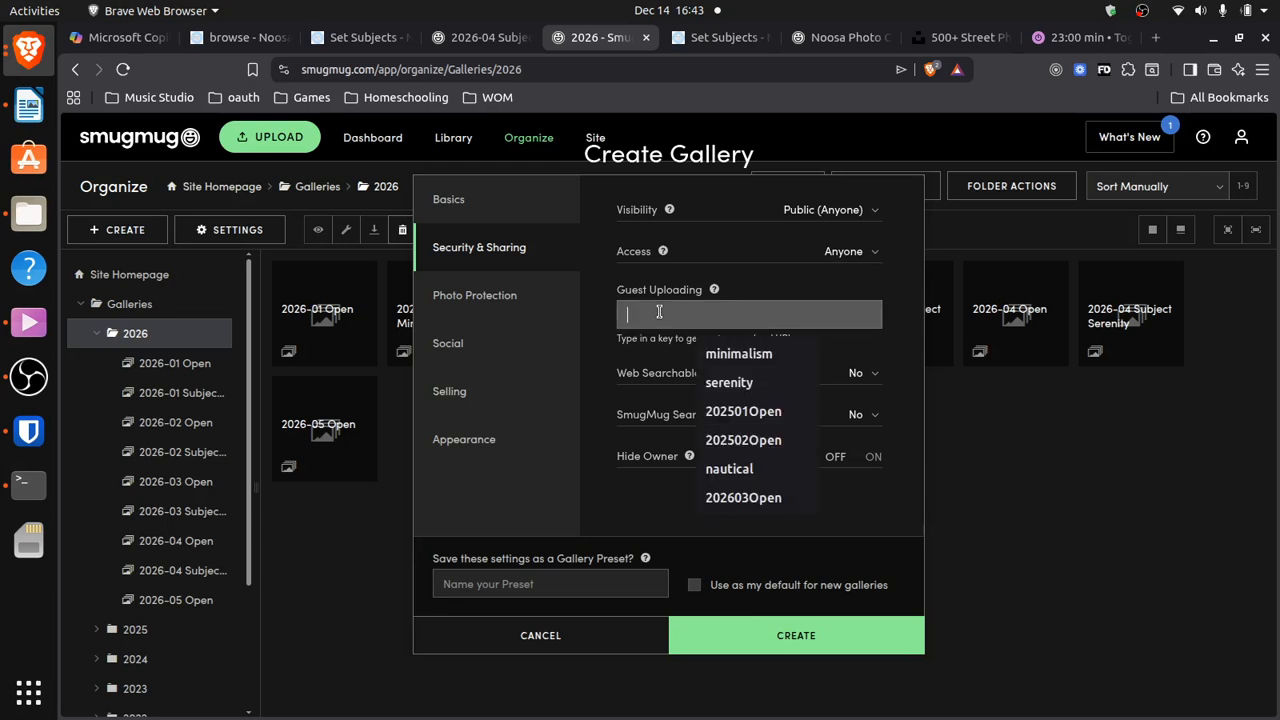
pyautogui.write('hanbdsofwork')
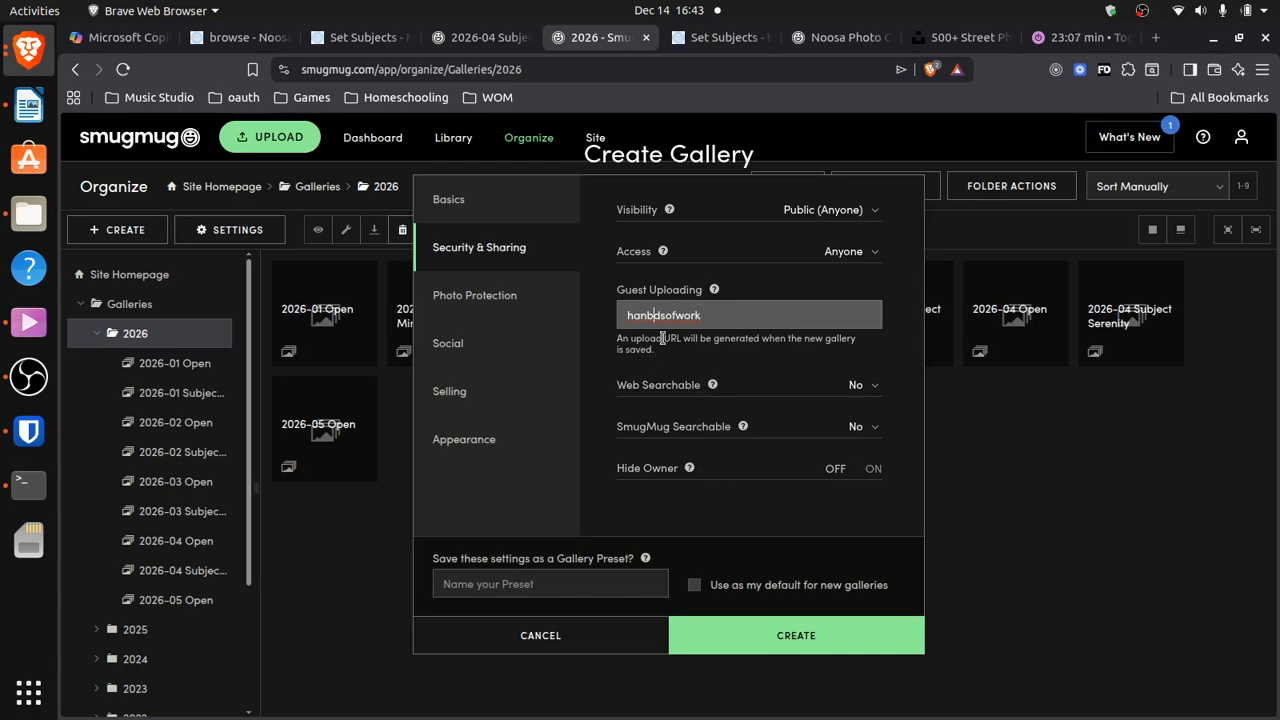
pyautogui.press('BackSpace')
pyautogui.write('n')
pyautogui.click(492, 299)
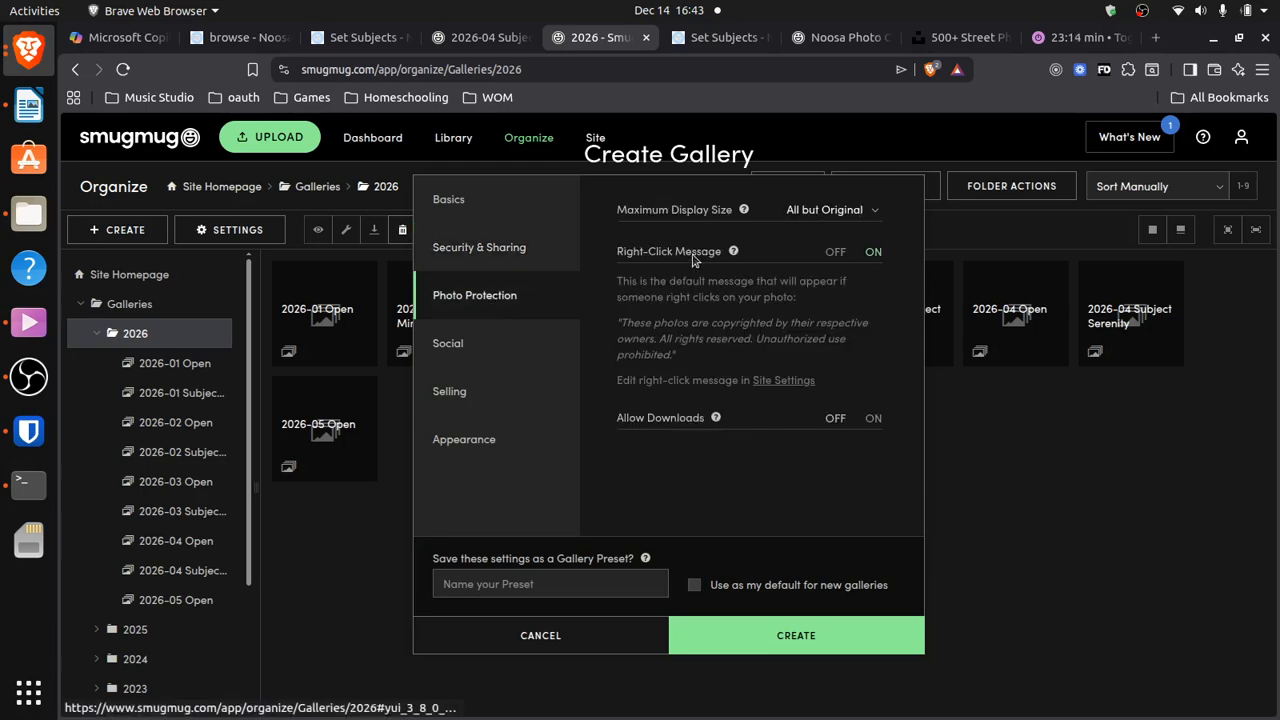
# Allow downloads with the saved download password, review the remaining tabs, and create the gallery
pyautogui.click(874, 420)
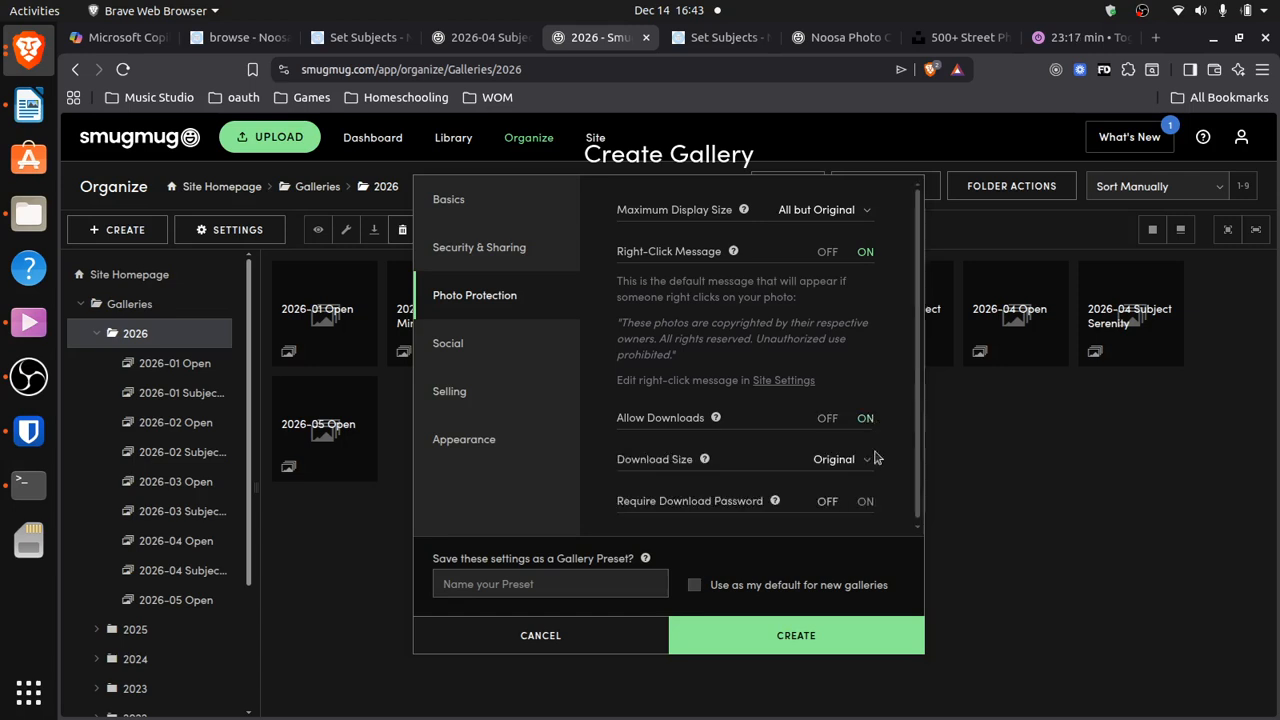
pyautogui.click(872, 503)
pyautogui.click(848, 497)
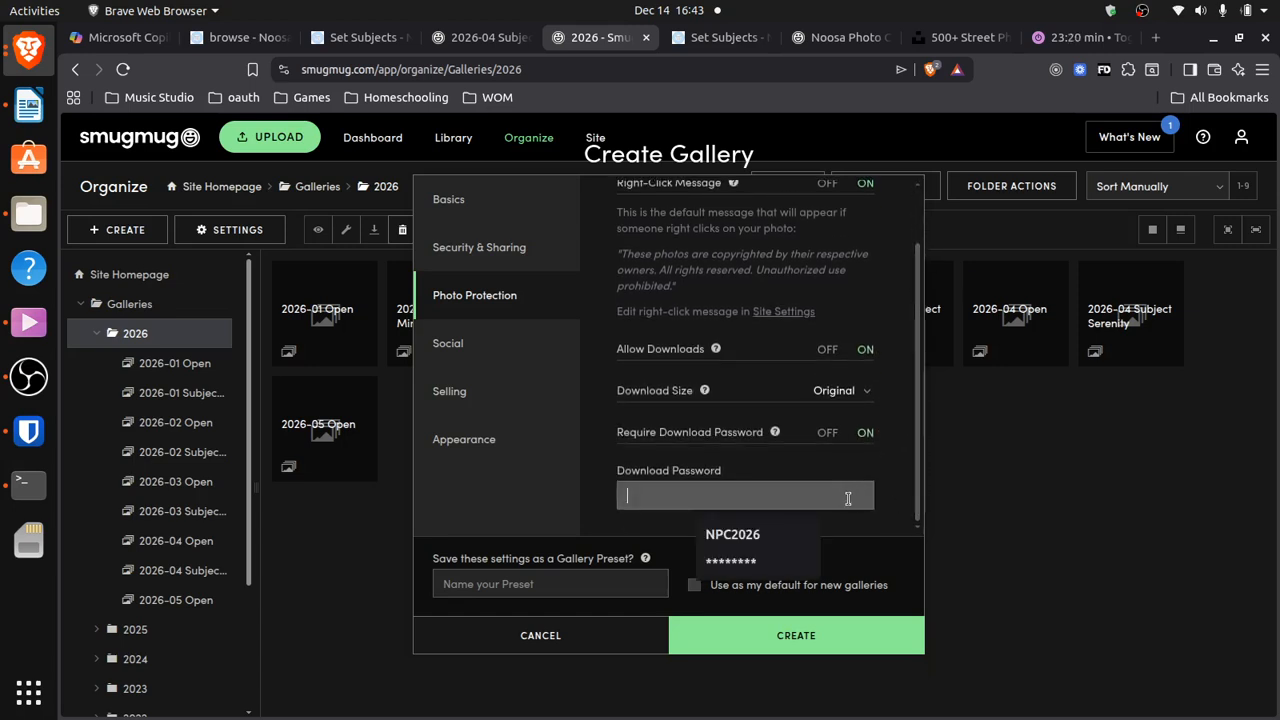
pyautogui.click(757, 540)
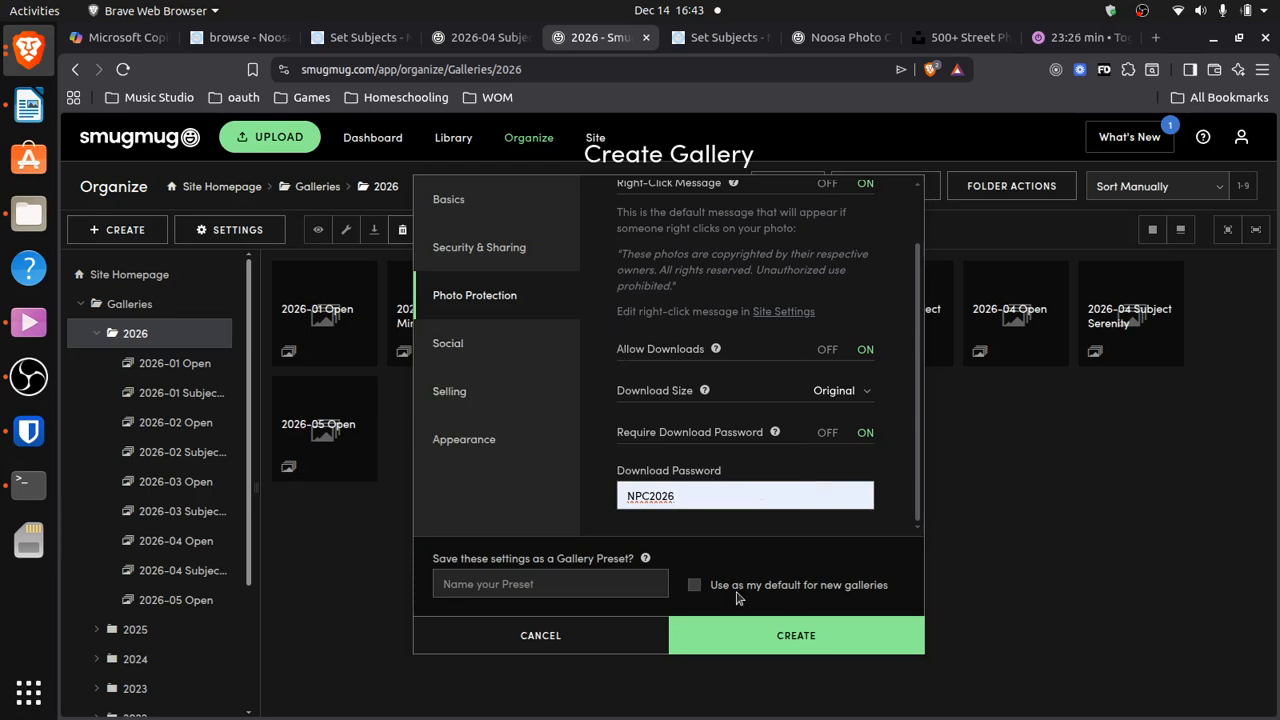
pyautogui.click(477, 352)
pyautogui.click(469, 403)
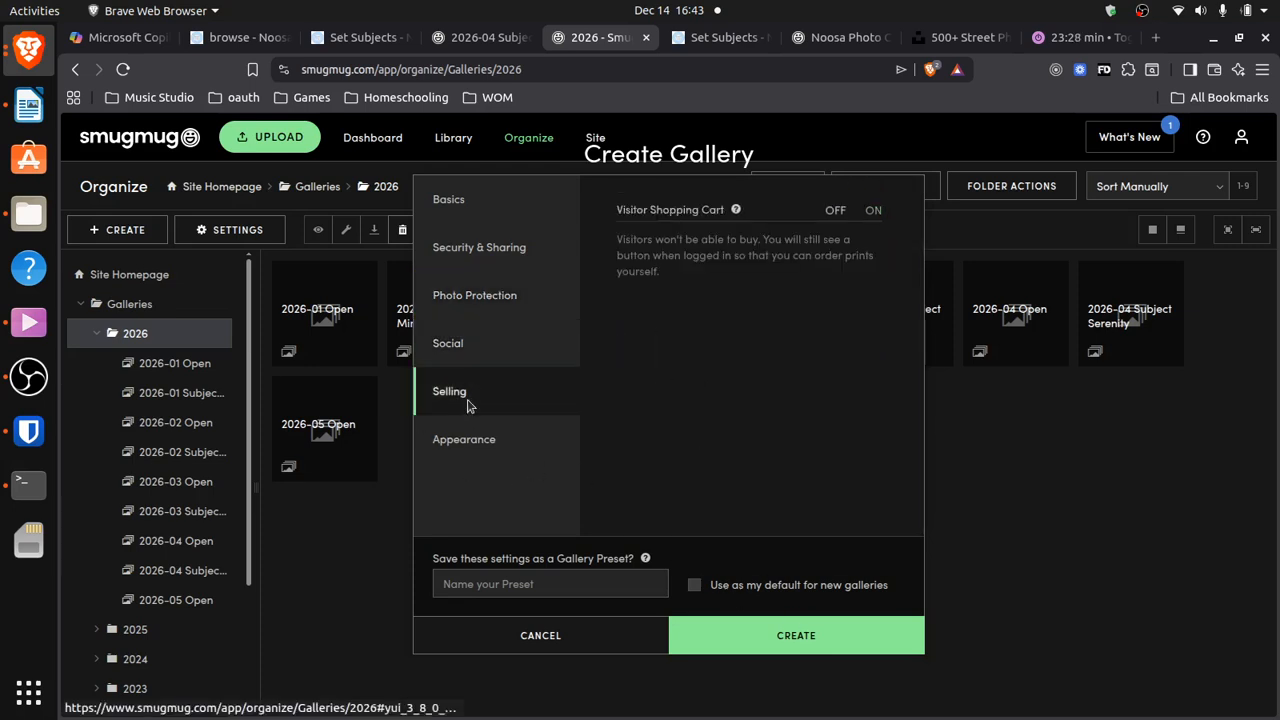
pyautogui.click(472, 441)
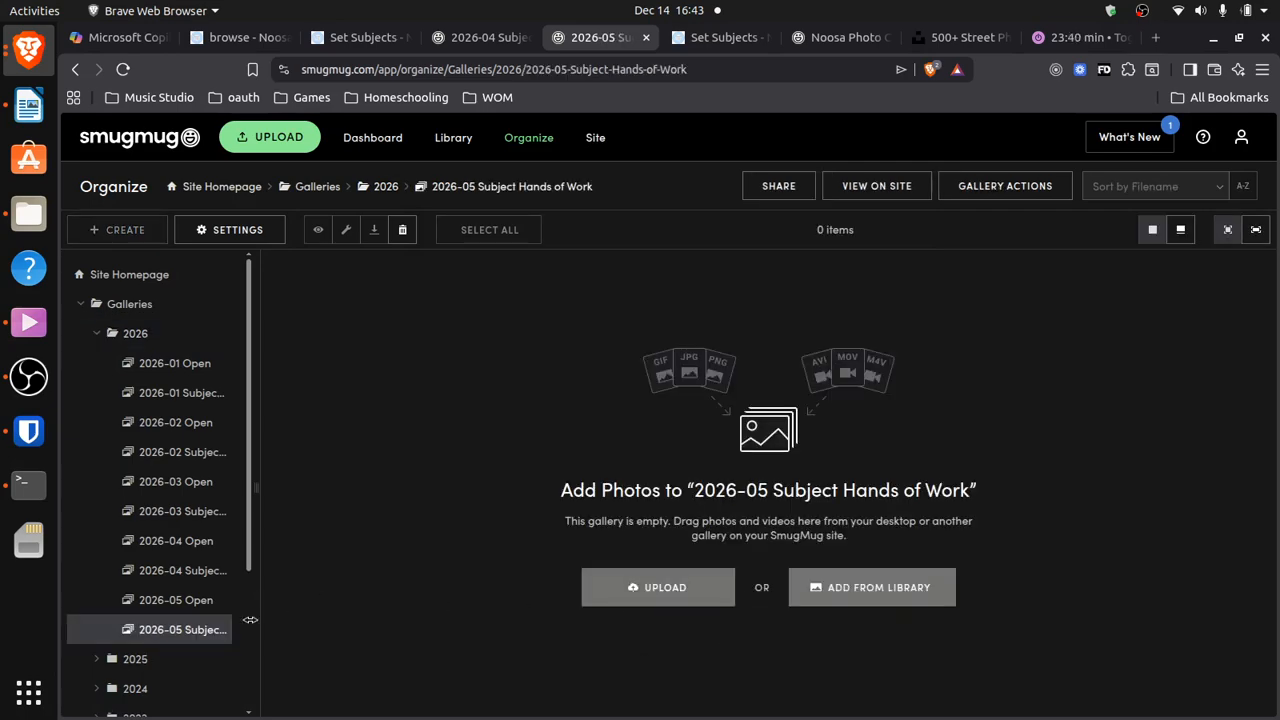
pyautogui.click(137, 333)
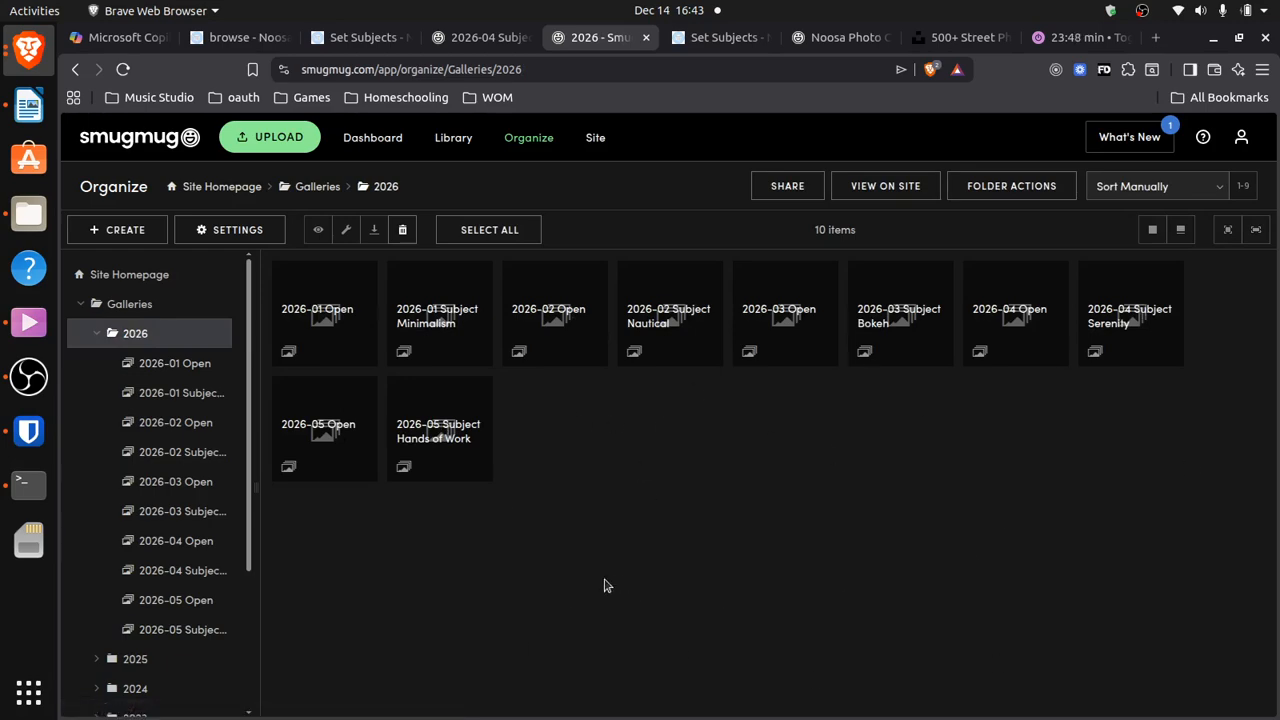
pyautogui.click(440, 428)
pyautogui.click(186, 629)
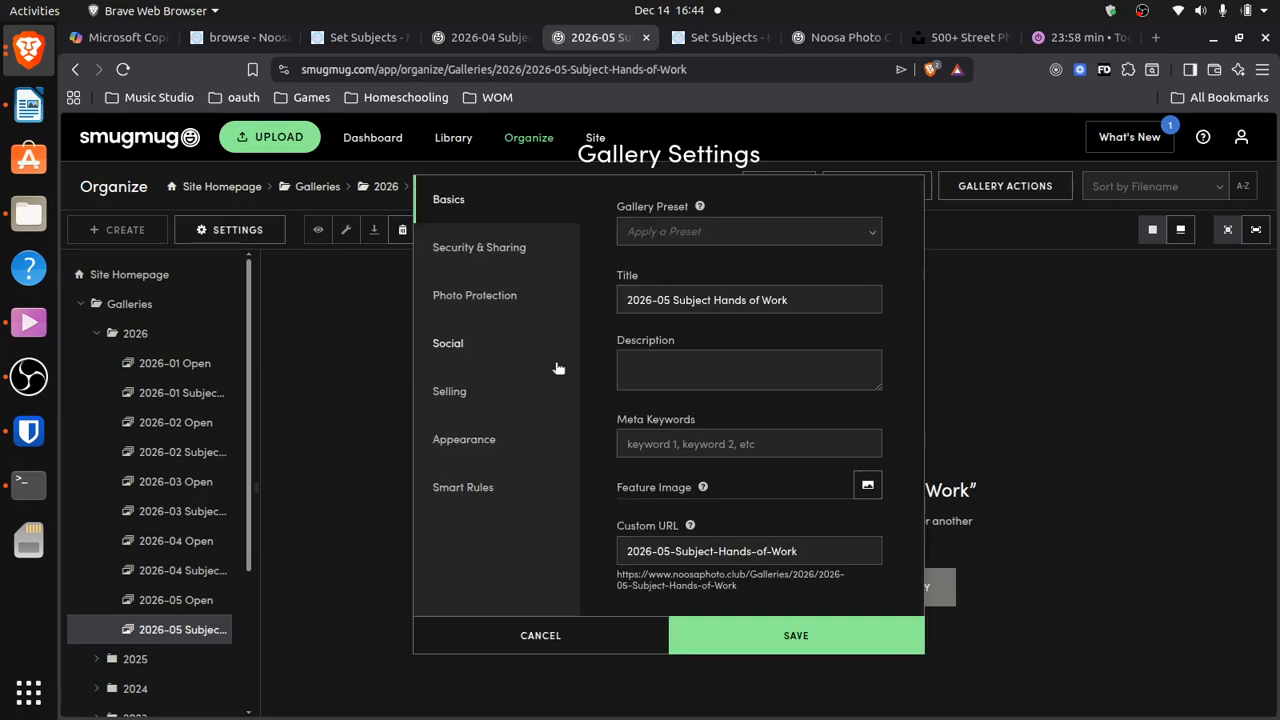
# Copy the Hands of Work guest upload URL from Security & Sharing, then return to Set Subjects
pyautogui.click(481, 250)
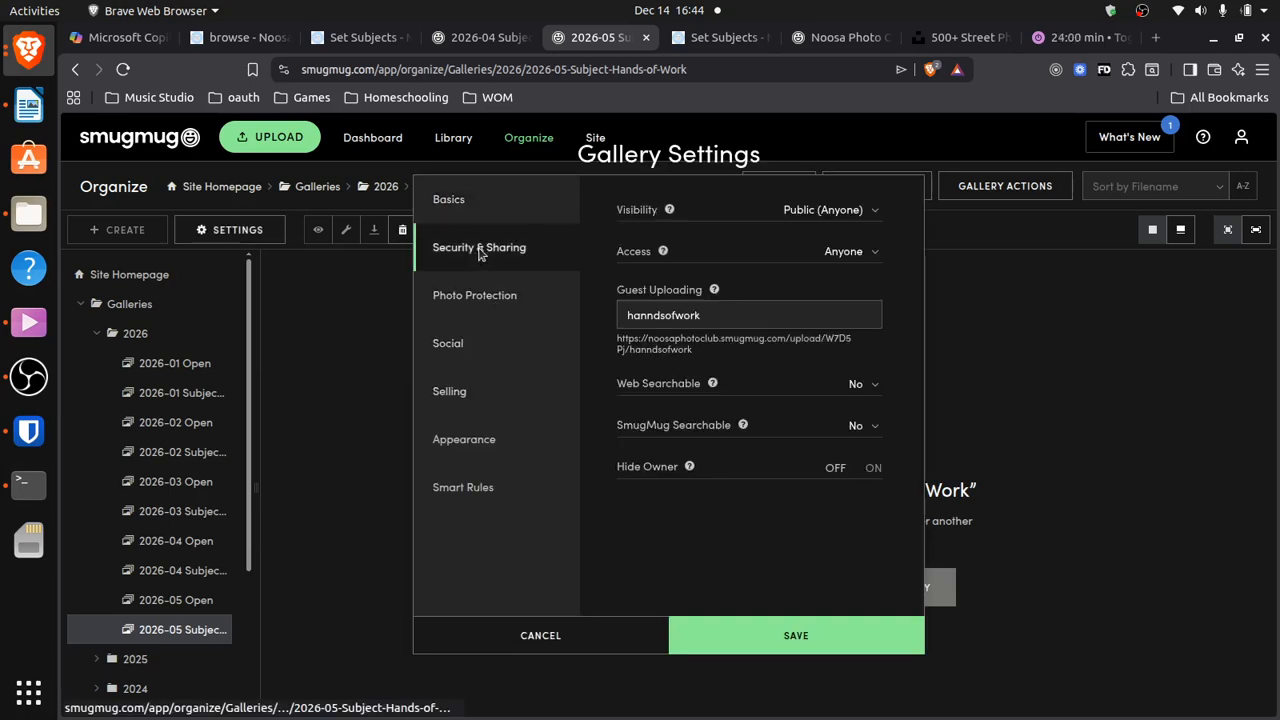
pyautogui.click(674, 346)
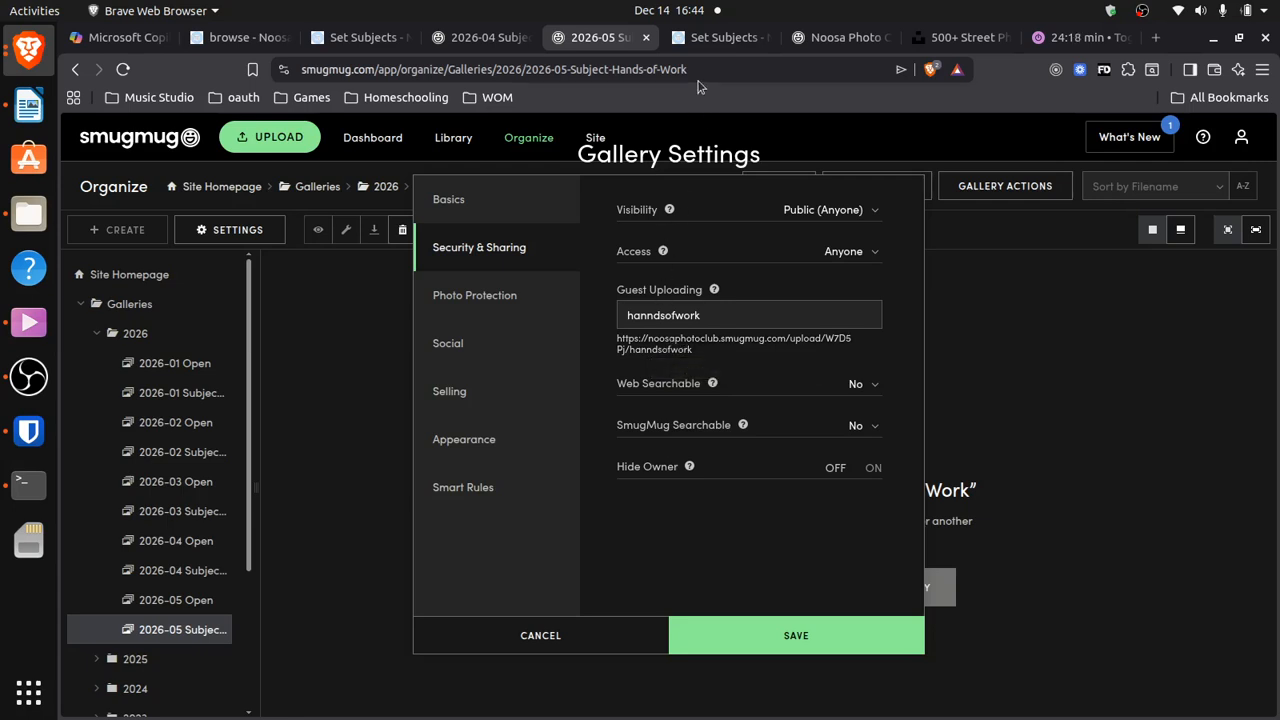
pyautogui.click(711, 40)
pyautogui.moveTo(766, 345)
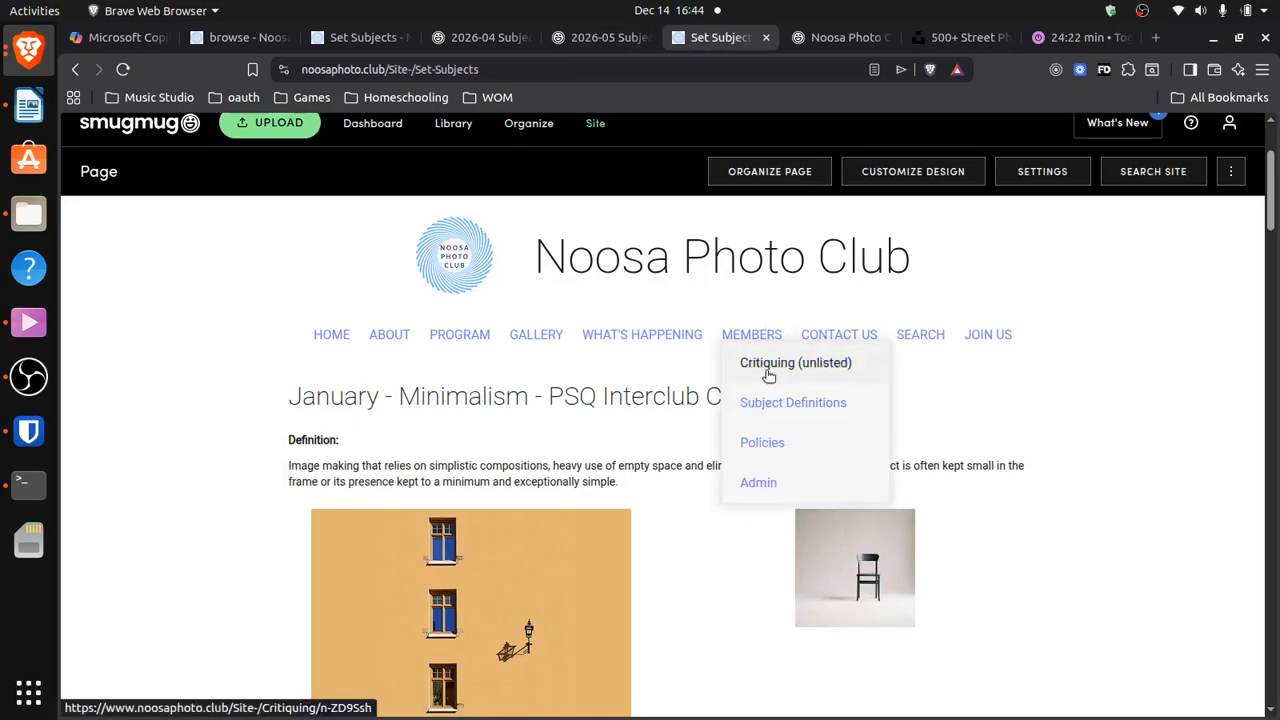
# Open MEMBERS > Critiquing, scroll to Image Entries and accept I AGREE to reach Critiquing Galleries
pyautogui.click(763, 370)
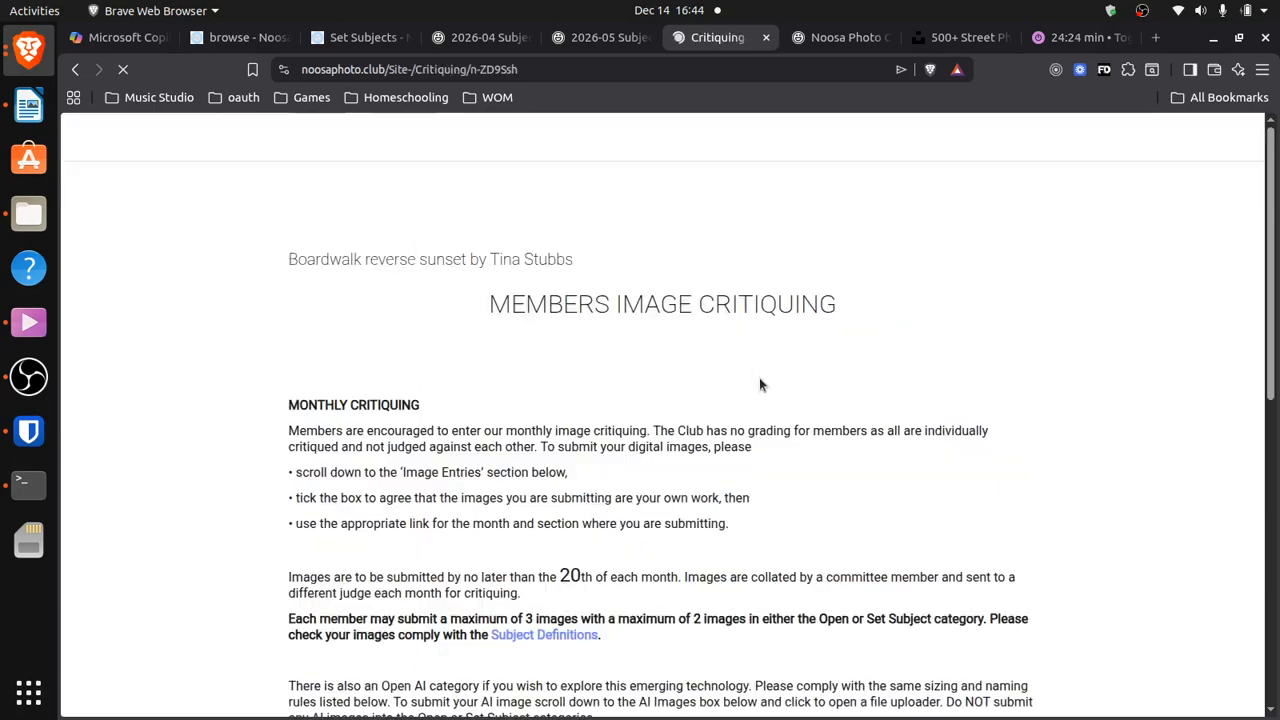
pyautogui.scroll(-10, 1274, 277)
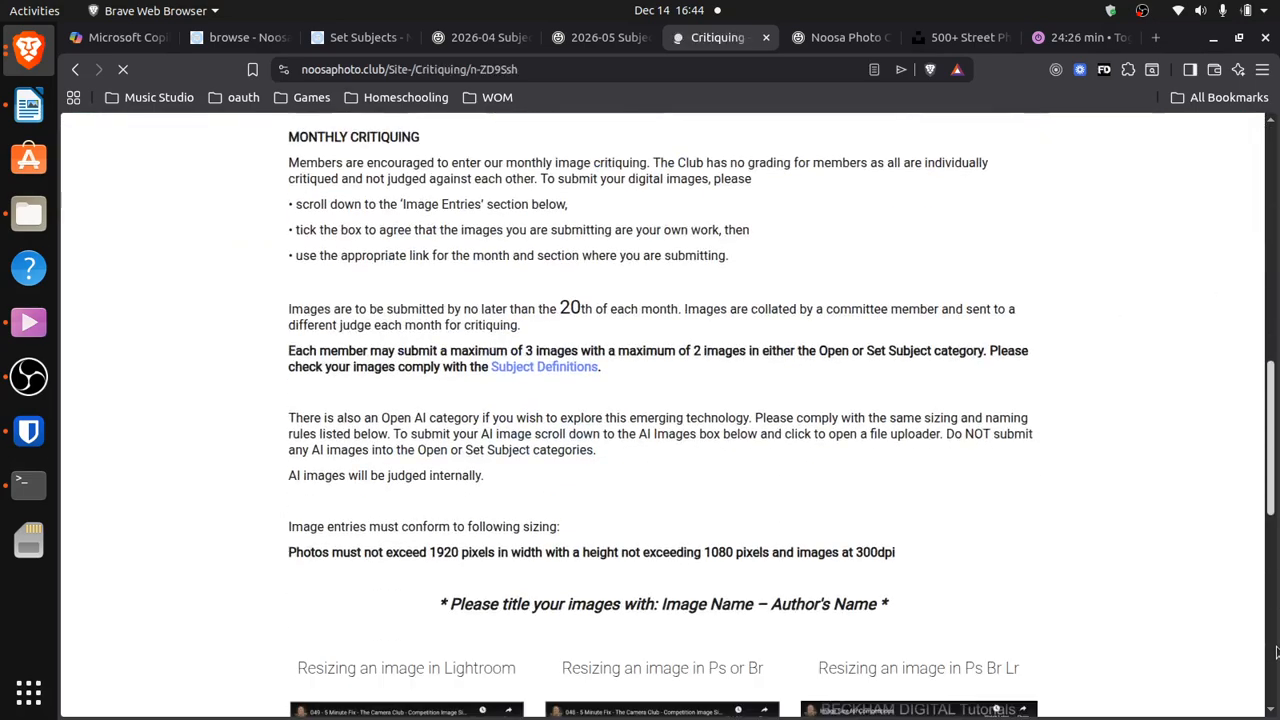
pyautogui.moveTo(1274, 591); pyautogui.dragTo(1274, 587)
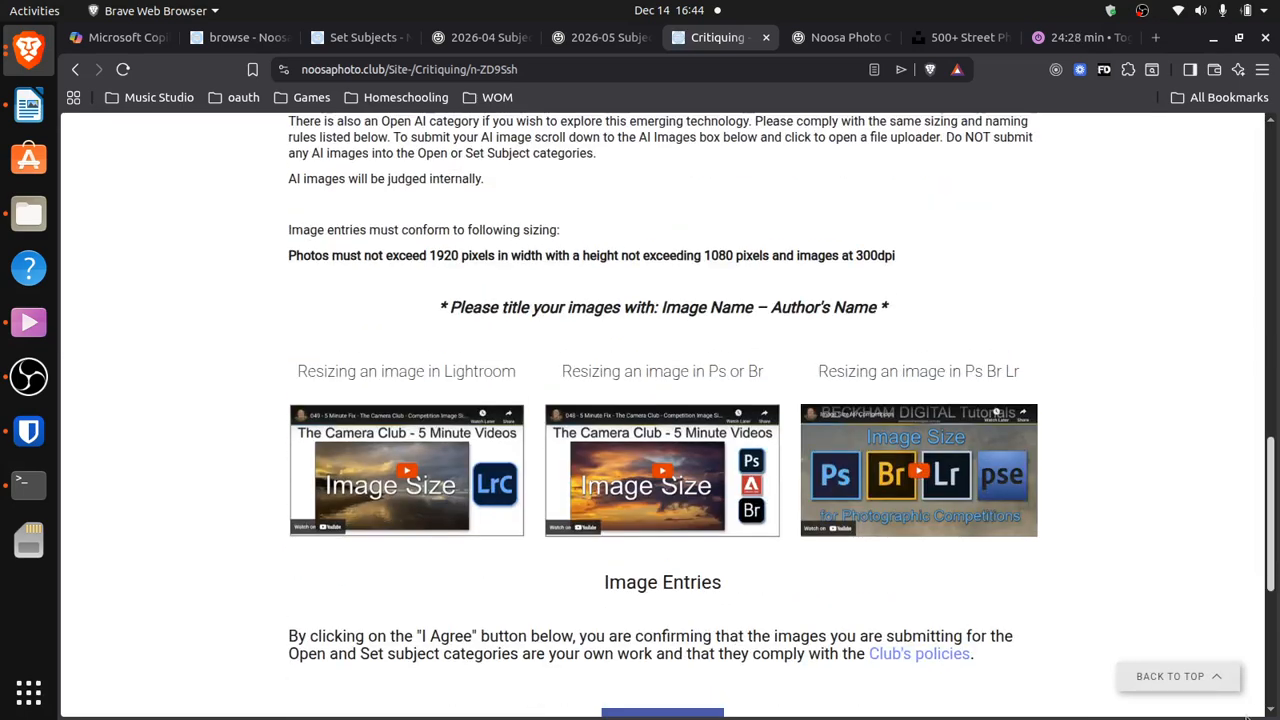
pyautogui.scroll(-3, 1266, 500)
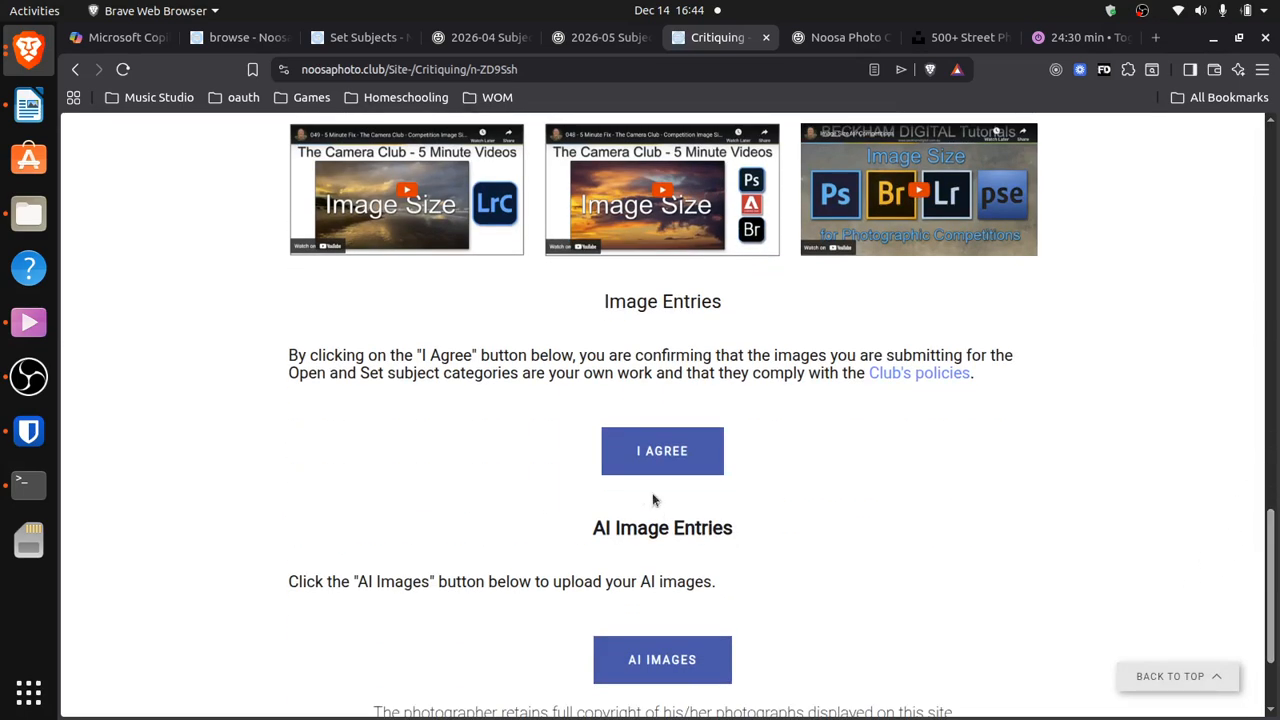
pyautogui.click(660, 455)
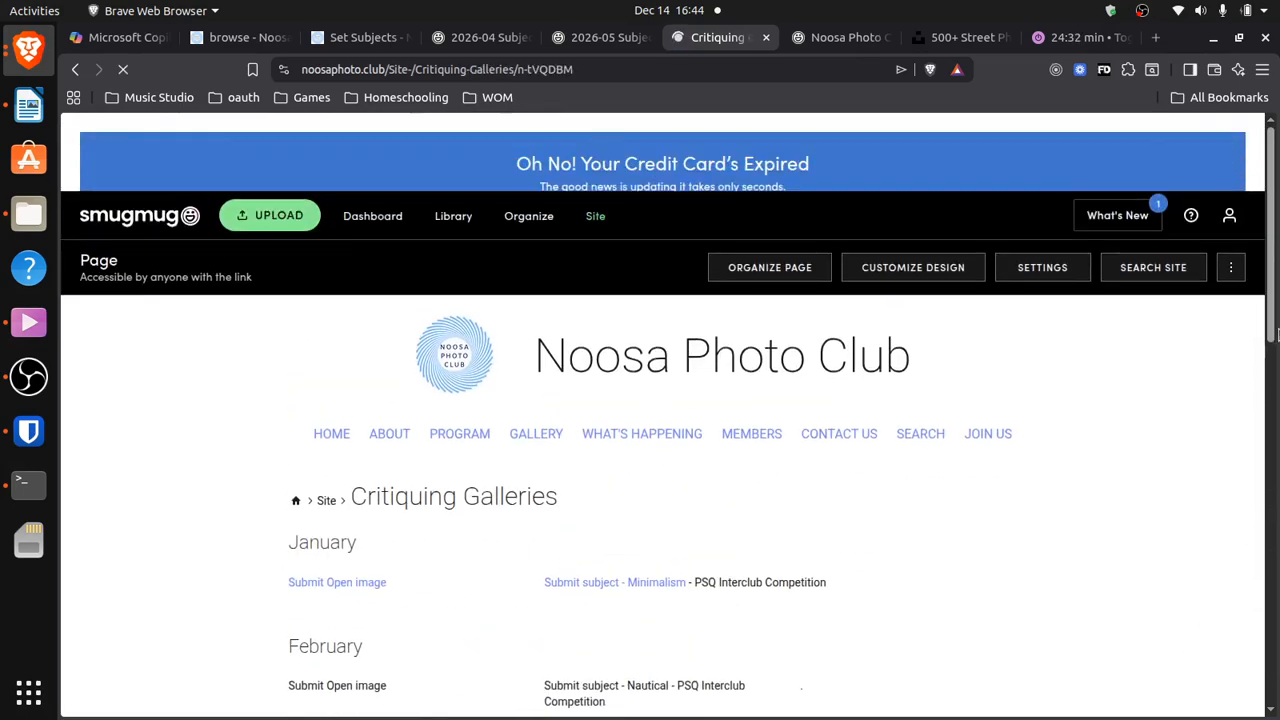
pyautogui.moveTo(1272, 203); pyautogui.dragTo(1272, 366)
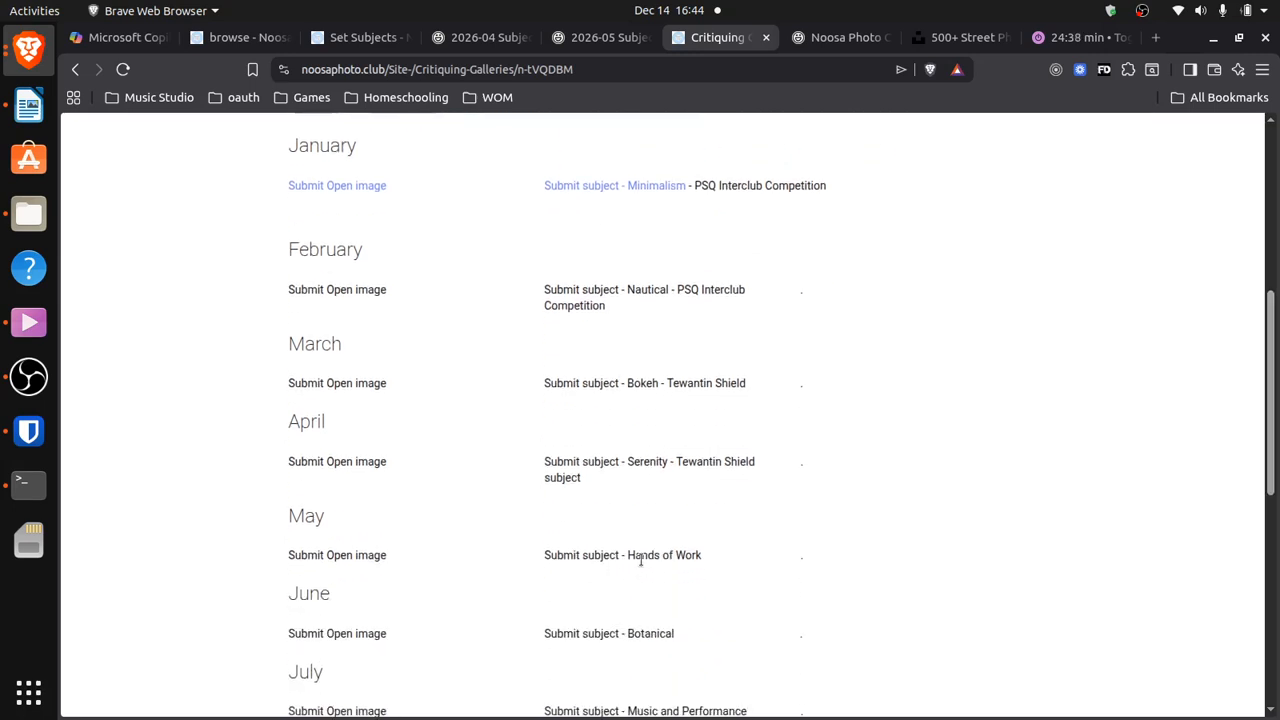
pyautogui.scroll(-1, 1240, 402)
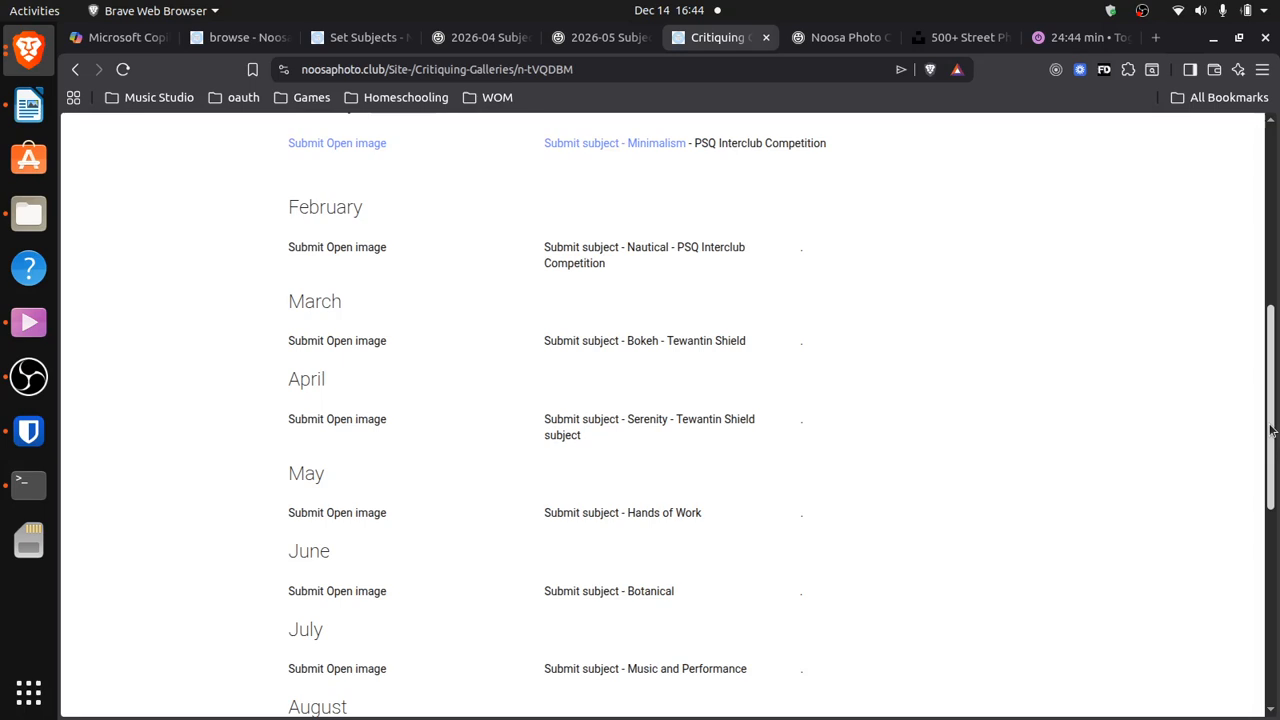
pyautogui.scroll(6, 1265, 428)
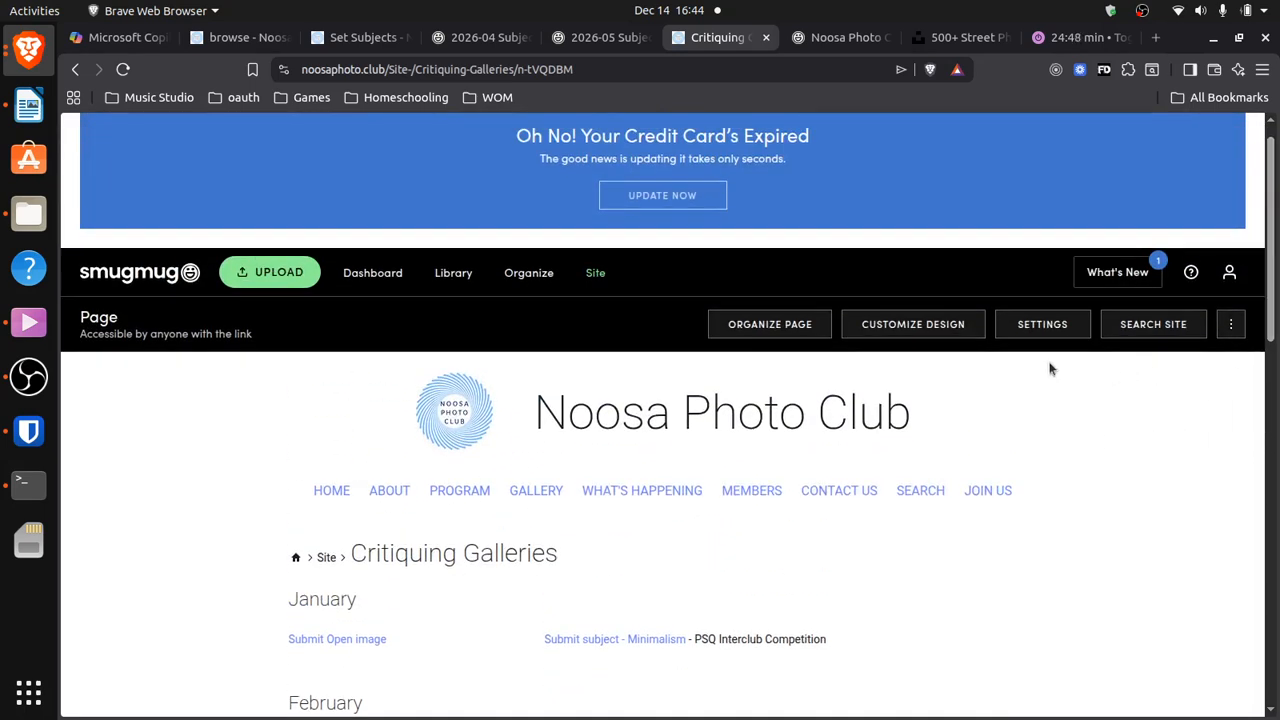
# In Customize Design, edit May's 'Submit subject - Hands of Work' text block
pyautogui.click(913, 326)
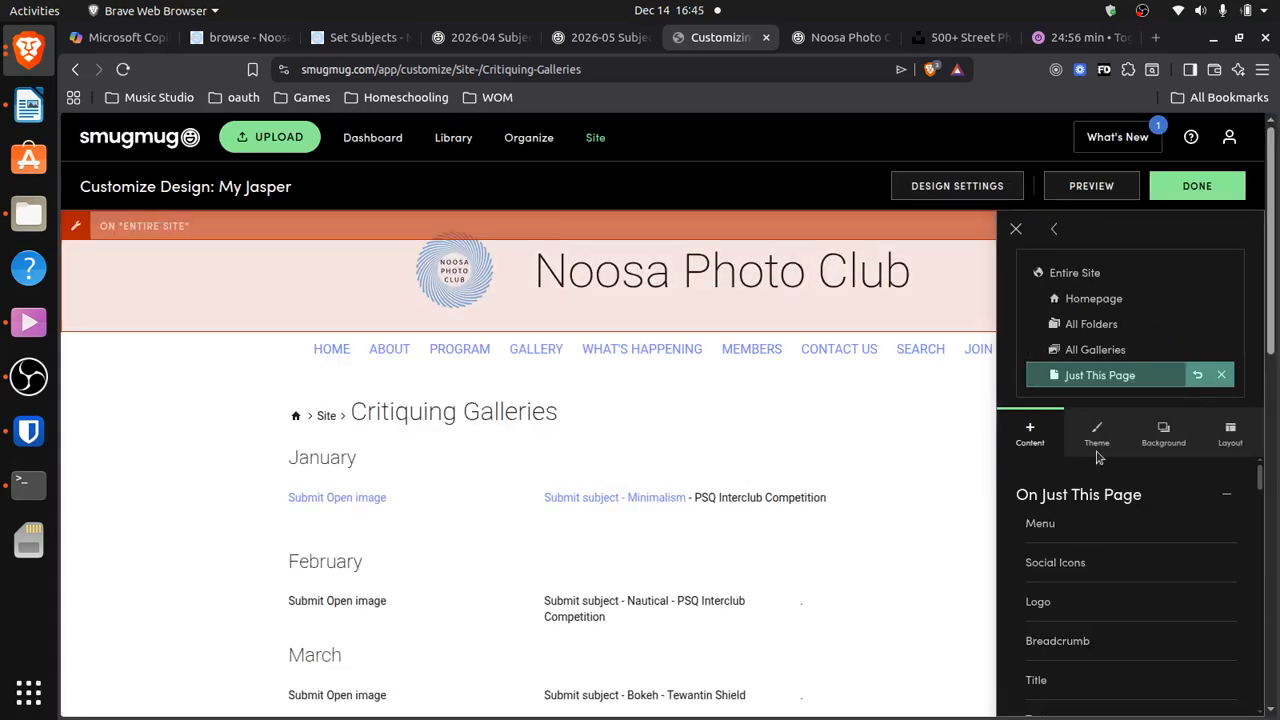
pyautogui.moveTo(1271, 243); pyautogui.dragTo(1269, 413)
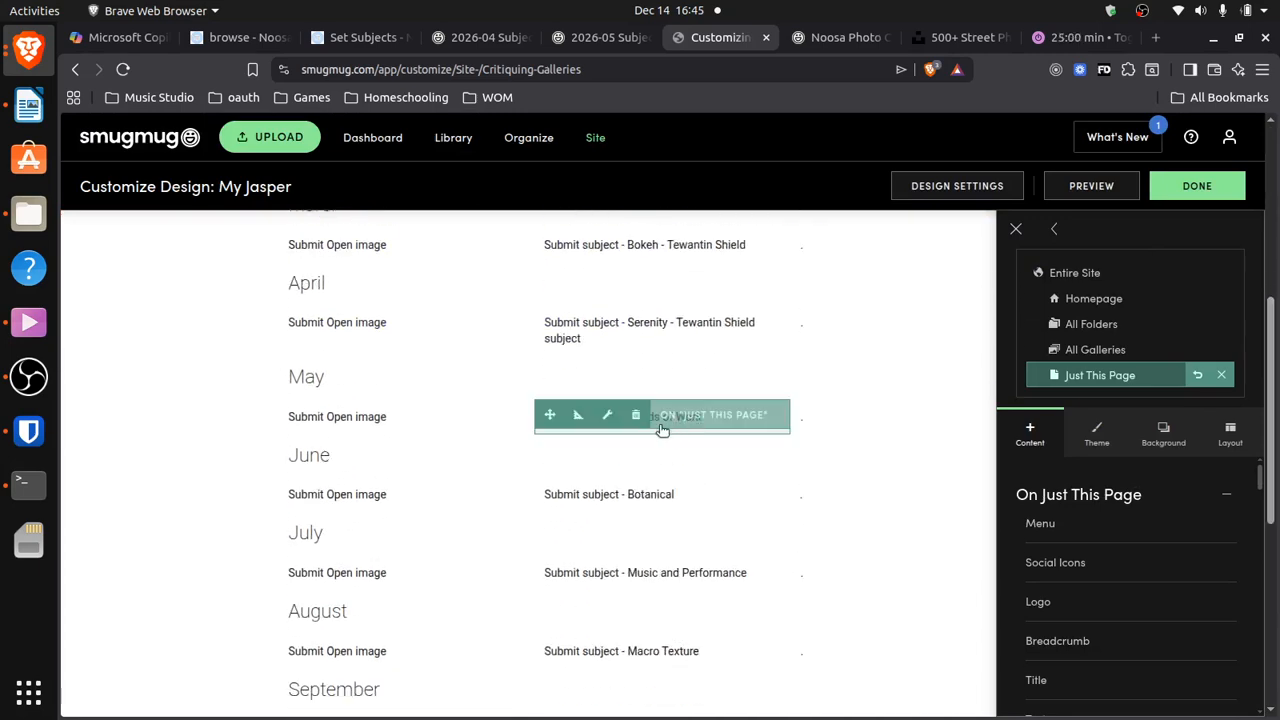
pyautogui.click(662, 432)
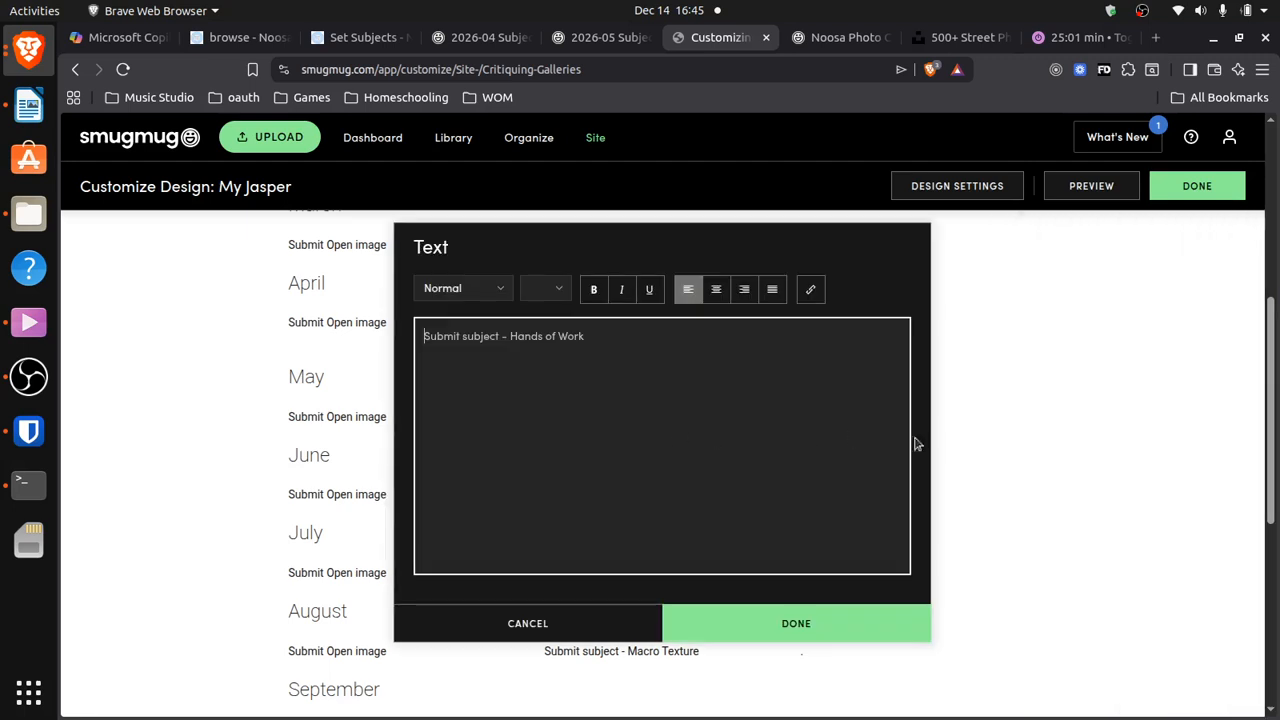
# Link the 'Submit subject - Hands of Work' line to the pasted guest upload URL and save
pyautogui.tripleClick(460, 336)
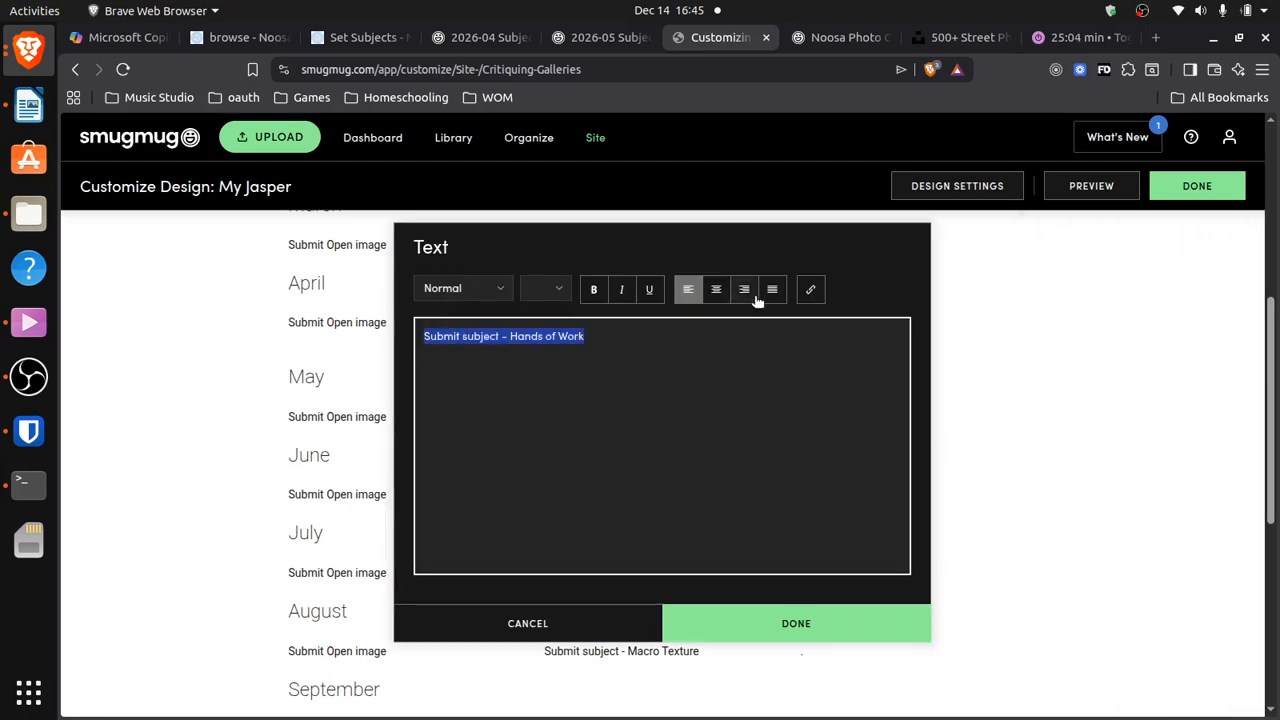
pyautogui.click(810, 289)
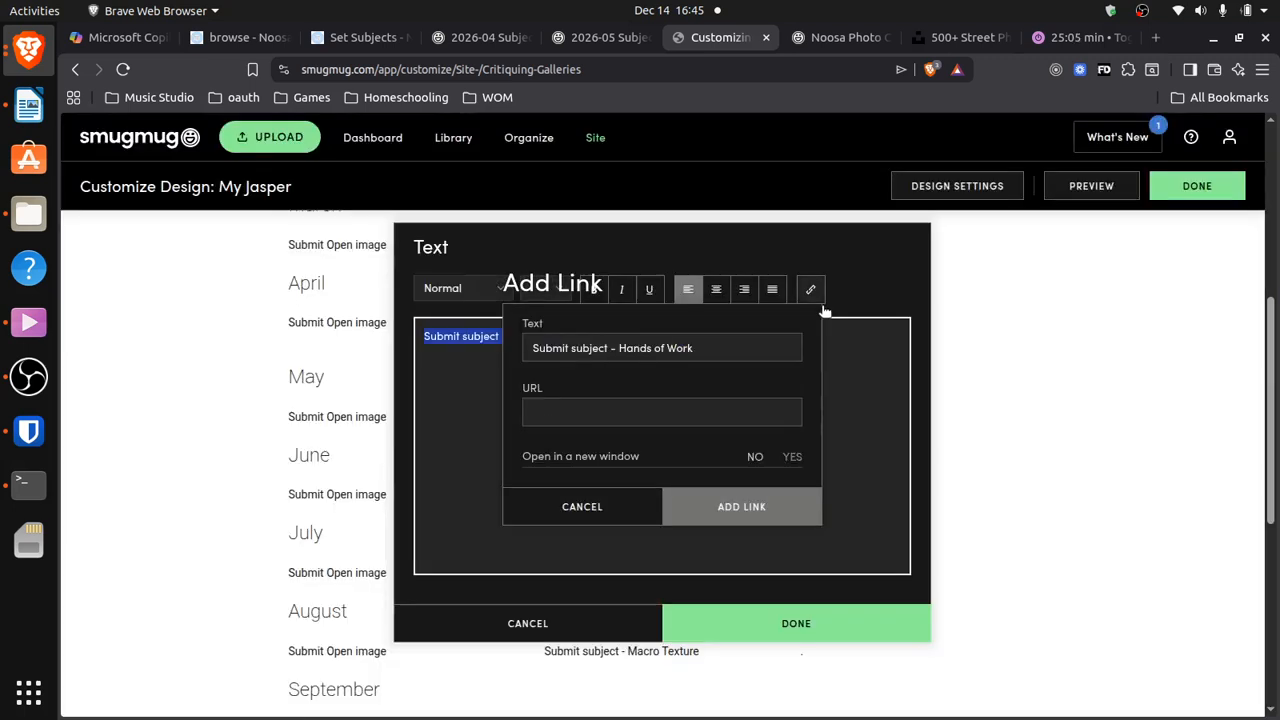
pyautogui.click(565, 416)
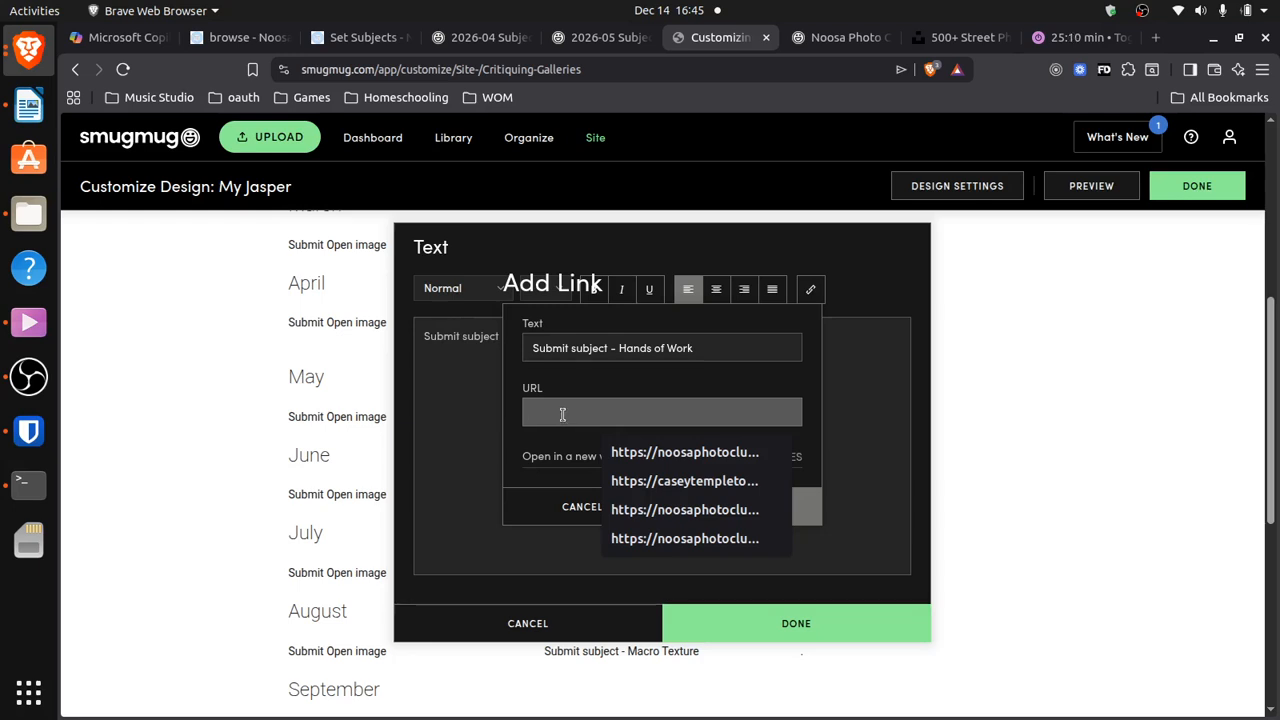
pyautogui.hotkey('ctrl', 'v')
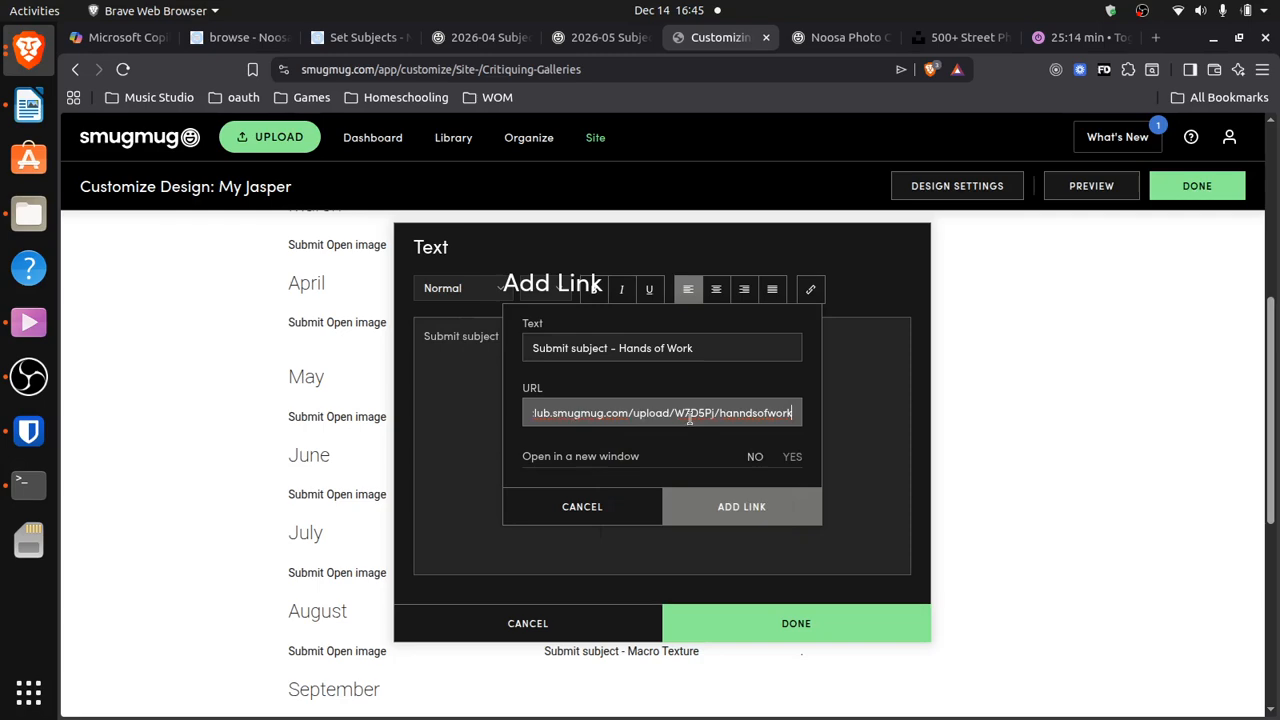
pyautogui.click(738, 509)
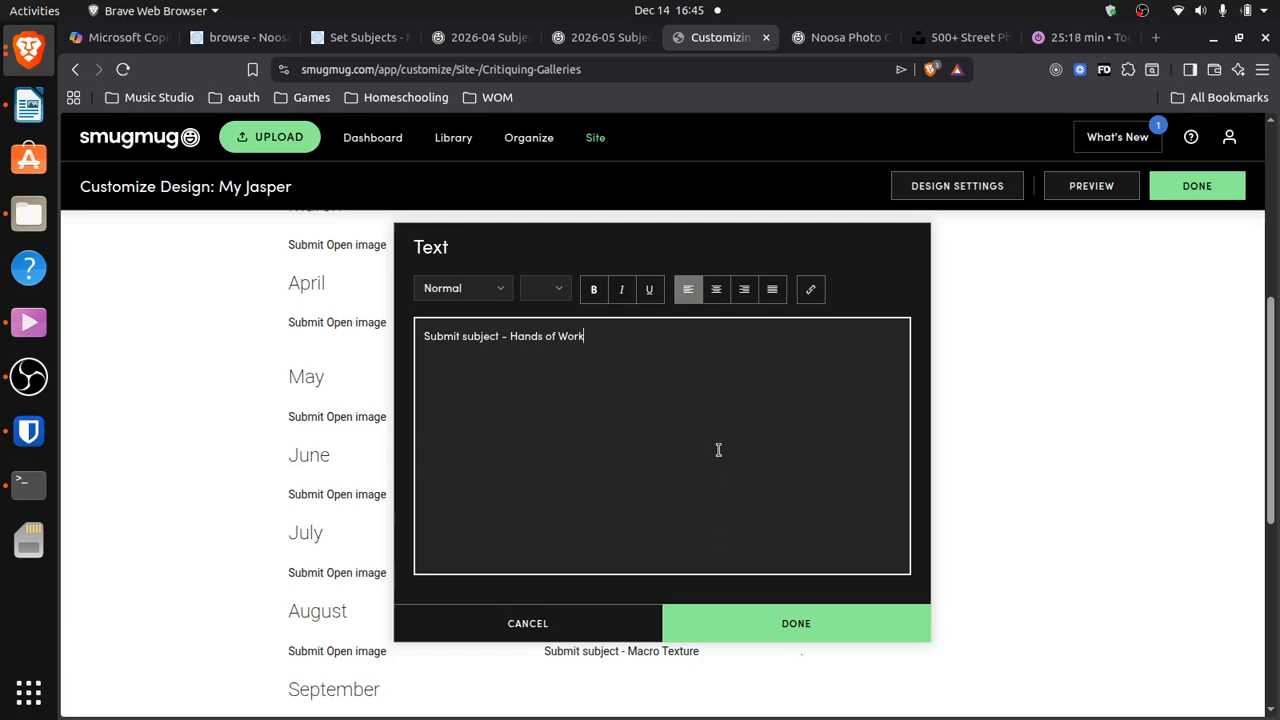
pyautogui.doubleClick(525, 338)
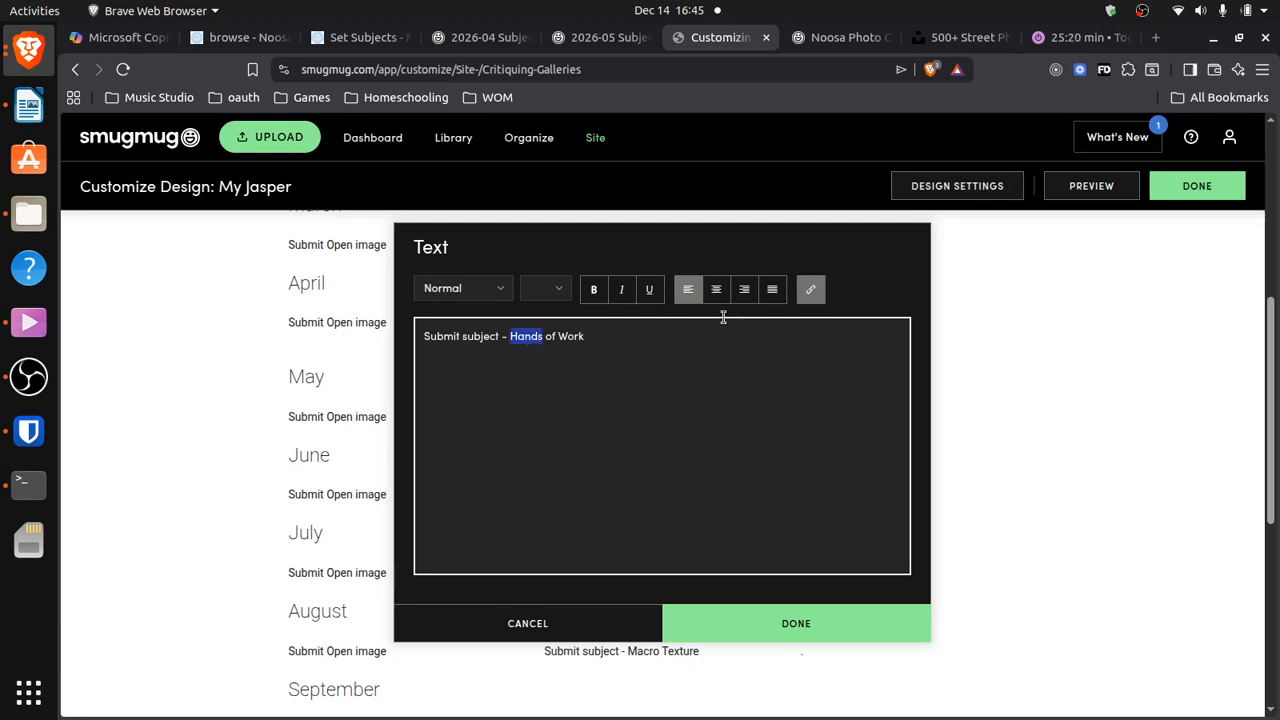
pyautogui.click(786, 623)
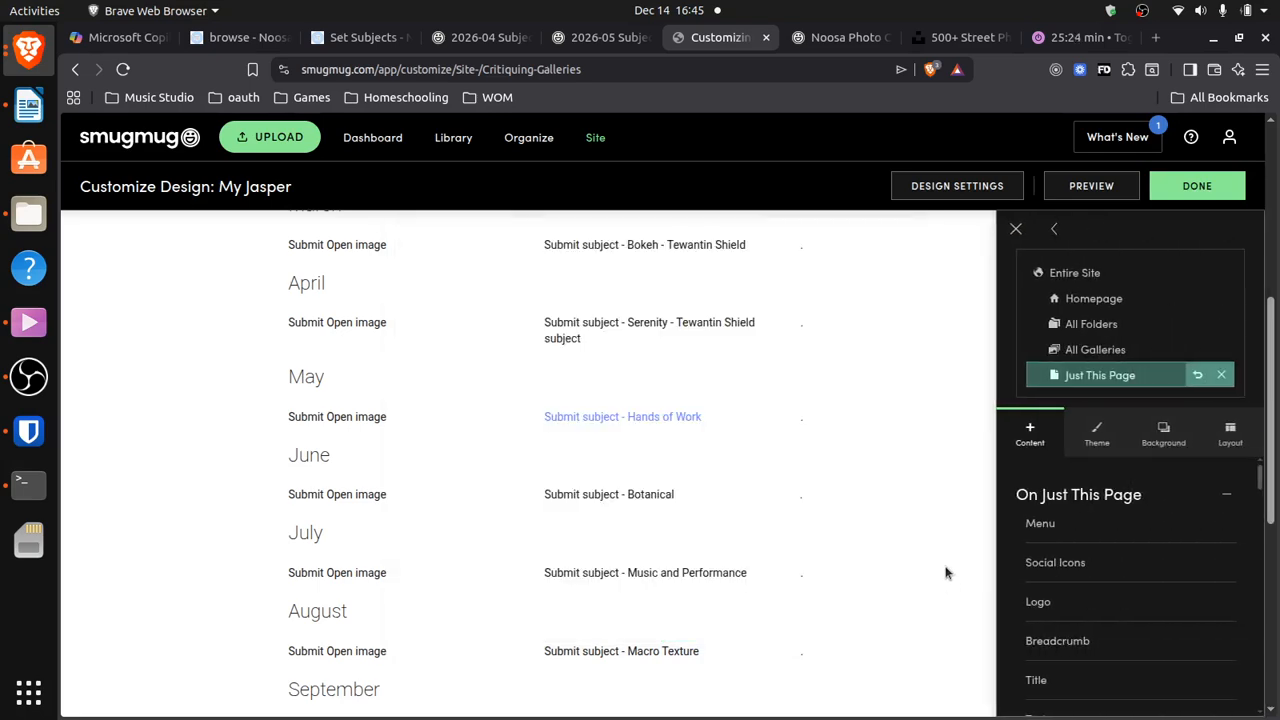
# Return to the Hands of Work gallery's Security & Sharing settings
pyautogui.moveTo(613, 419)
pyautogui.moveTo(333, 428)
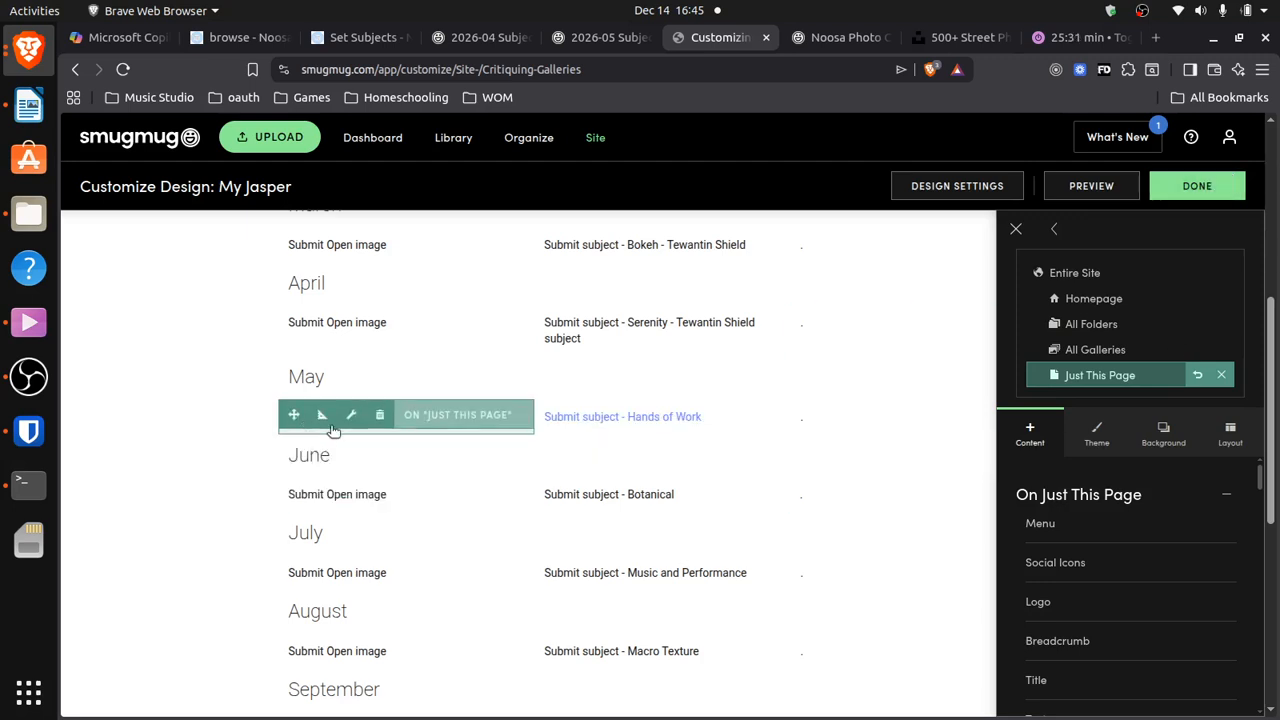
pyautogui.click(605, 38)
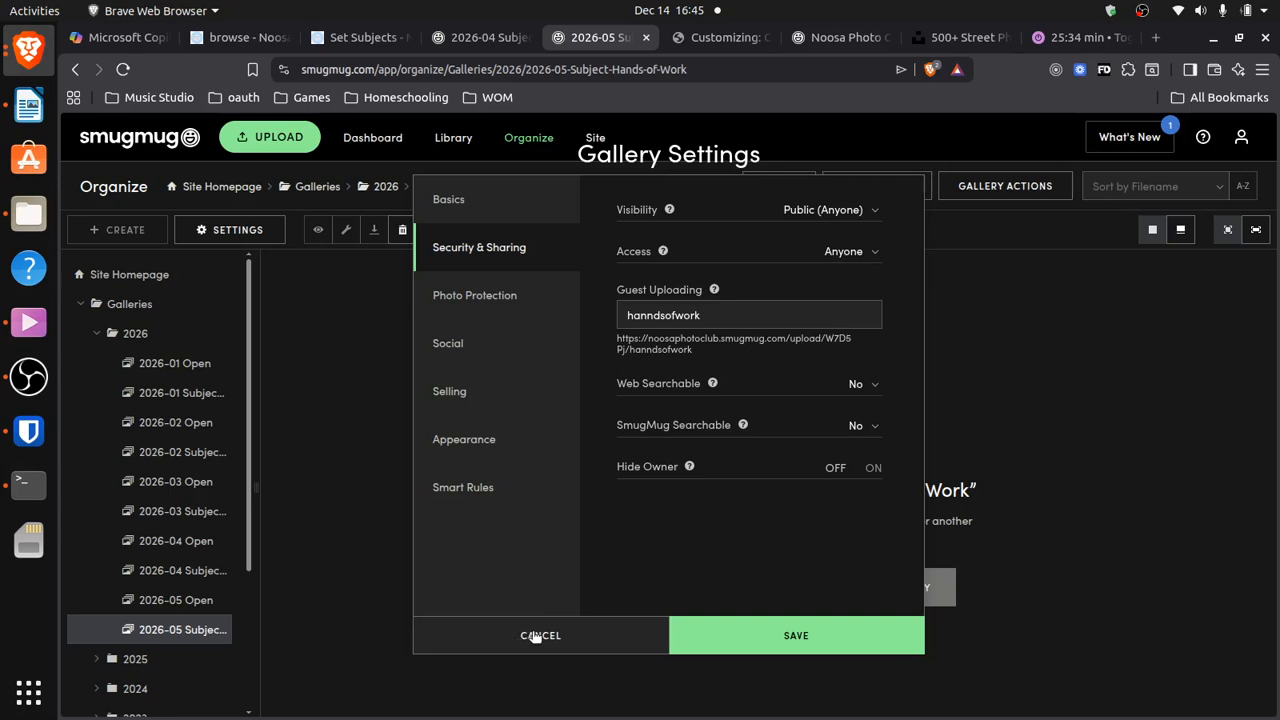
# Cancel Hands of Work settings and copy the 2026-05 Open gallery's guest upload URL
pyautogui.click(536, 636)
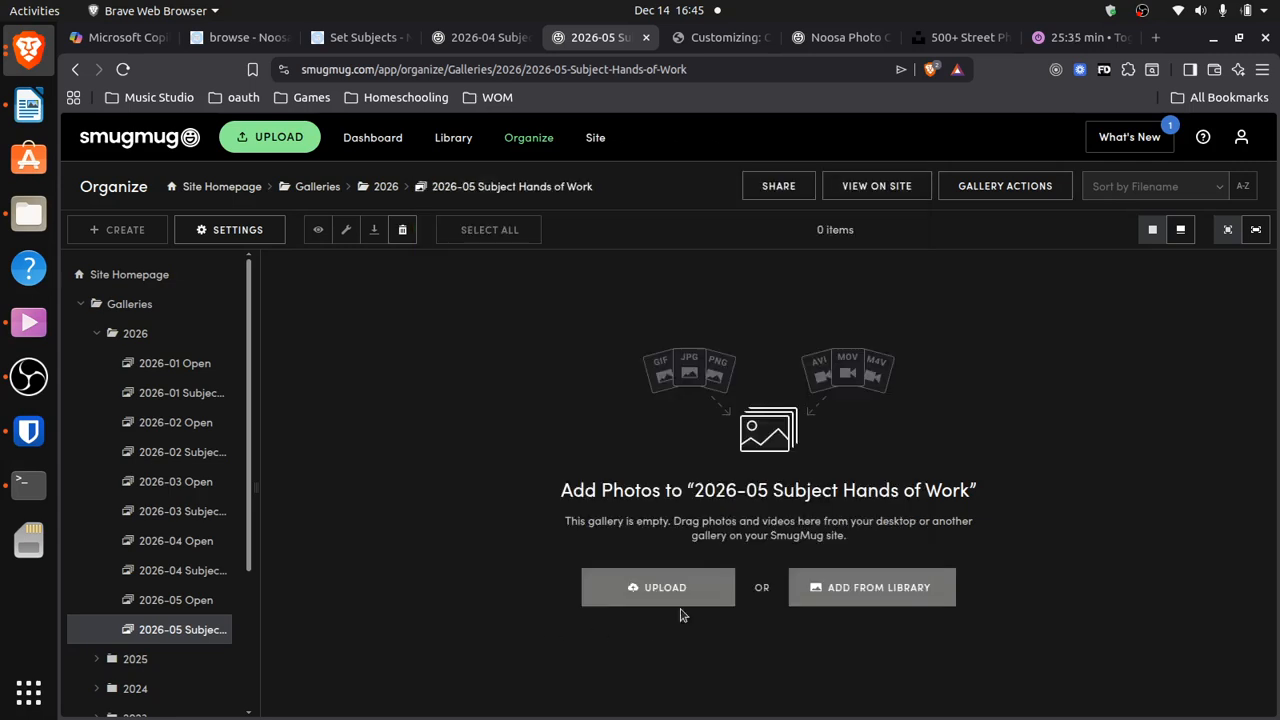
pyautogui.click(186, 612)
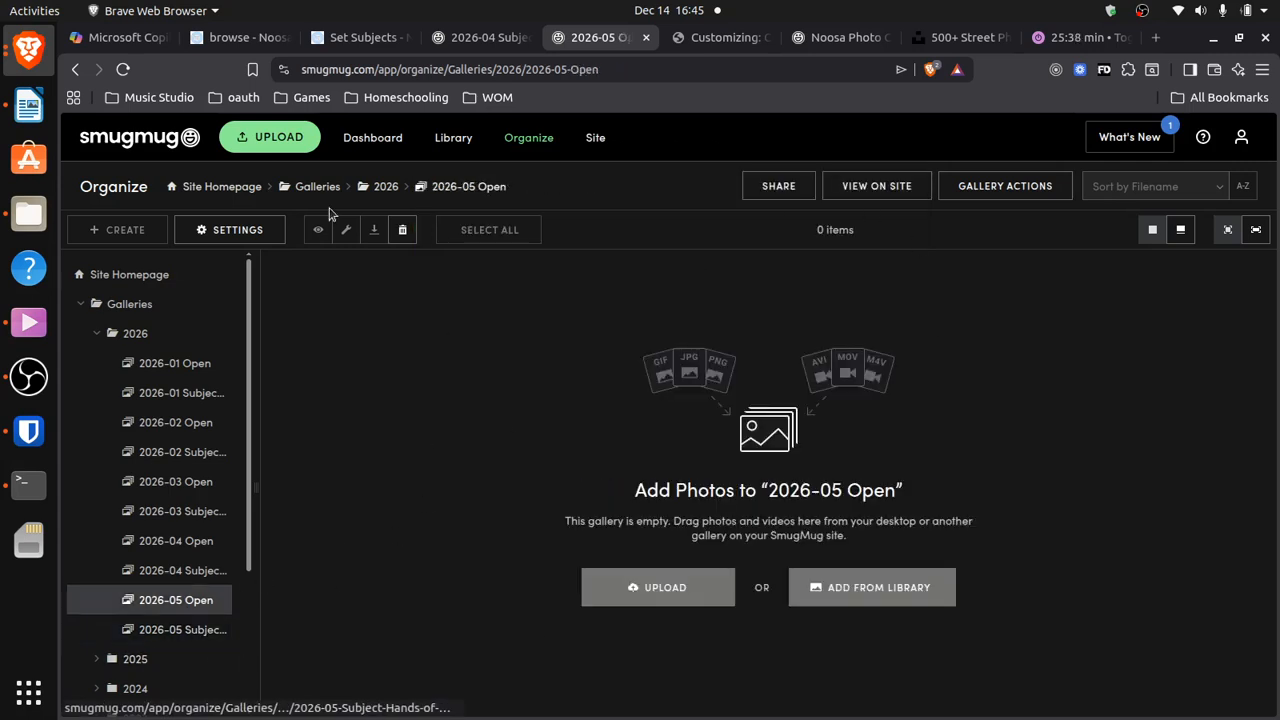
pyautogui.click(268, 236)
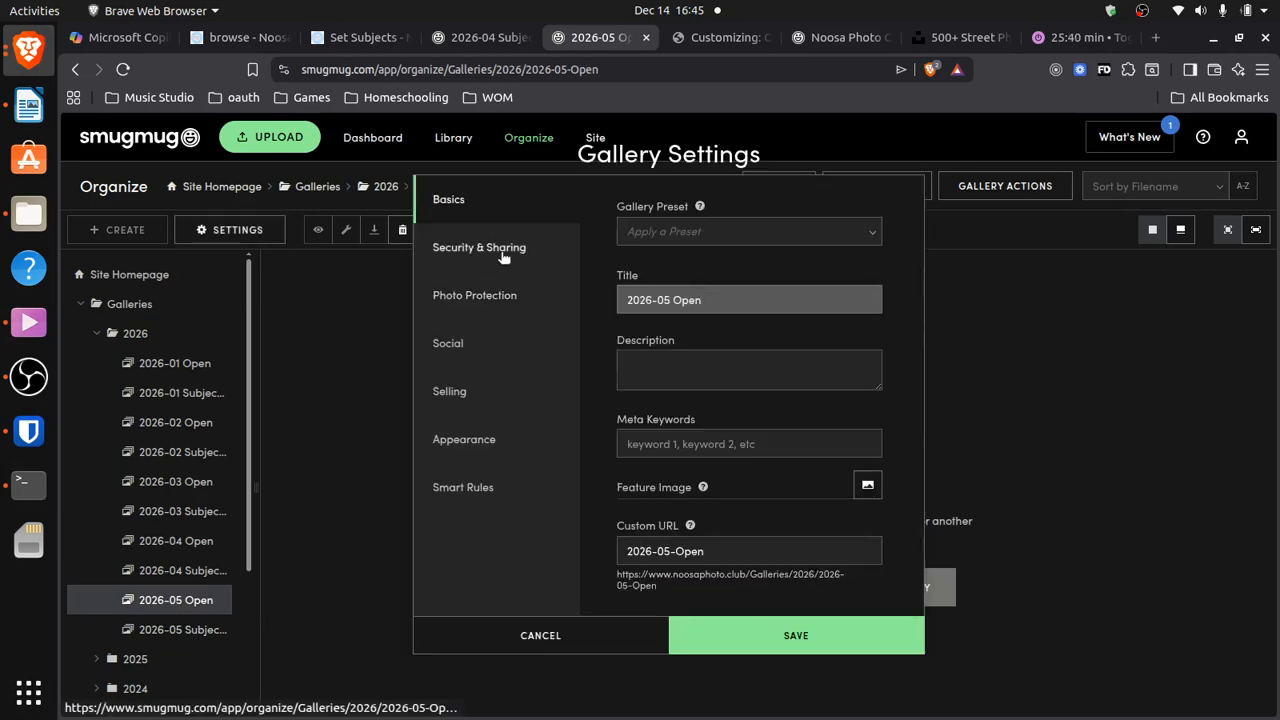
pyautogui.click(486, 246)
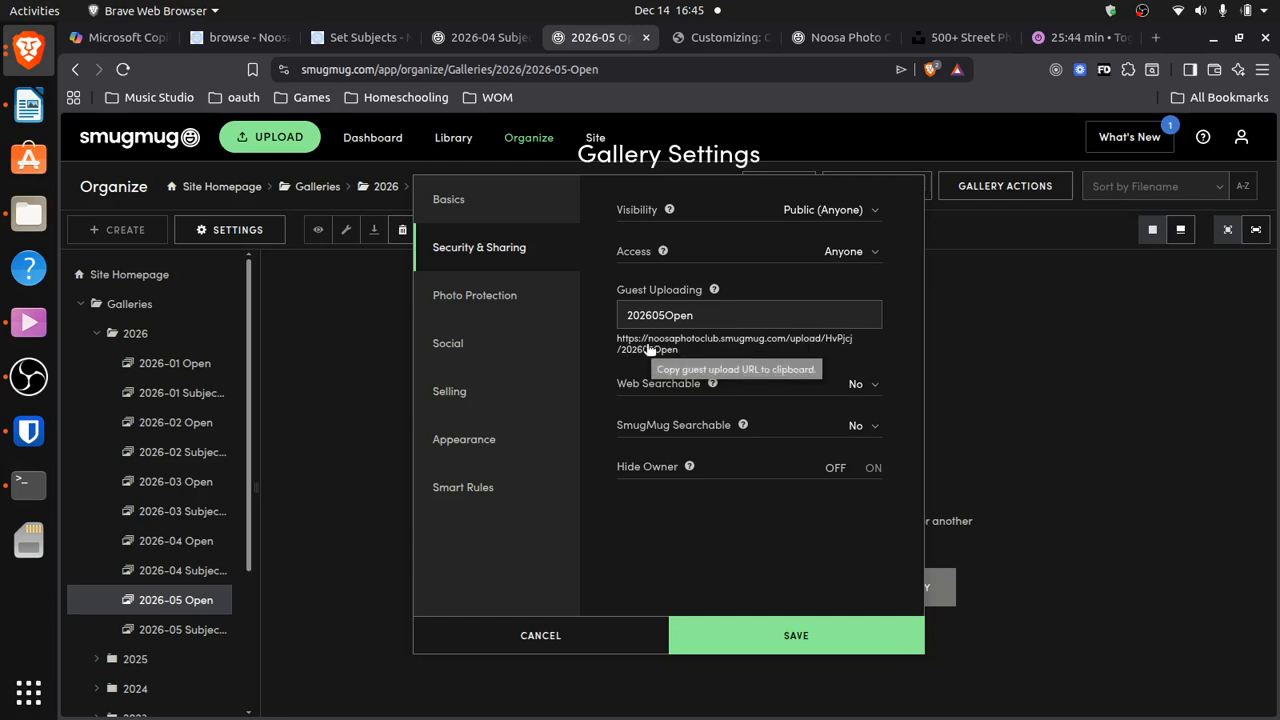
pyautogui.click(660, 350)
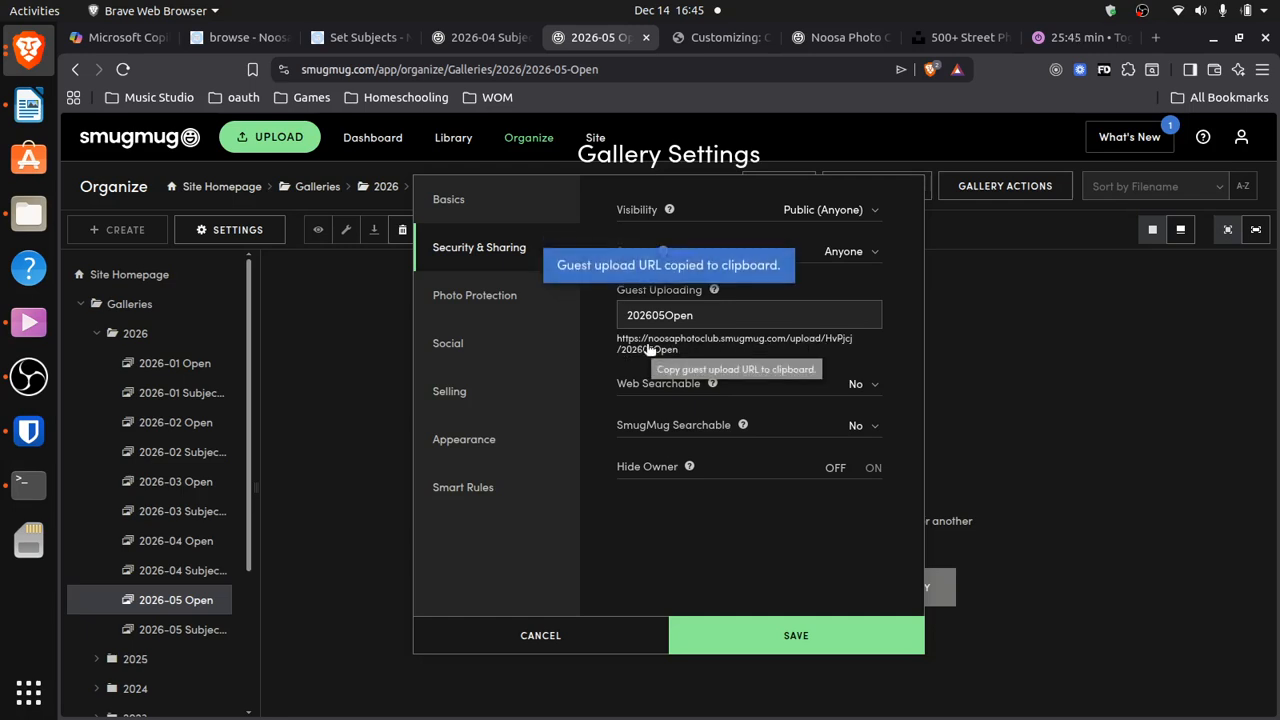
pyautogui.click(700, 37)
pyautogui.moveTo(305, 414)
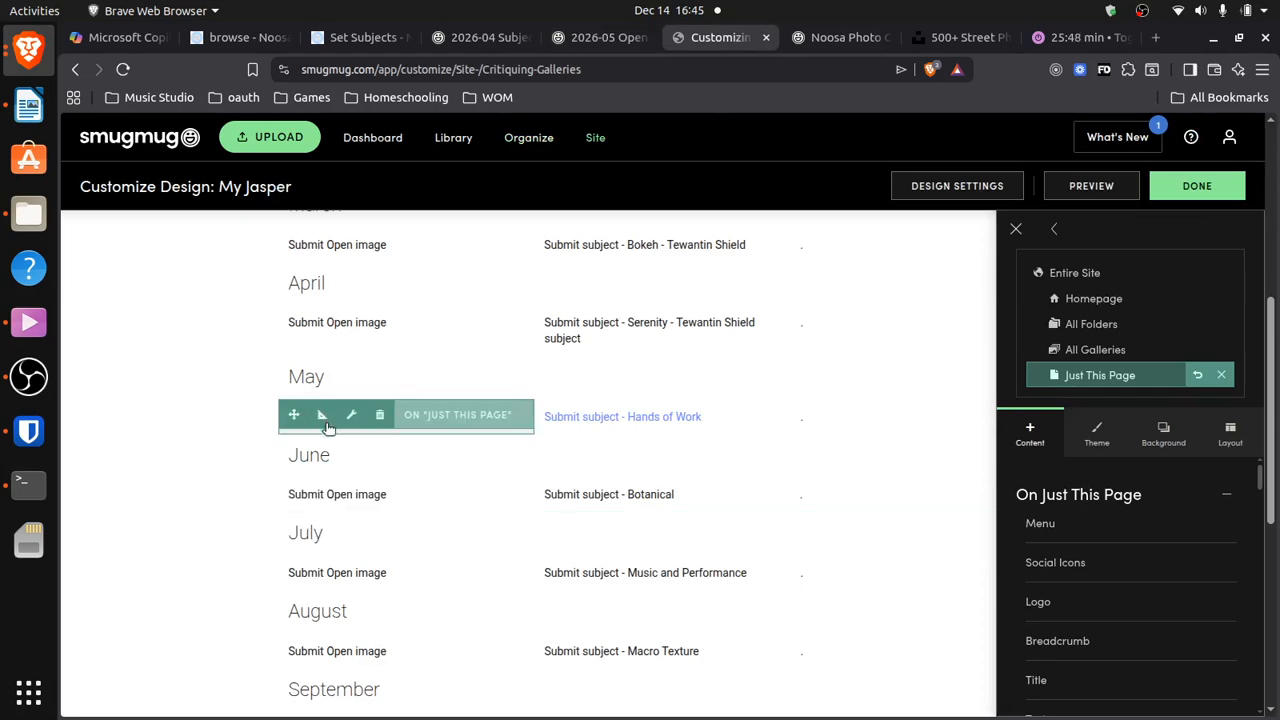
# Link May's 'Submit Open image' text to the 2026-05 Open guest upload address
pyautogui.click(343, 426)
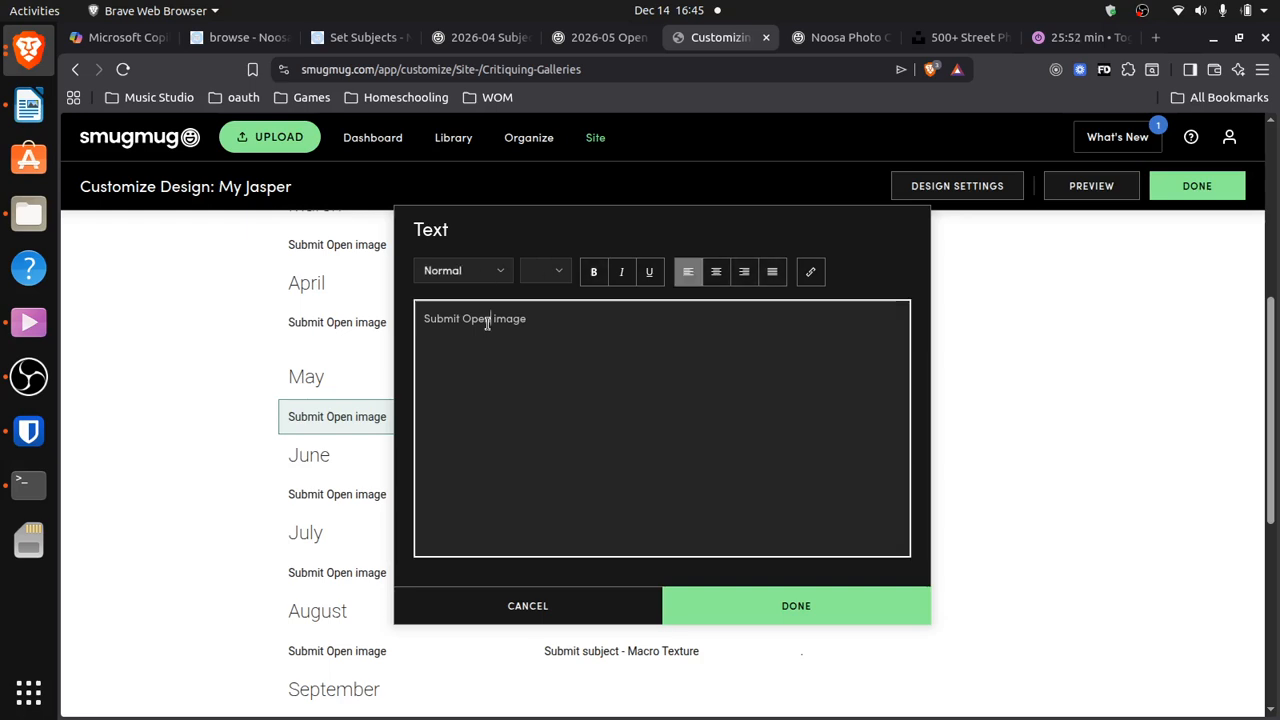
pyautogui.tripleClick(487, 323)
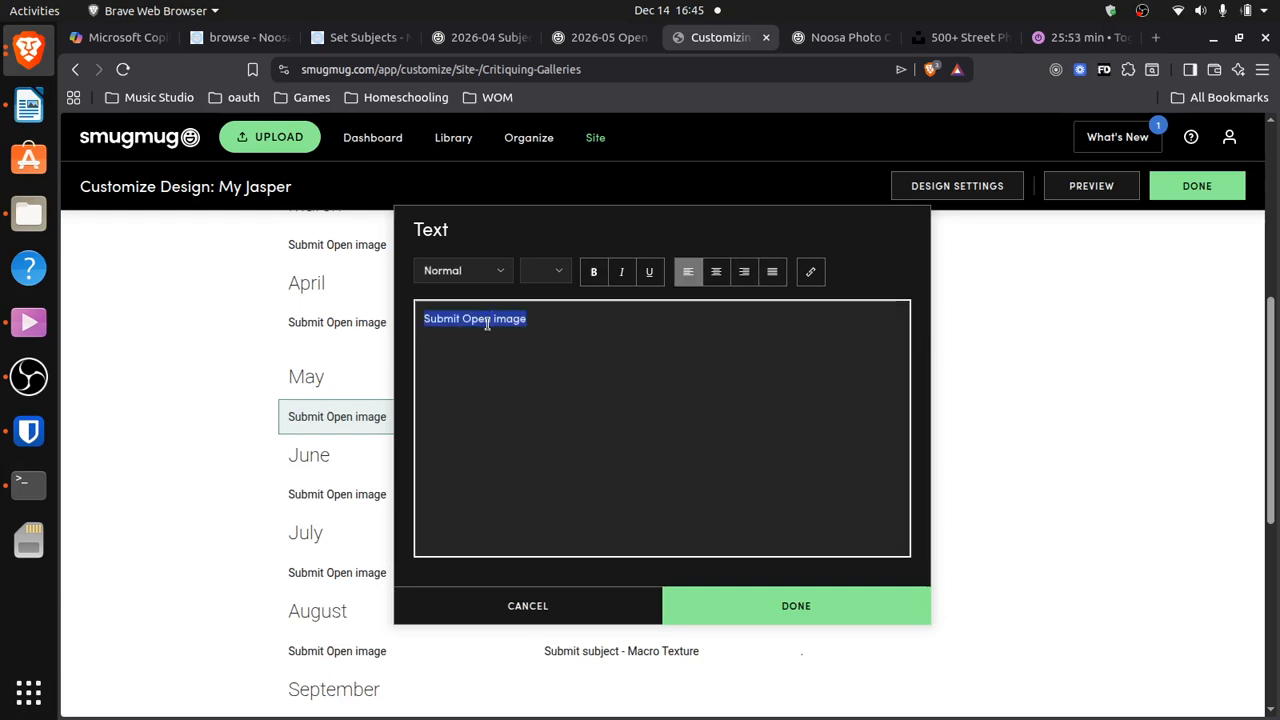
pyautogui.click(810, 272)
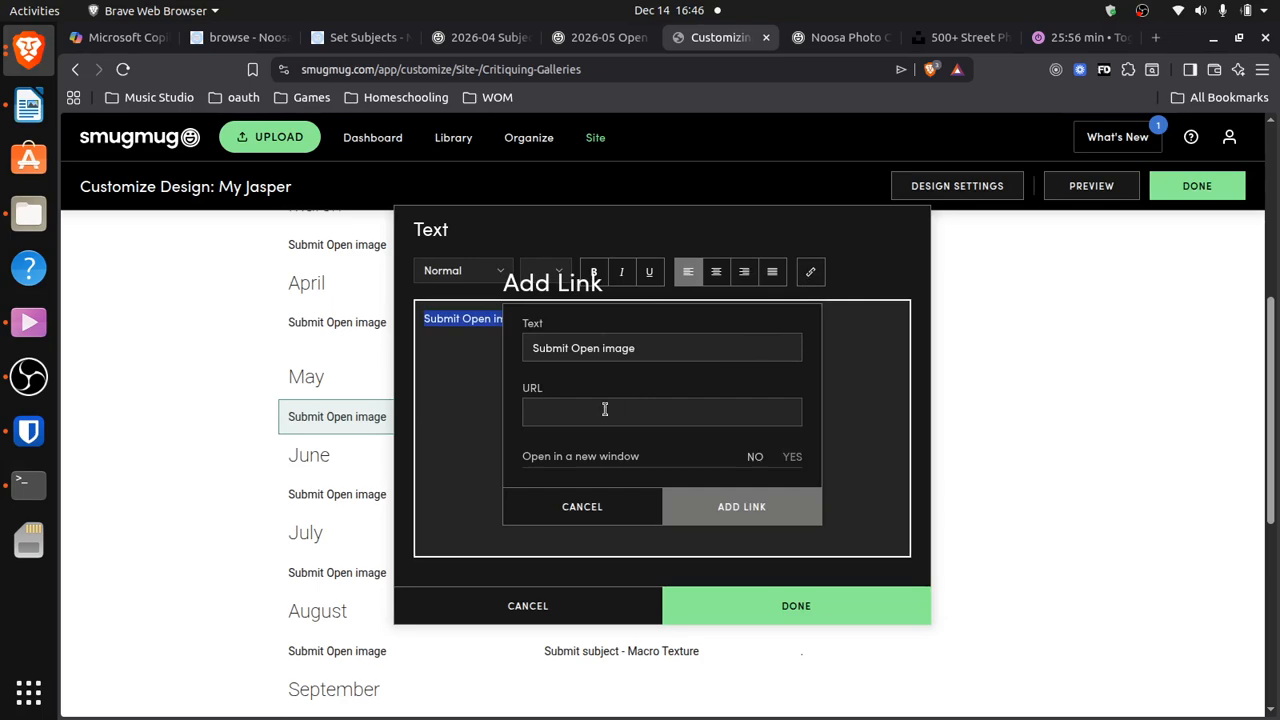
pyautogui.click(604, 409)
pyautogui.click(612, 445)
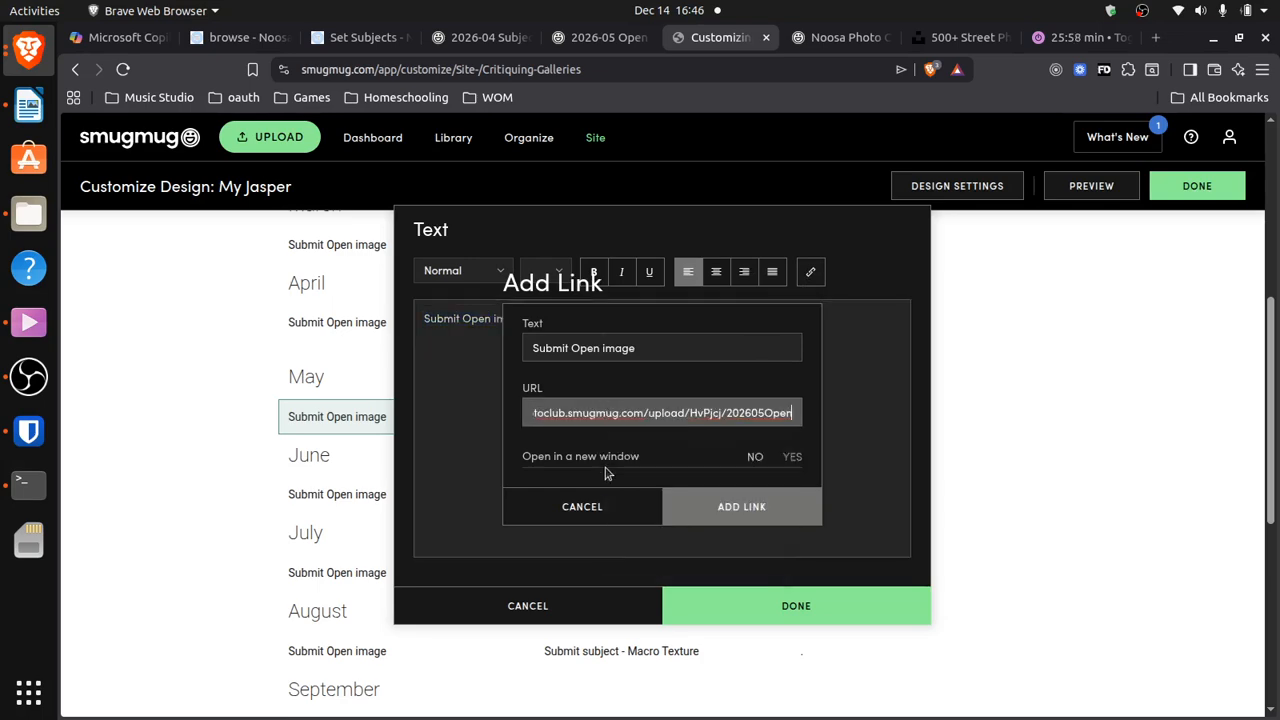
pyautogui.click(785, 509)
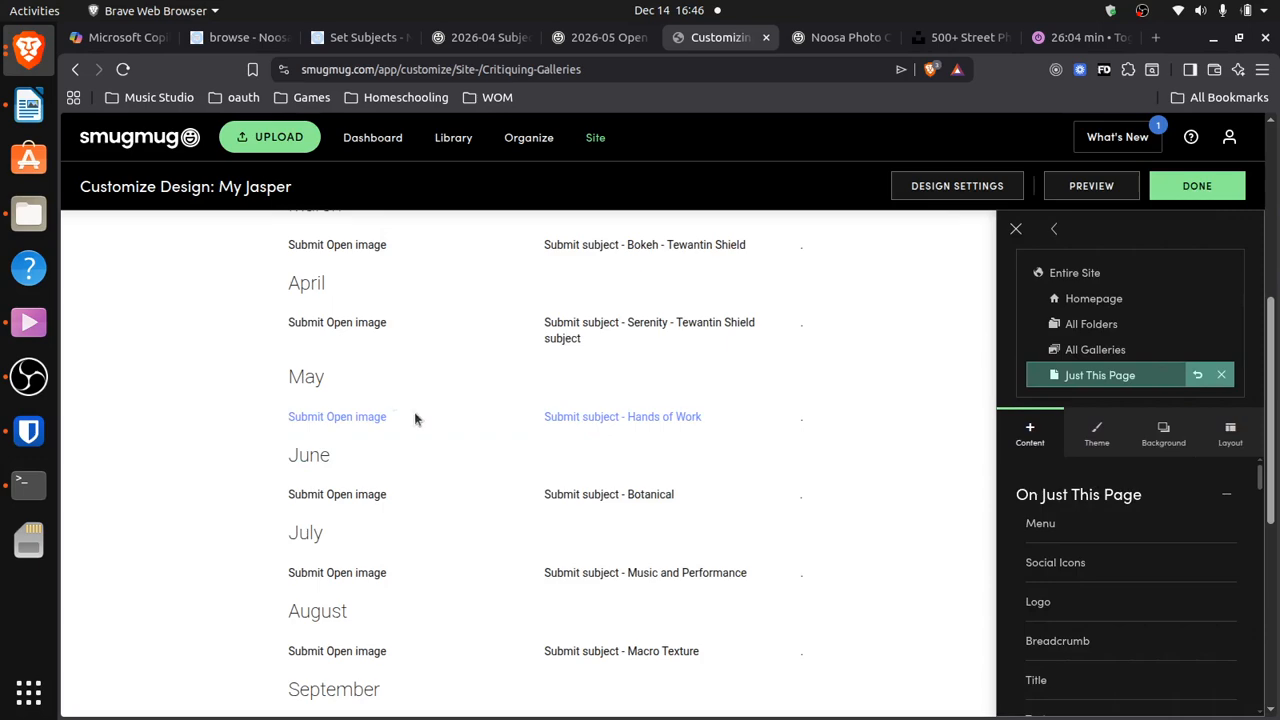
# Publish the page and test May's live Submit Open image link to the 2026-05 Open upload page
pyautogui.click(1218, 188)
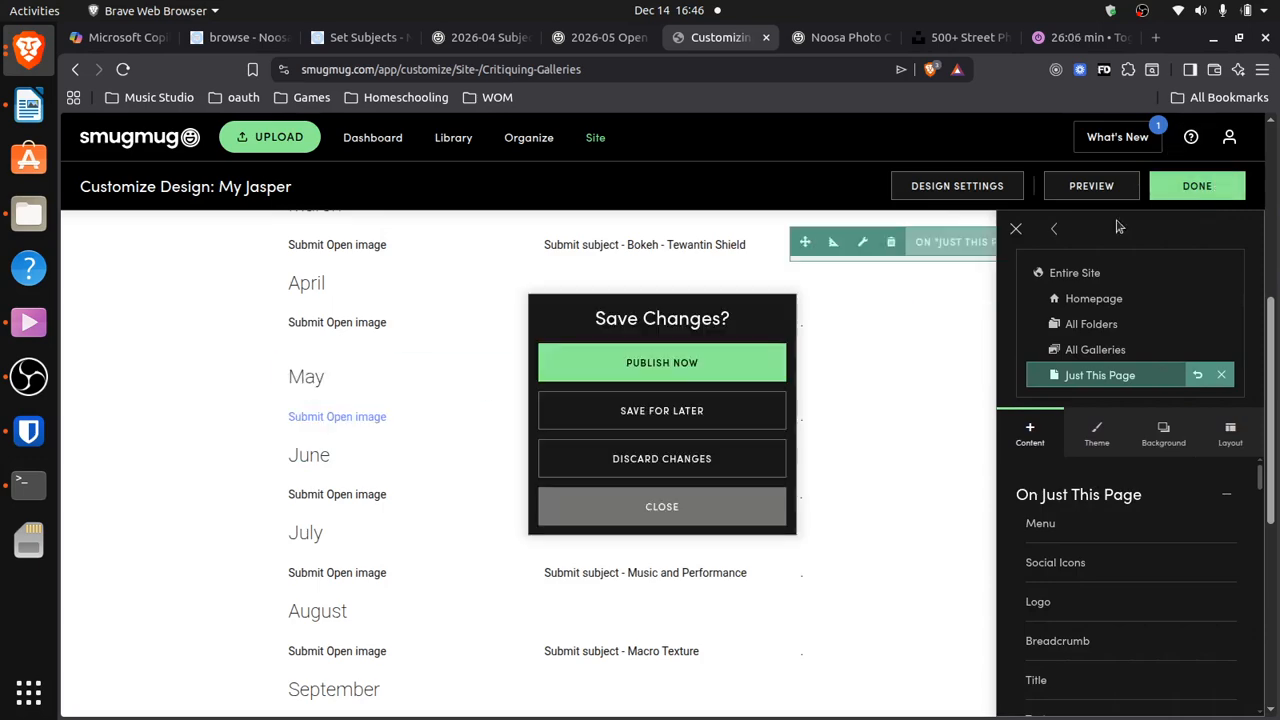
pyautogui.click(683, 365)
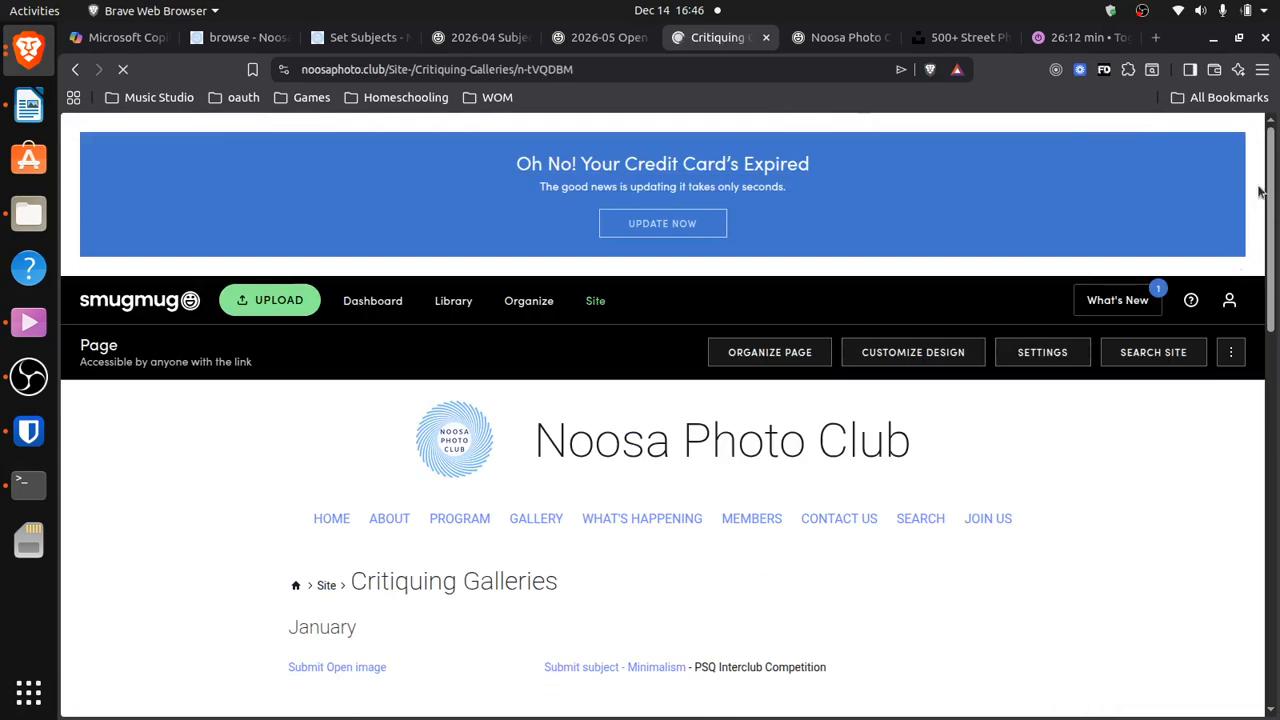
pyautogui.scroll(-5, 581, 449)
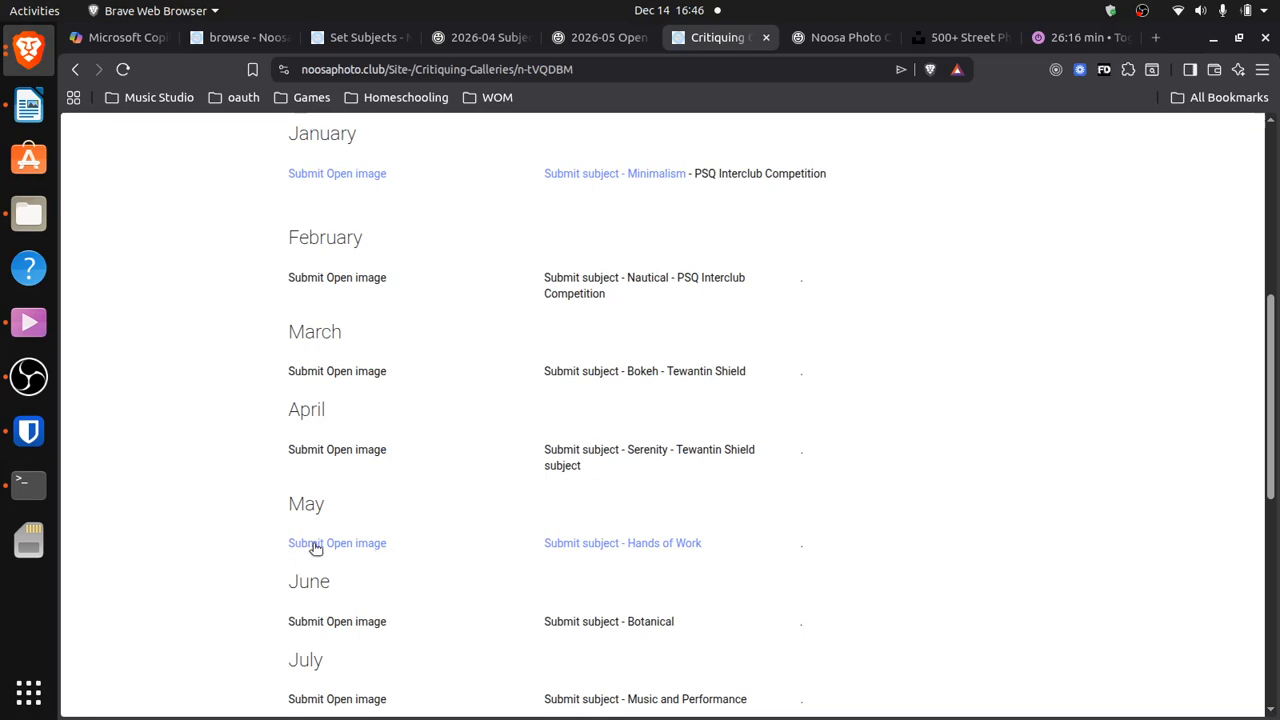
pyautogui.click(315, 545)
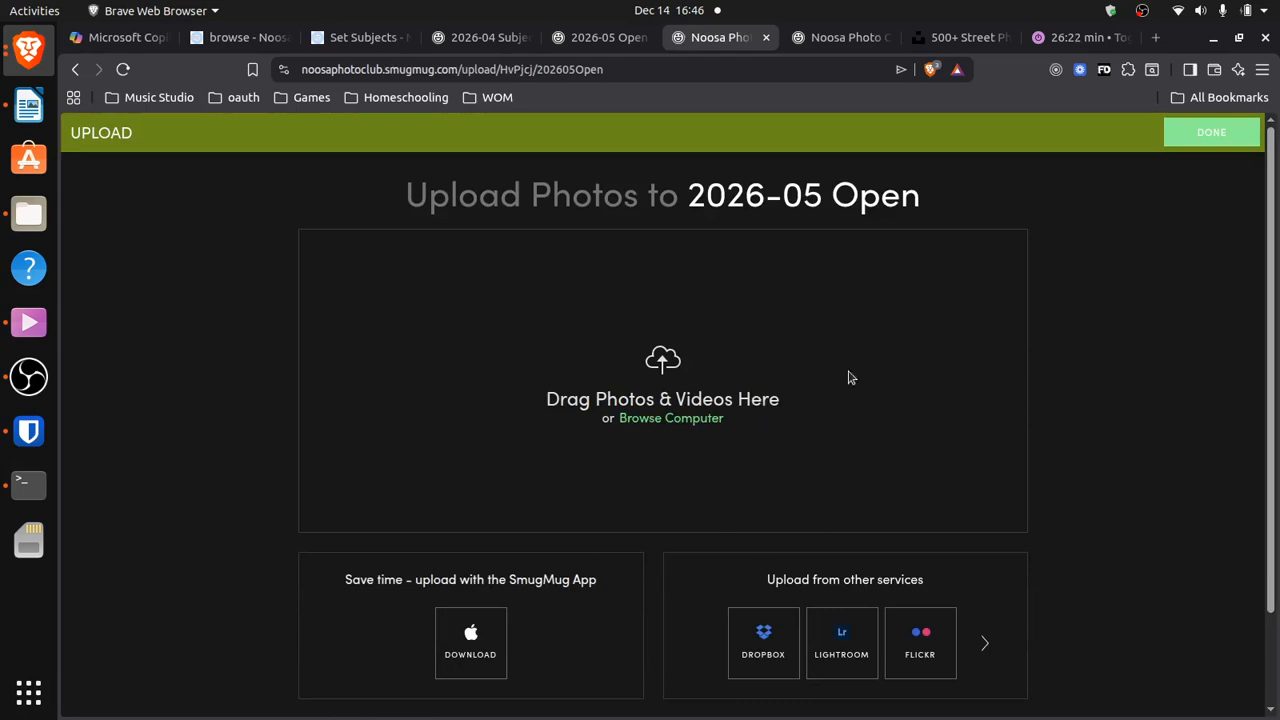
# Review the 2026-05 Open gallery's settings in the 2026 folder, cancel, and go back to Critiquing Galleries
pyautogui.click(489, 38)
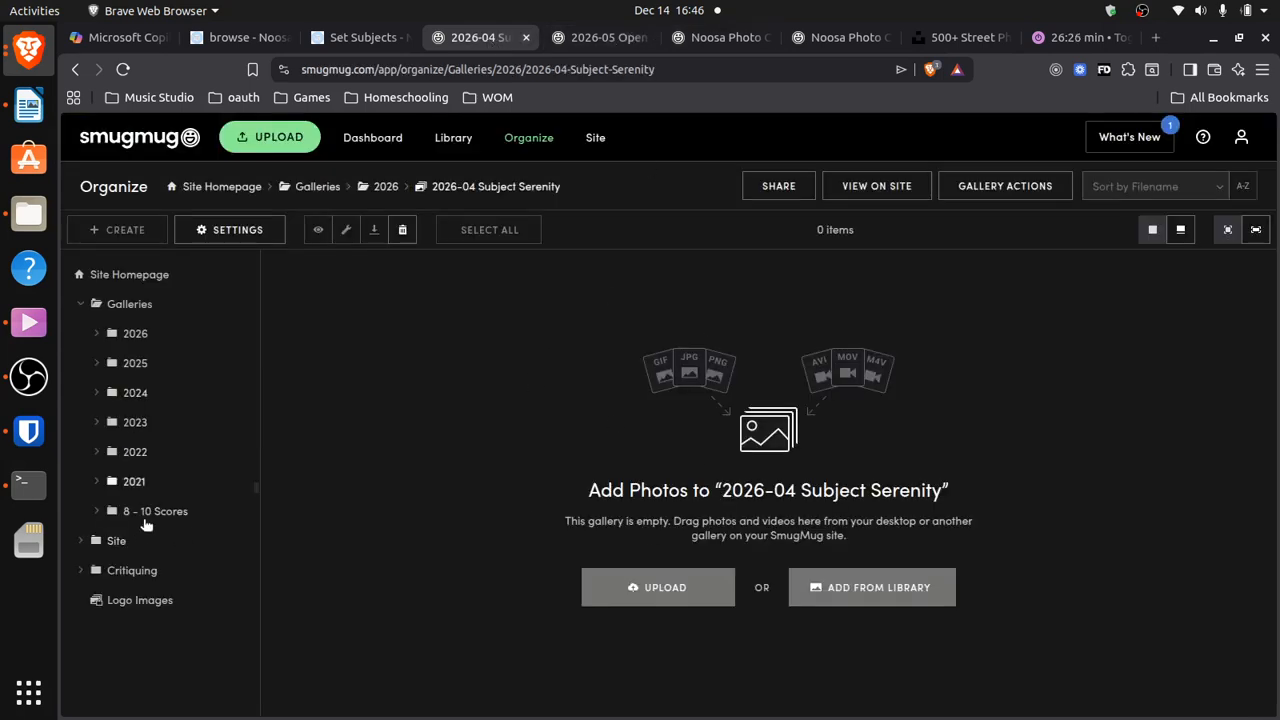
pyautogui.click(137, 338)
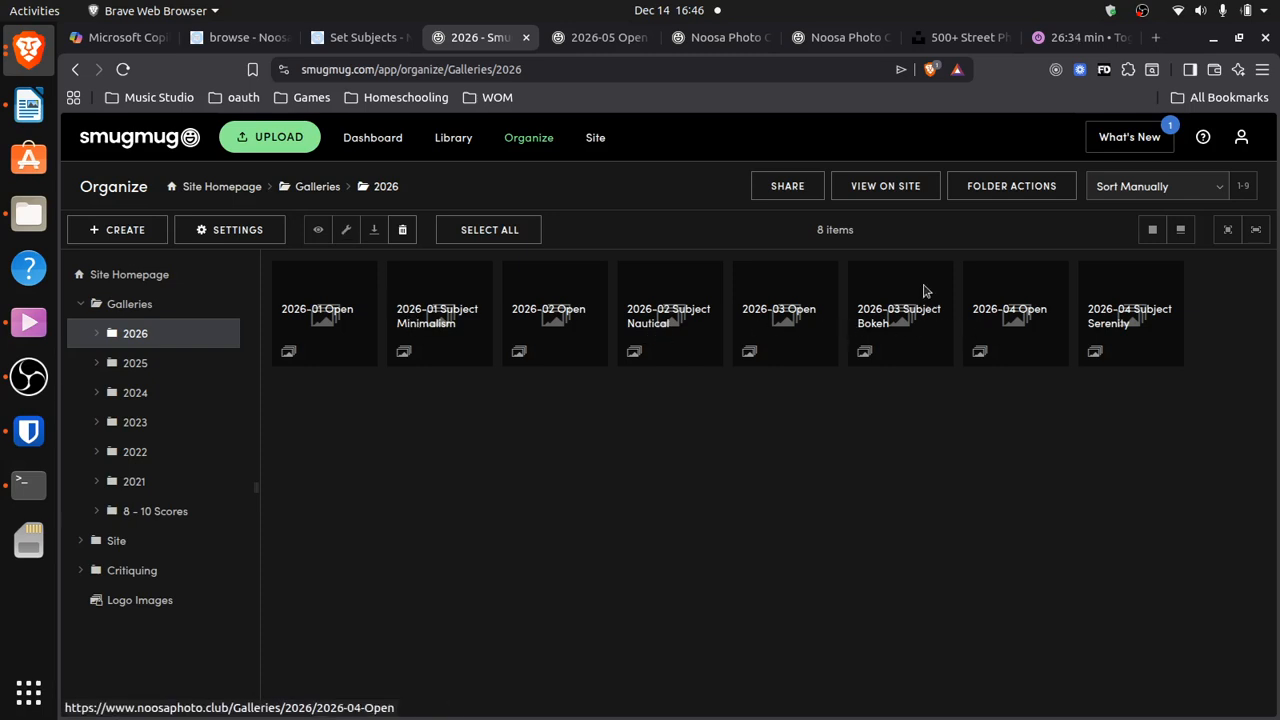
pyautogui.click(613, 40)
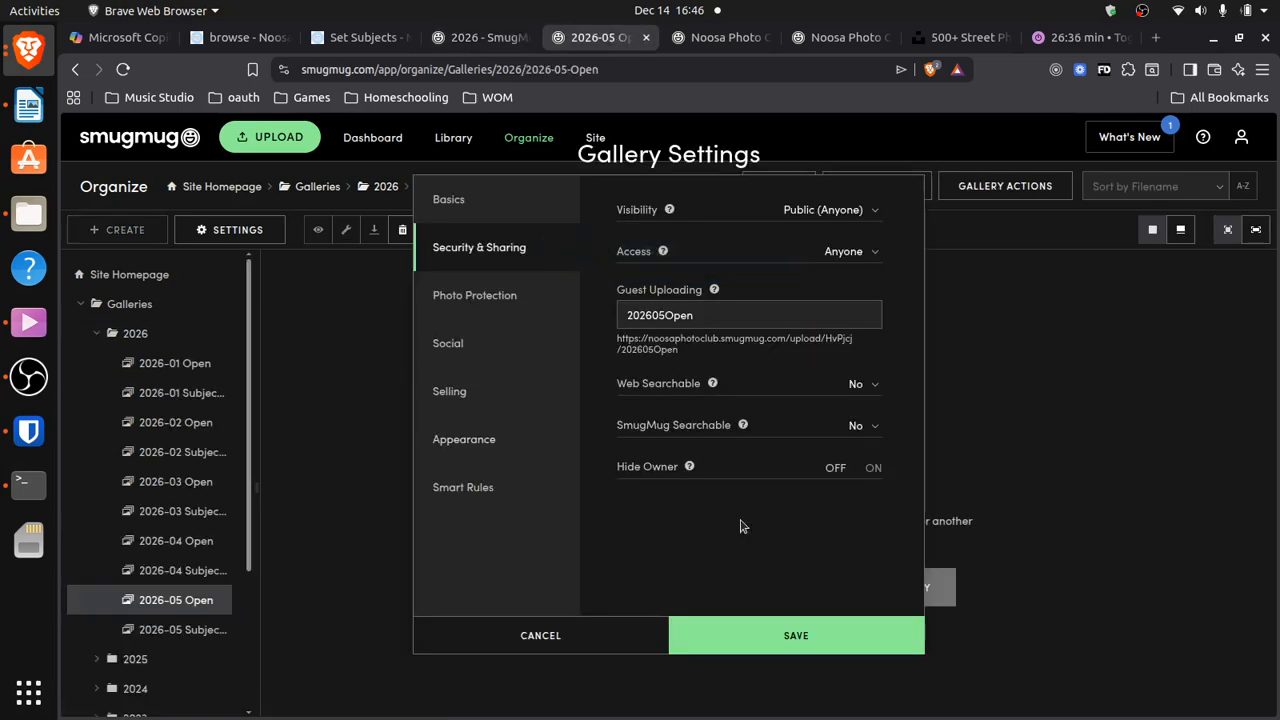
pyautogui.click(598, 633)
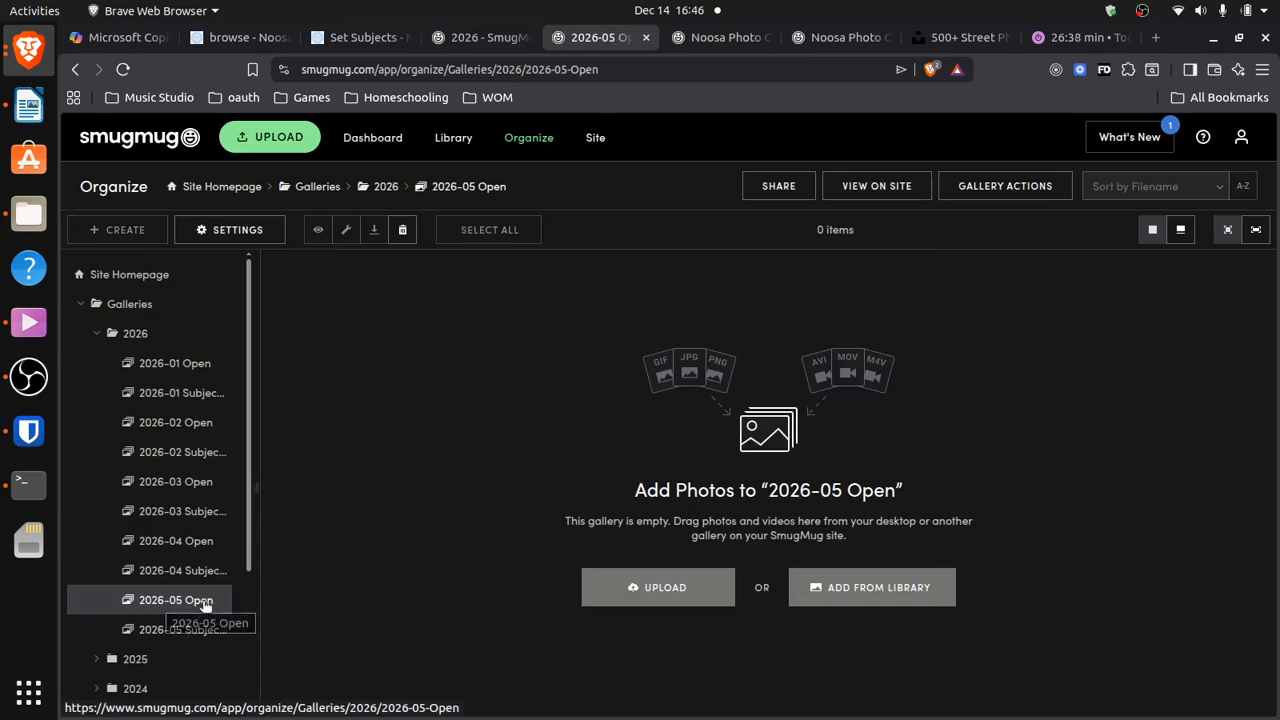
pyautogui.click(726, 37)
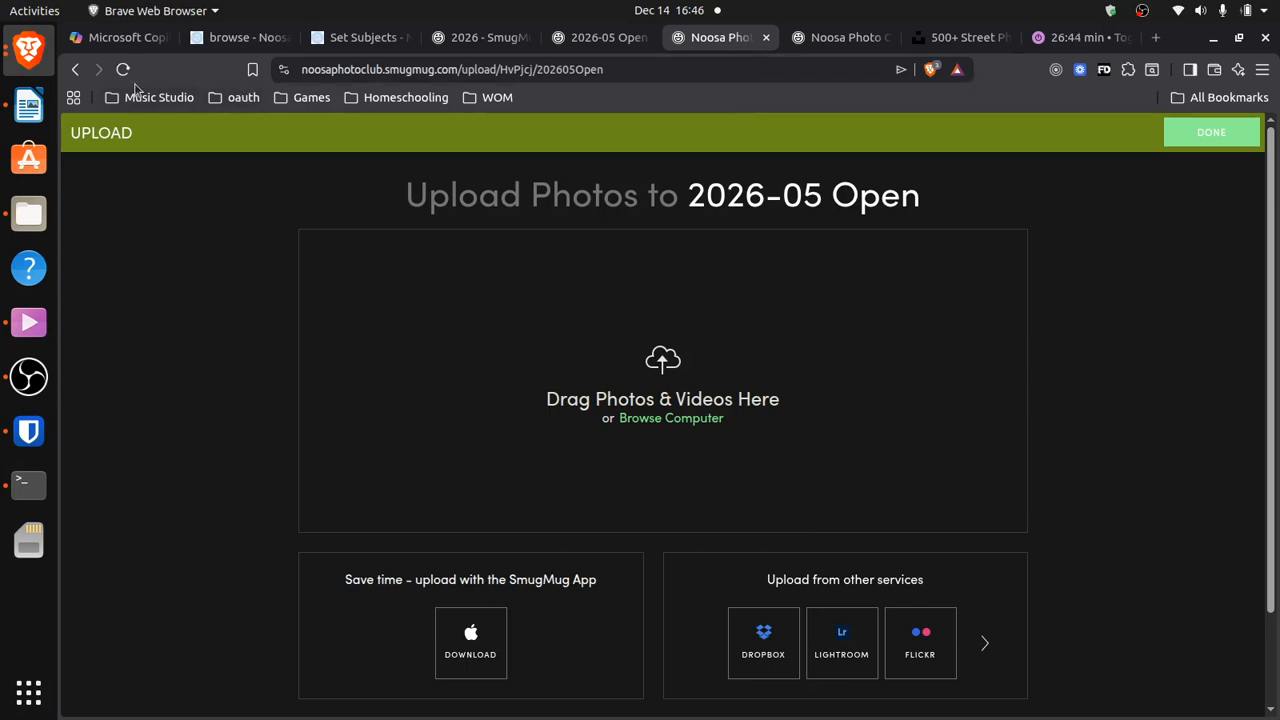
pyautogui.click(76, 69)
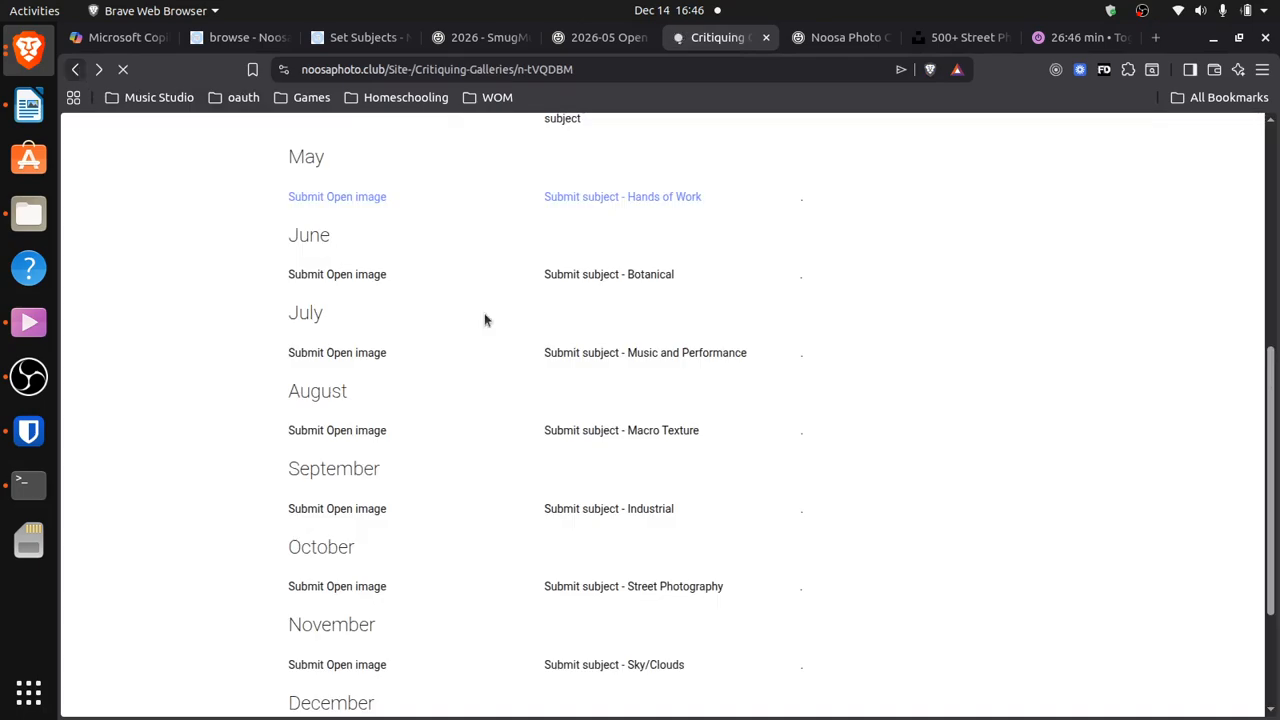
# Reopen the Critiquing Galleries page in Customize Design
pyautogui.moveTo(1272, 424); pyautogui.dragTo(1274, 383)
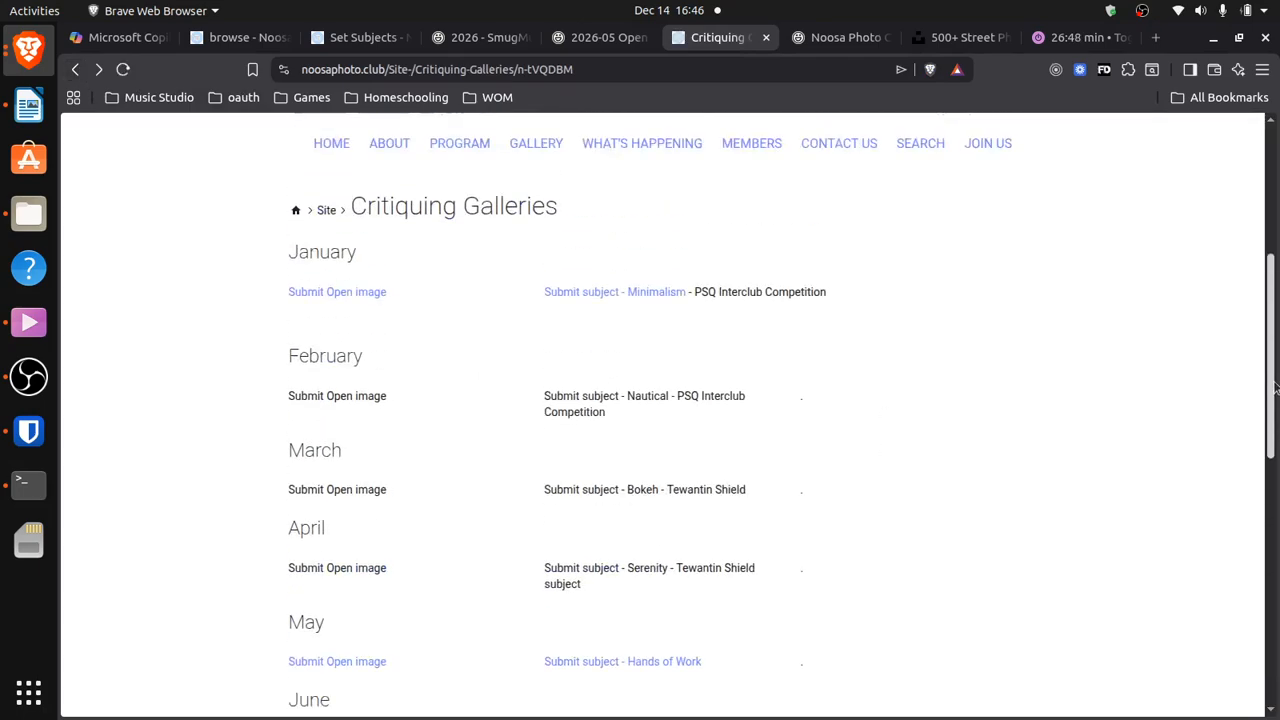
pyautogui.scroll(-3, 566, 514)
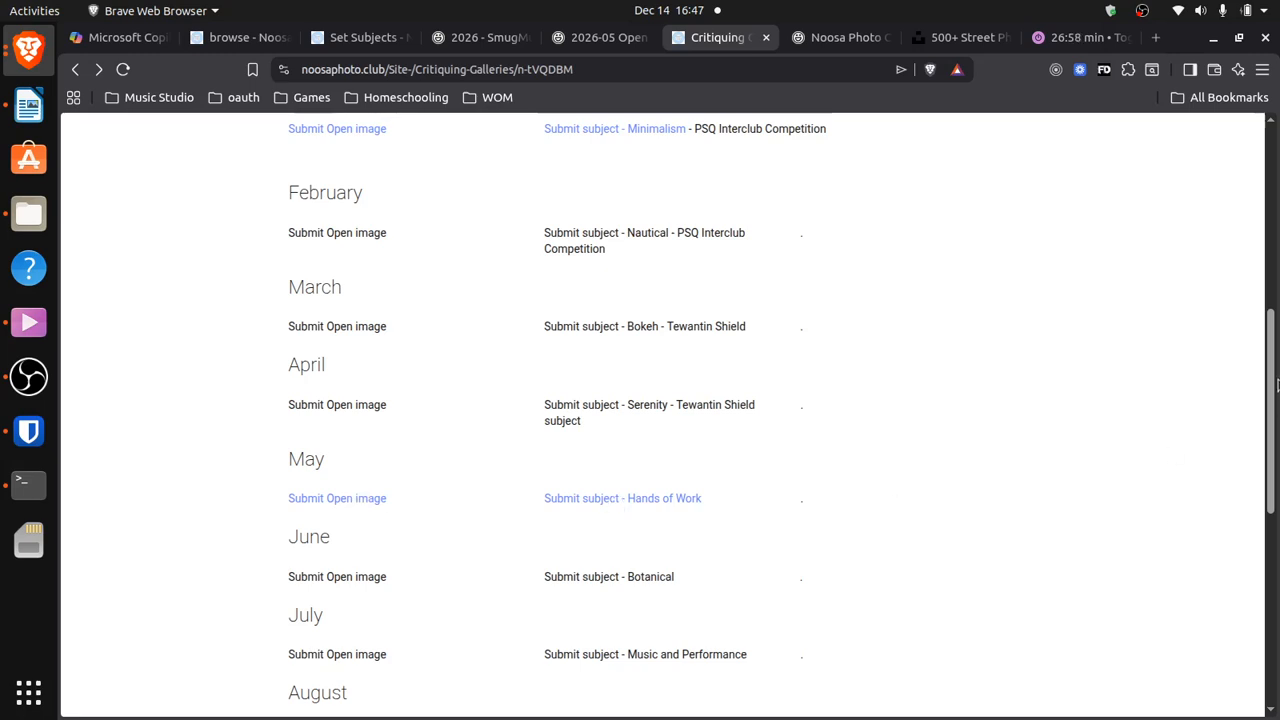
pyautogui.moveTo(1276, 385); pyautogui.dragTo(1275, 251)
pyautogui.click(909, 226)
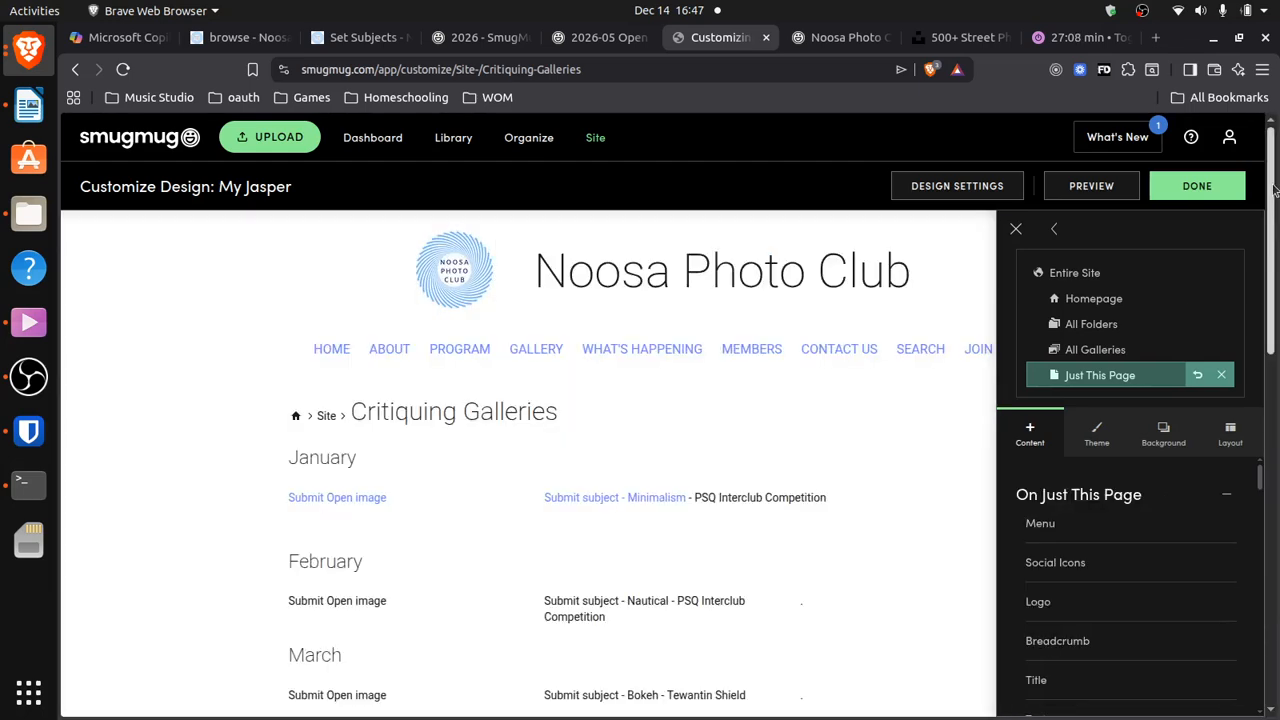
# Remove the link from May's 'Submit subject - Hands of Work' line
pyautogui.scroll(-5, 1273, 190)
pyautogui.moveTo(618, 395)
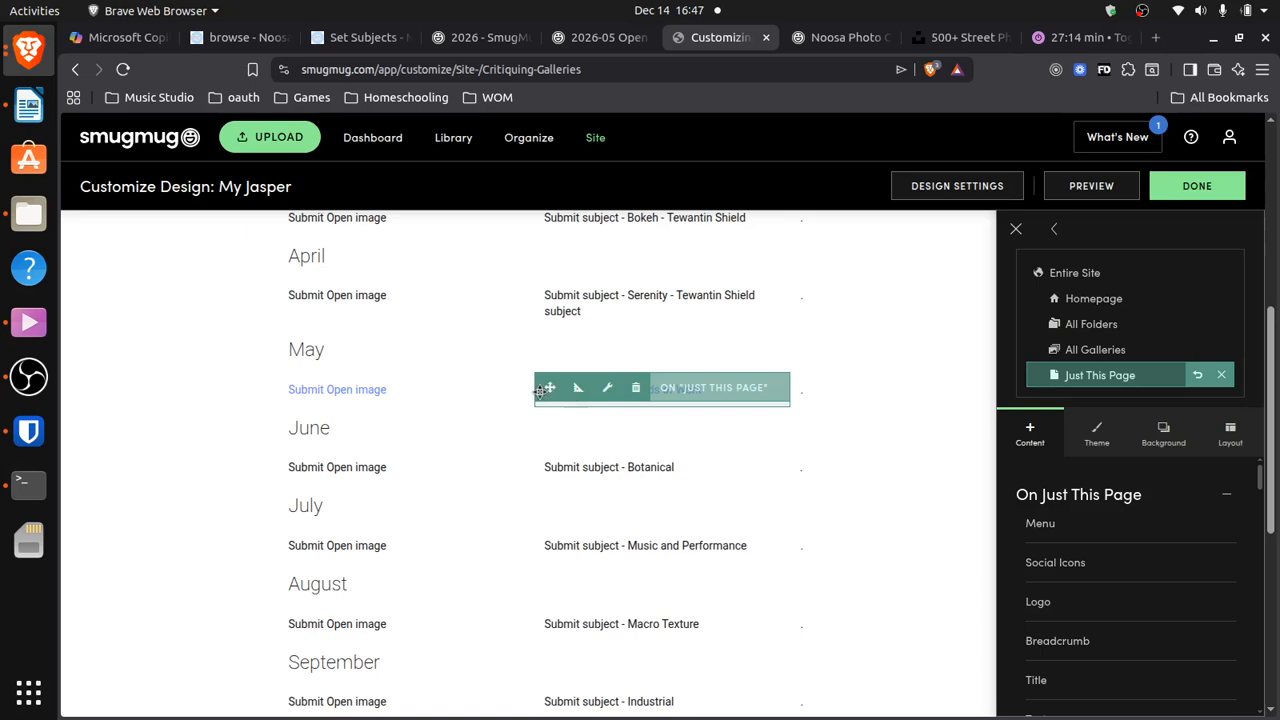
pyautogui.click(670, 403)
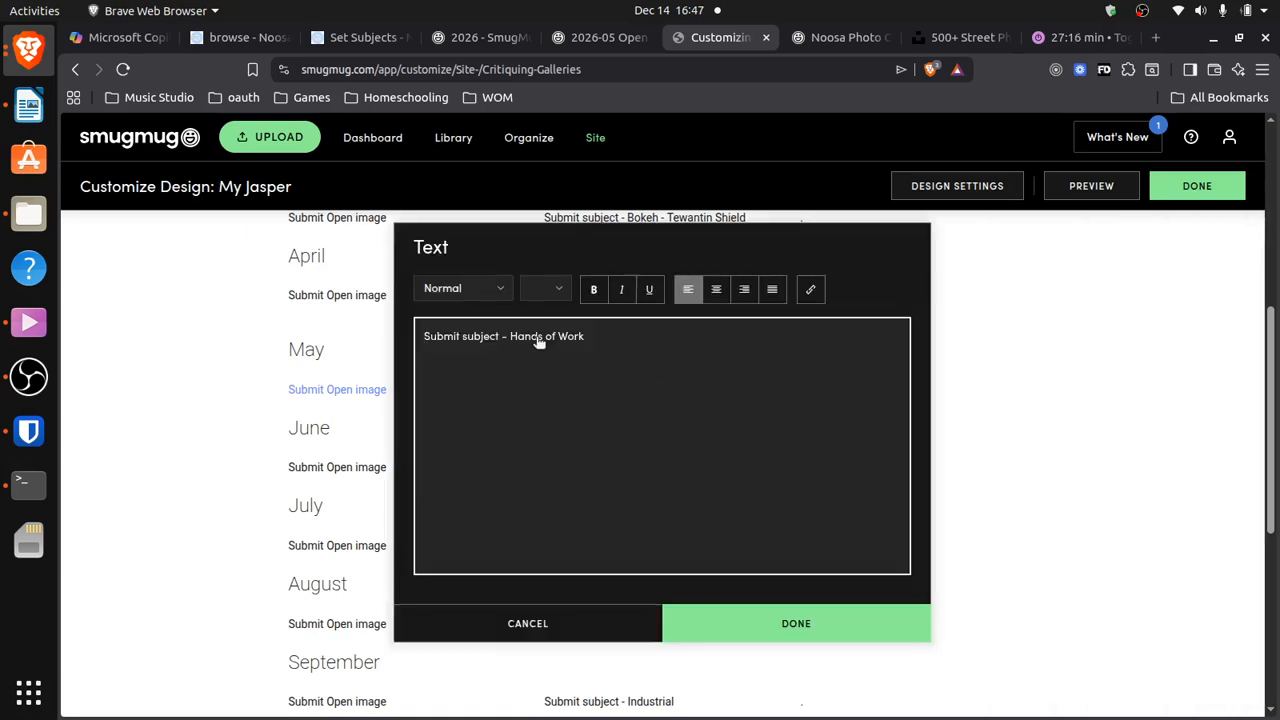
pyautogui.tripleClick(474, 338)
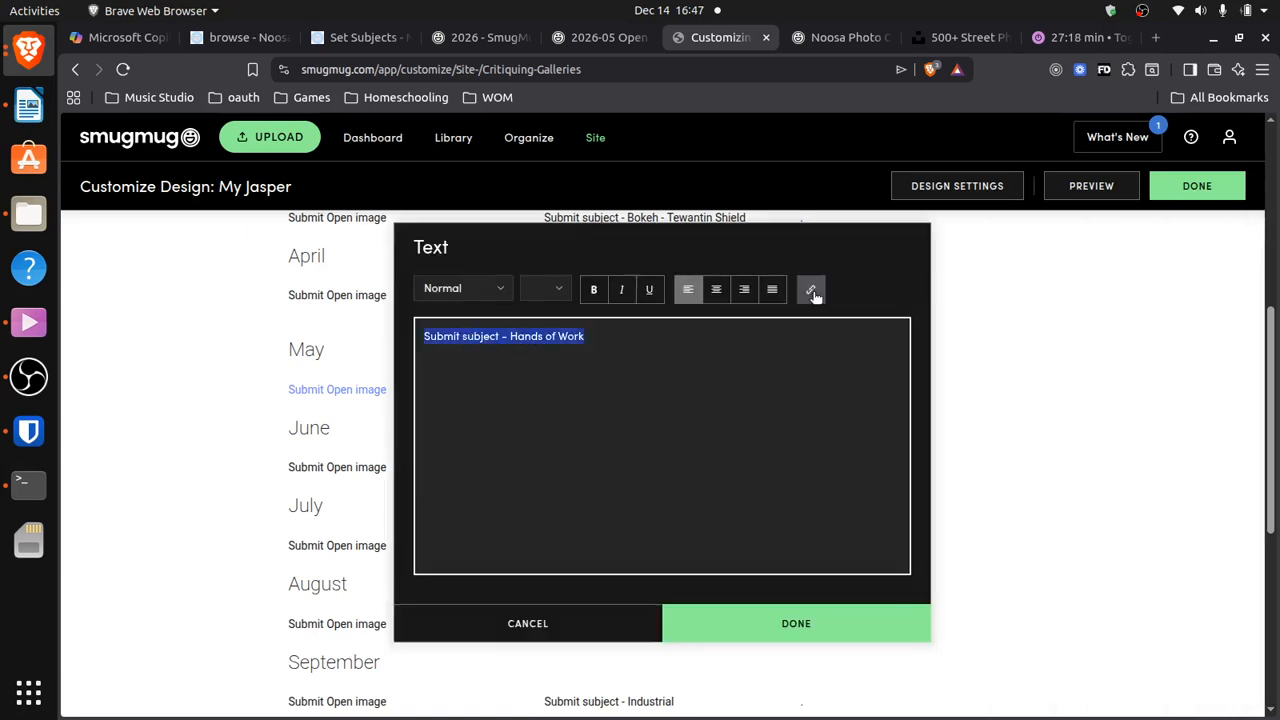
pyautogui.click(807, 635)
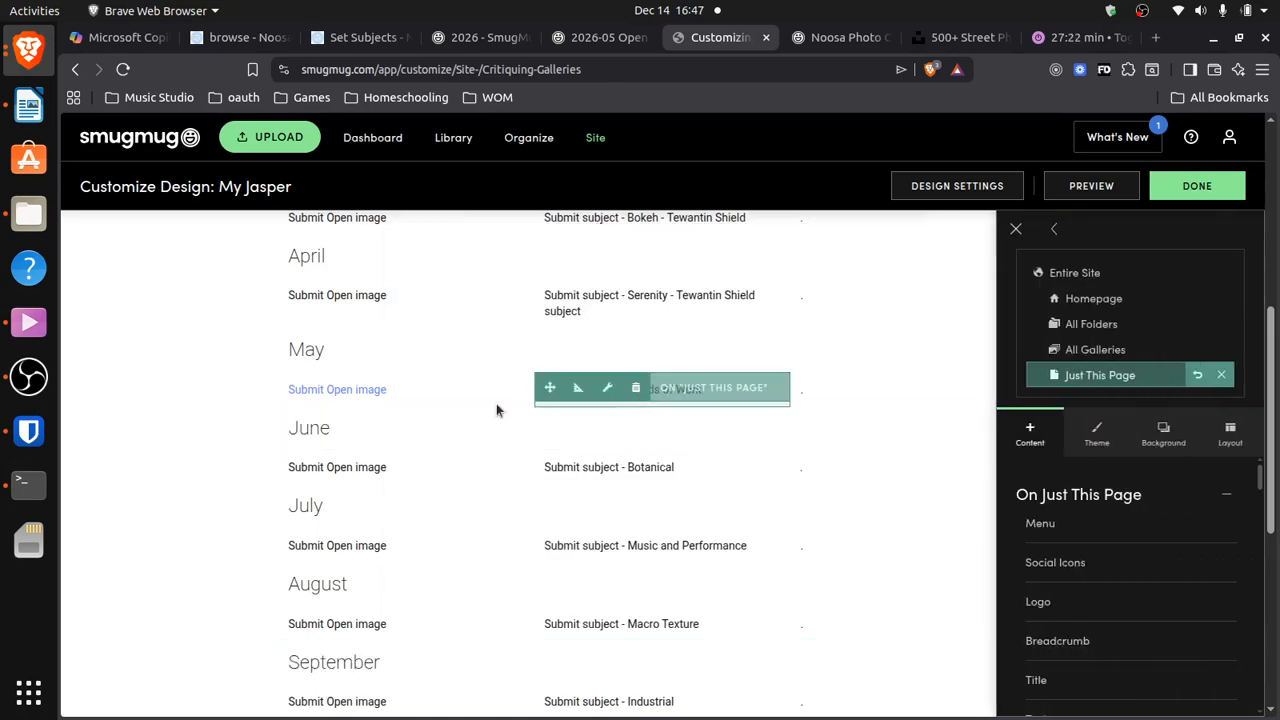
# Unlink May's 'Submit Open image' line and publish the page
pyautogui.click(433, 395)
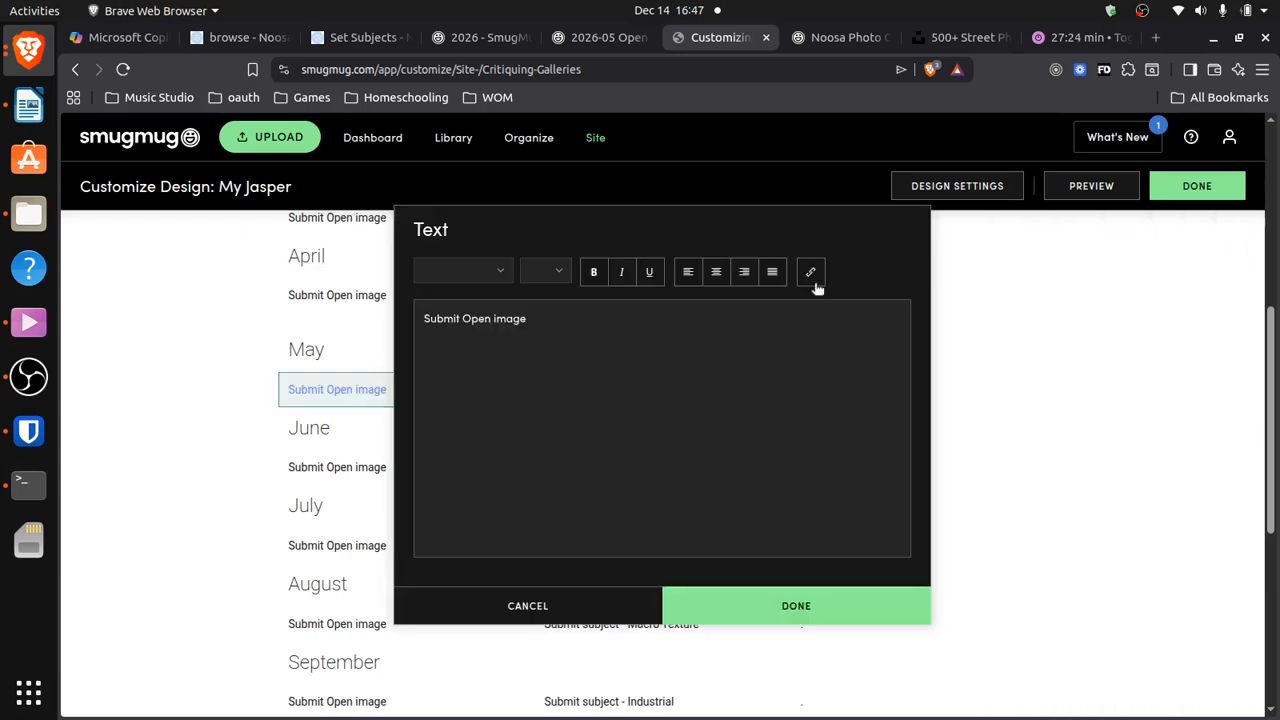
pyautogui.tripleClick(545, 324)
pyautogui.click(815, 275)
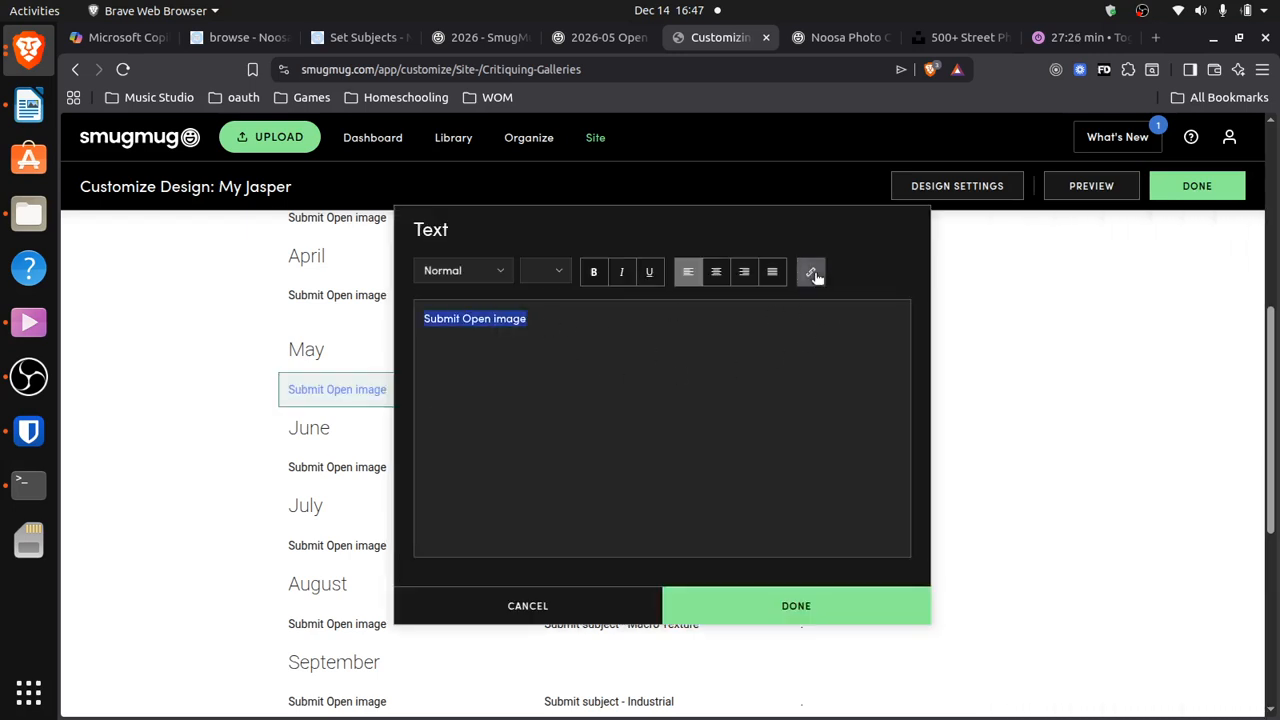
pyautogui.click(849, 607)
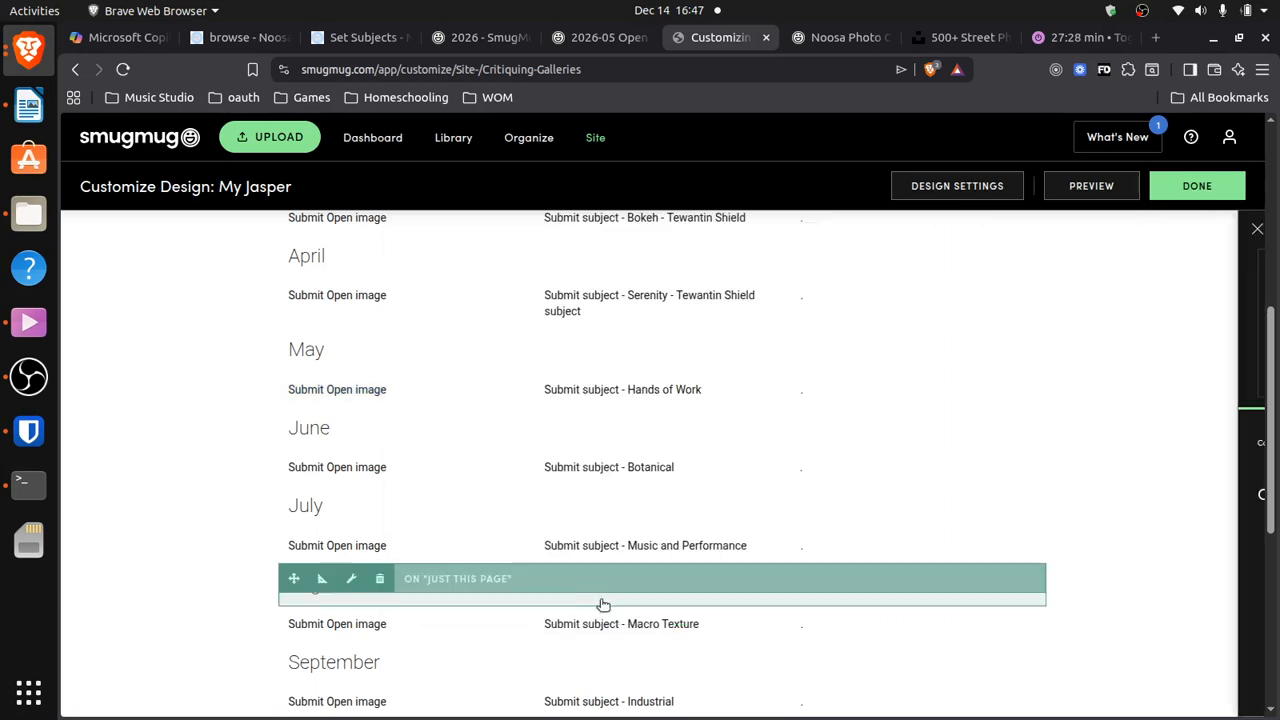
pyautogui.click(1197, 186)
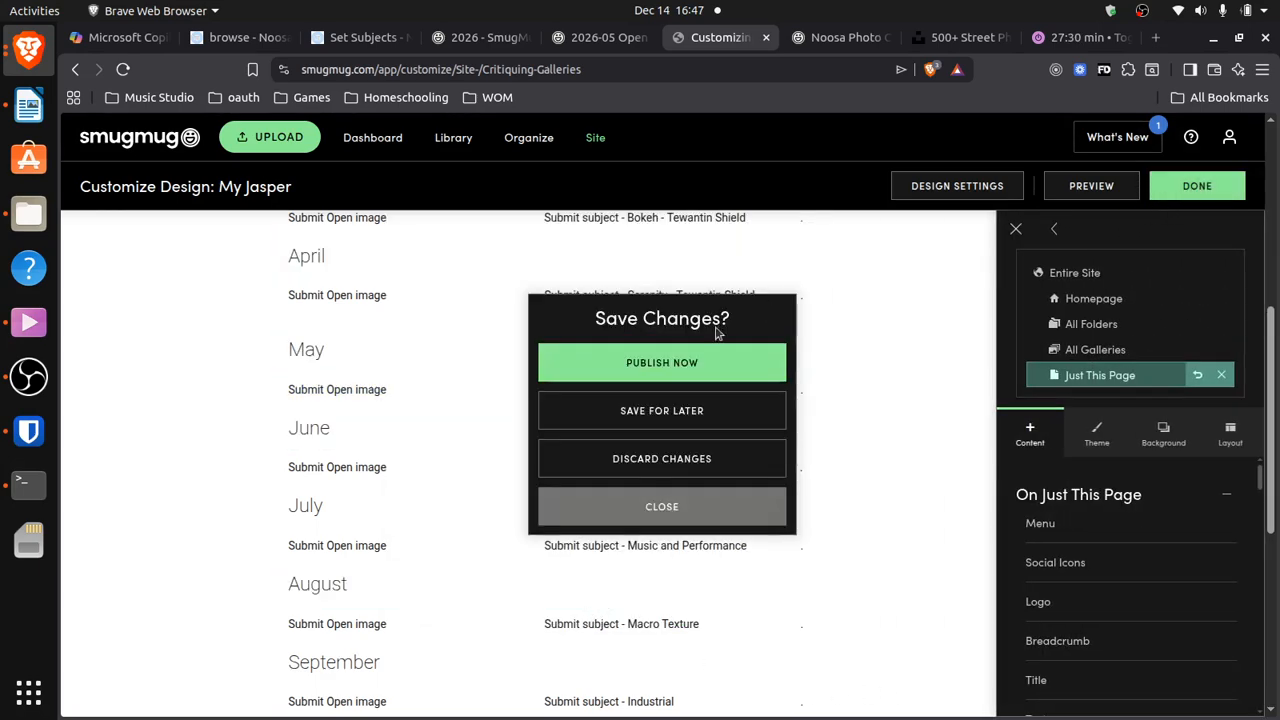
pyautogui.click(657, 361)
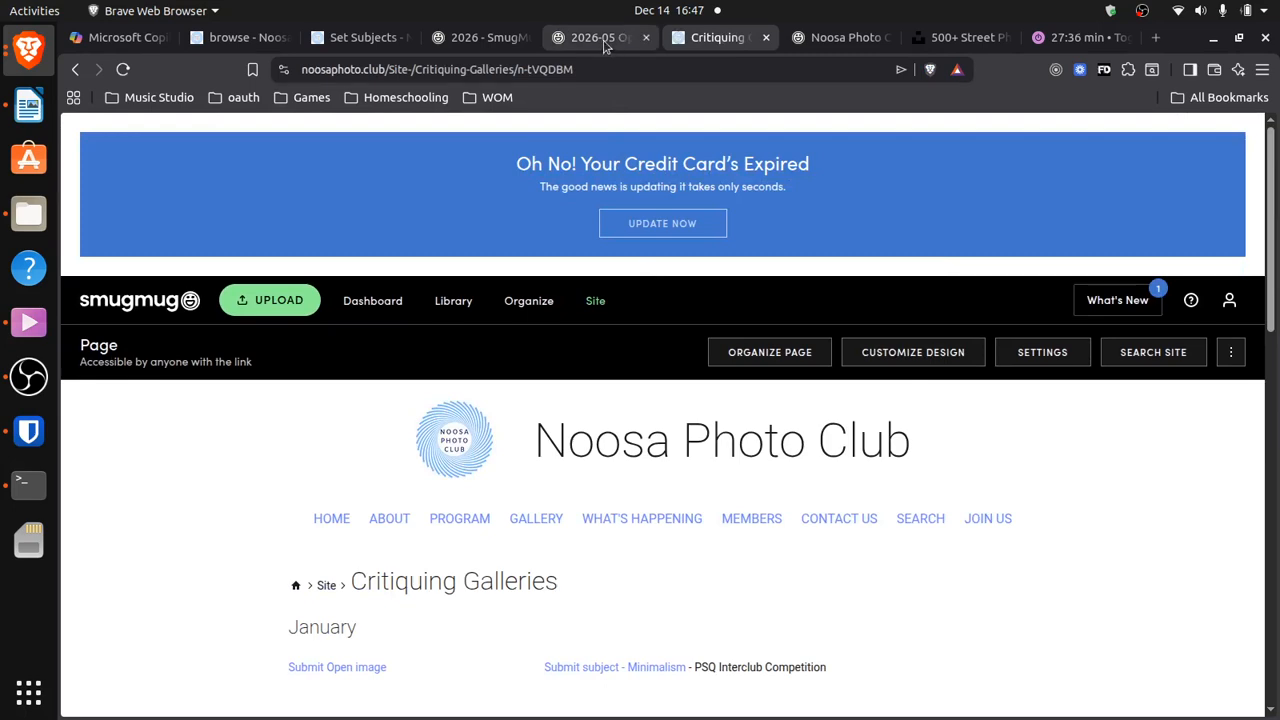
# Return to the 2026-05 Open gallery tab and scroll back to the top of the page
pyautogui.click(604, 42)
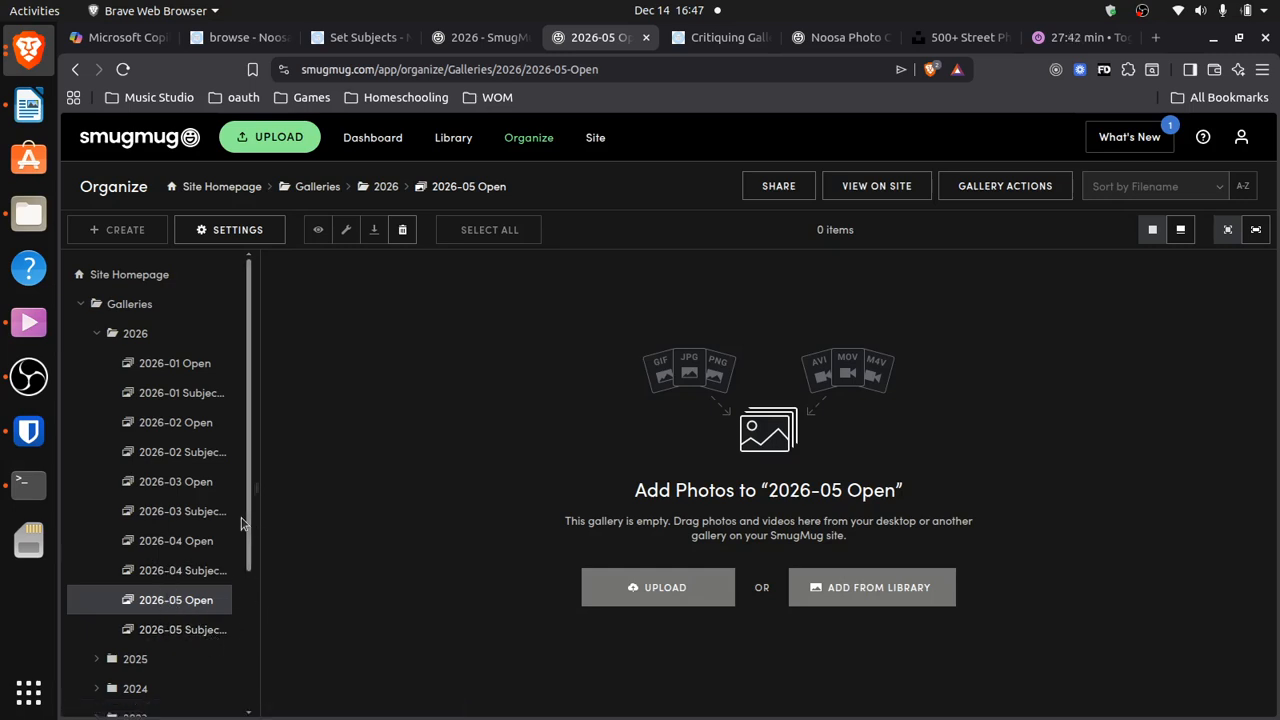
pyautogui.moveTo(248, 524); pyautogui.dragTo(249, 567)
pyautogui.scroll(1, 249, 567)
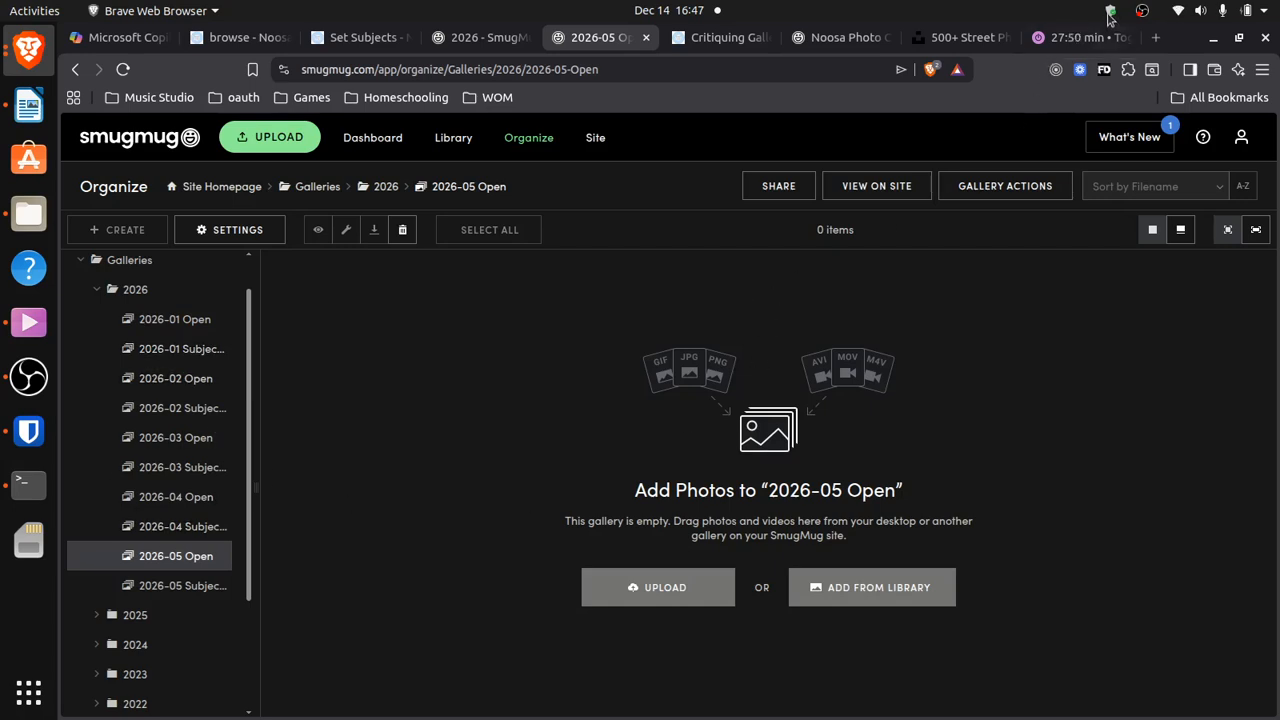
# Look at the Toggl time tracker, then bring the OBS Studio recording window forward
pyautogui.click(1073, 37)
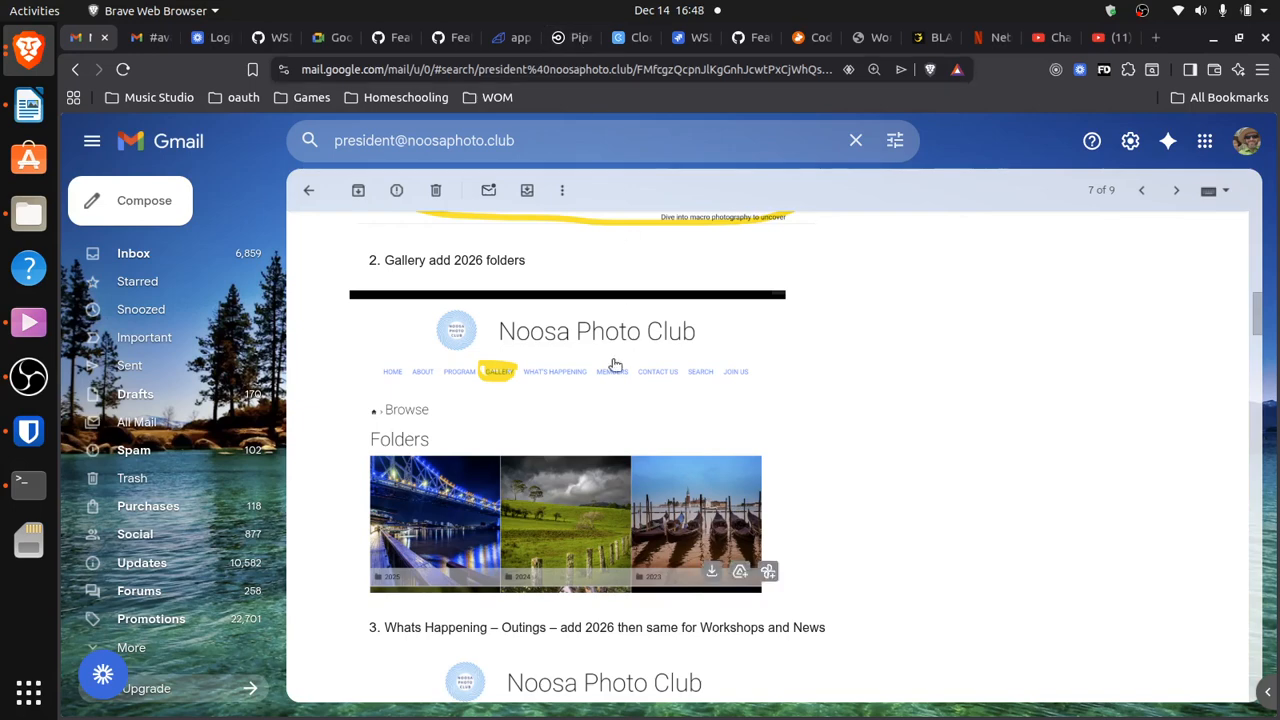
pyautogui.hotkey('alt', 'Tab')
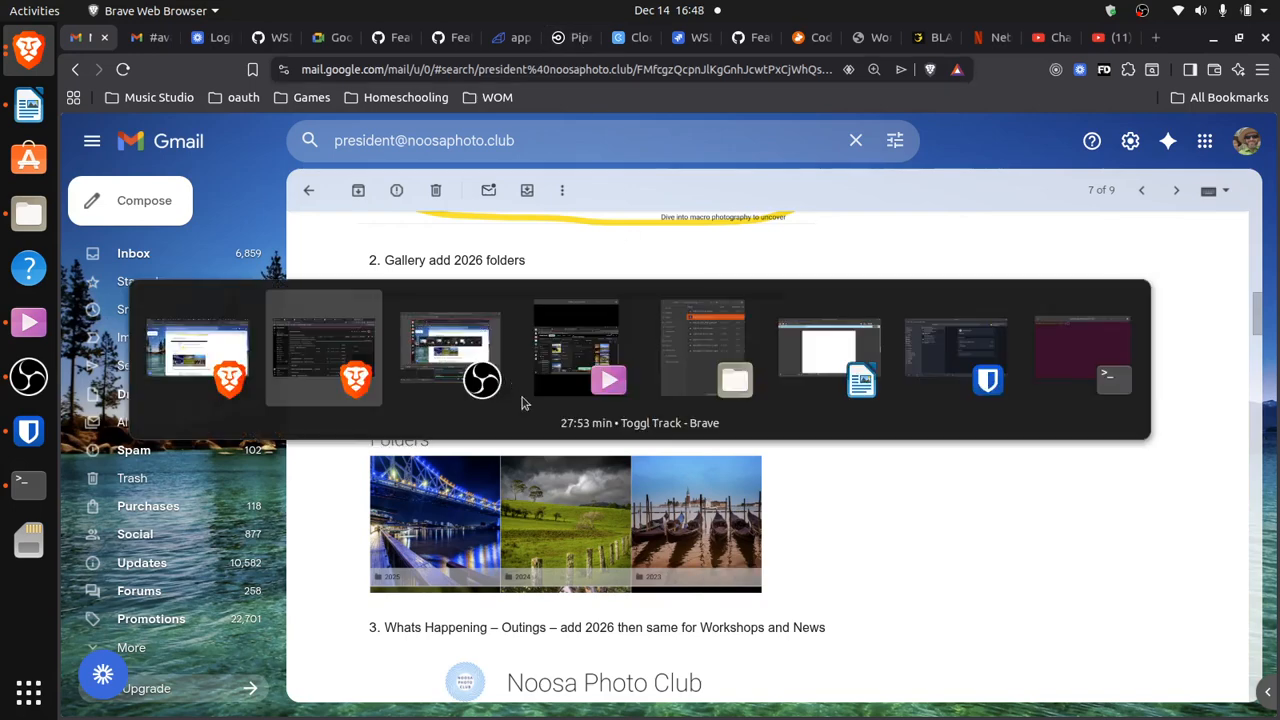
pyautogui.click(441, 350)
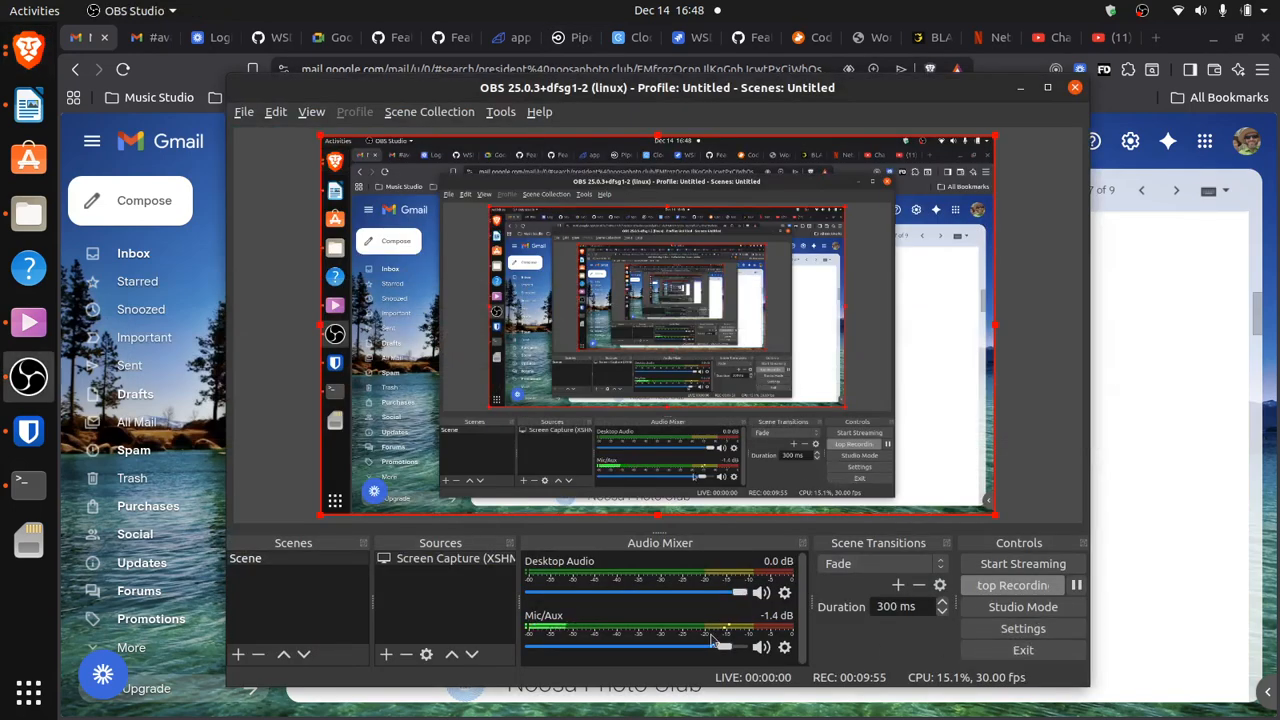